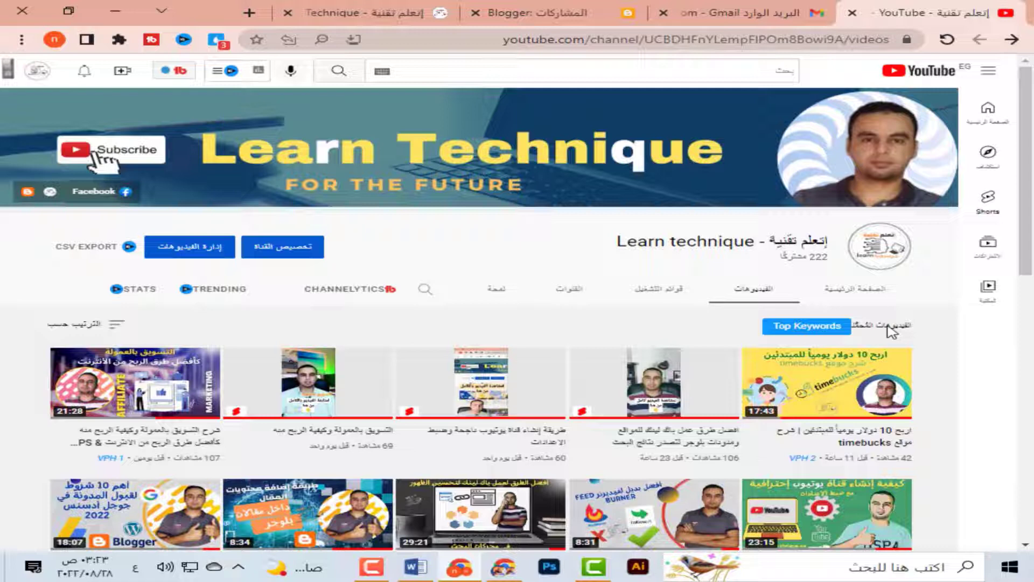
Switch to the other Chrome window and search Google for "كورسيرا" in the blank tab.
{"action": "key", "text": "alt+Tab"}
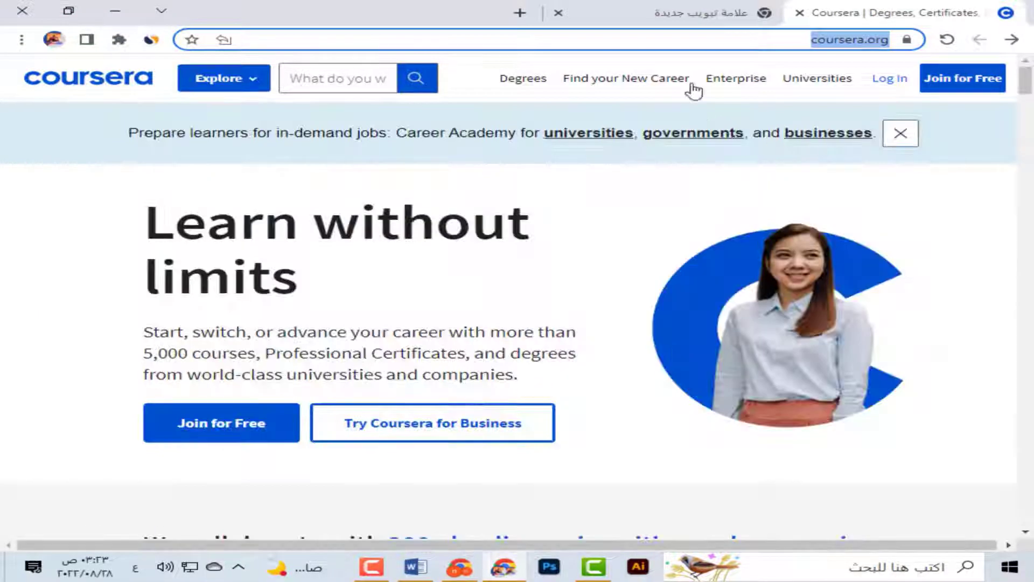
{"action": "left_click", "coordinate": [734, 21]}
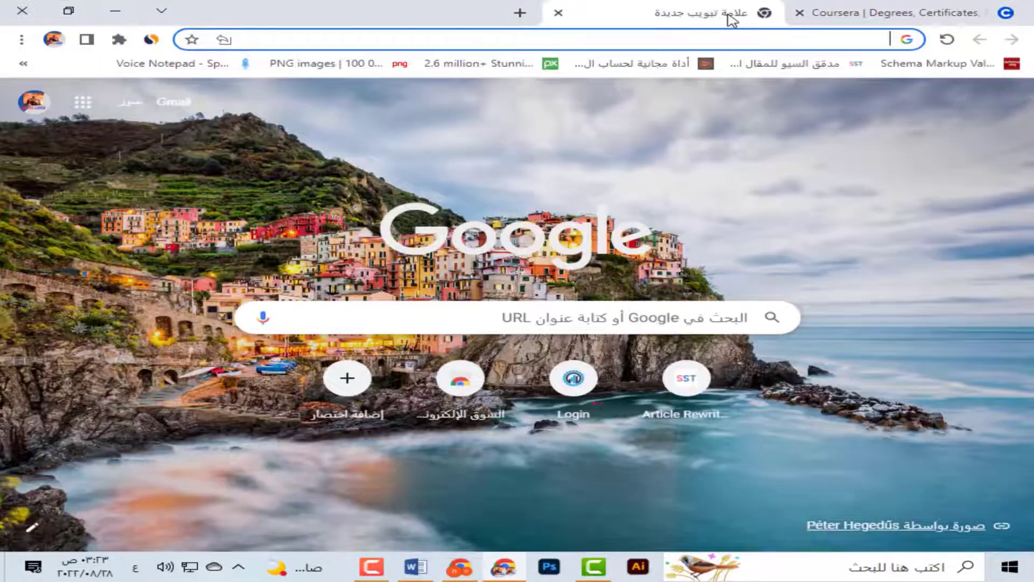
{"action": "left_click", "coordinate": [674, 328]}
{"action": "type", "text": "كورسيرا"}
{"action": "key", "text": "Return"}
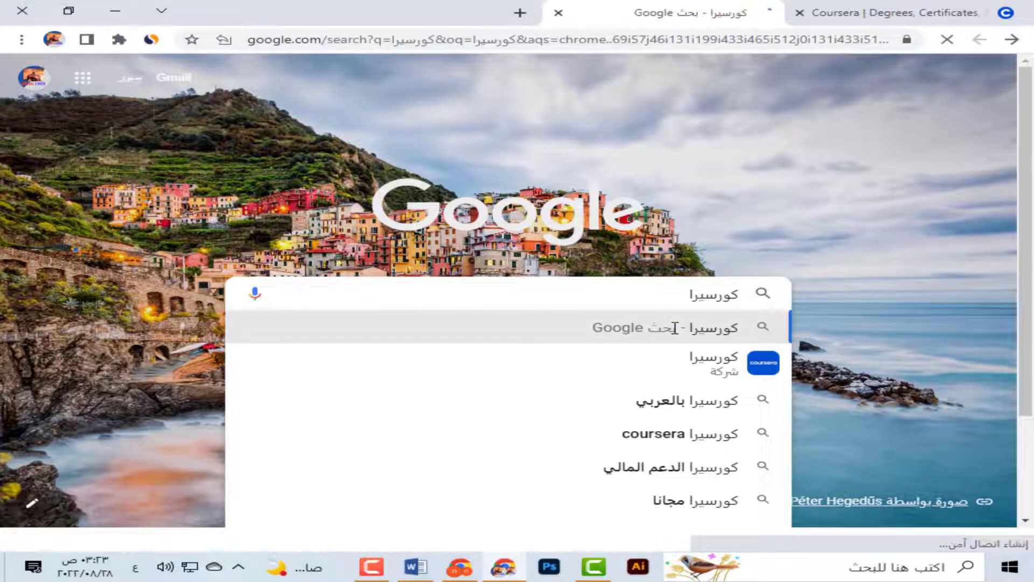
Read the company summary of Coursera beside the search results and open the official coursera.org result.
{"action": "scroll", "coordinate": [526, 247], "scroll_direction": "down", "scroll_amount": 1}
{"action": "scroll", "coordinate": [526, 247], "scroll_direction": "up", "scroll_amount": 1}
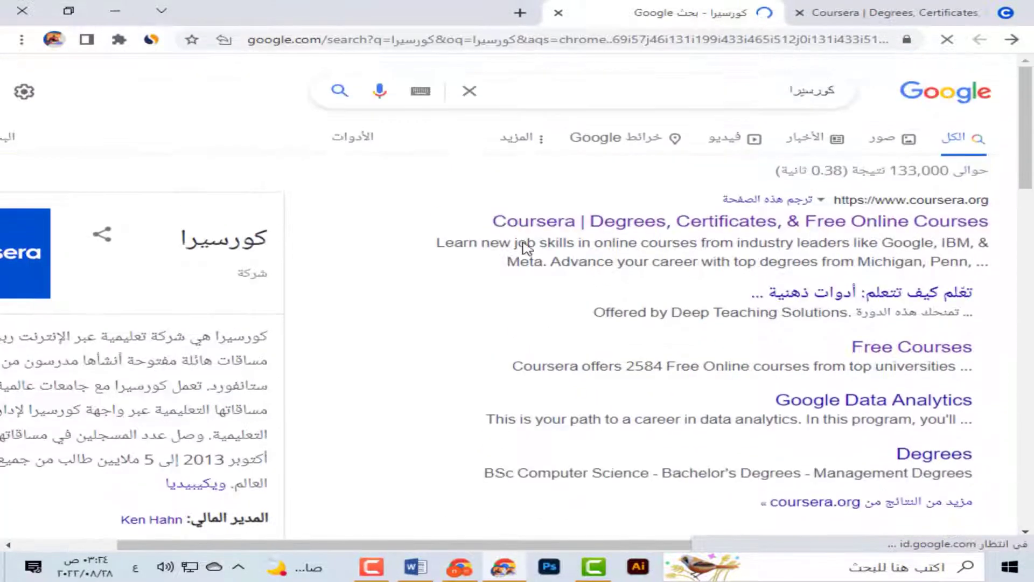
{"action": "scroll", "coordinate": [479, 292], "scroll_direction": "down", "scroll_amount": 2}
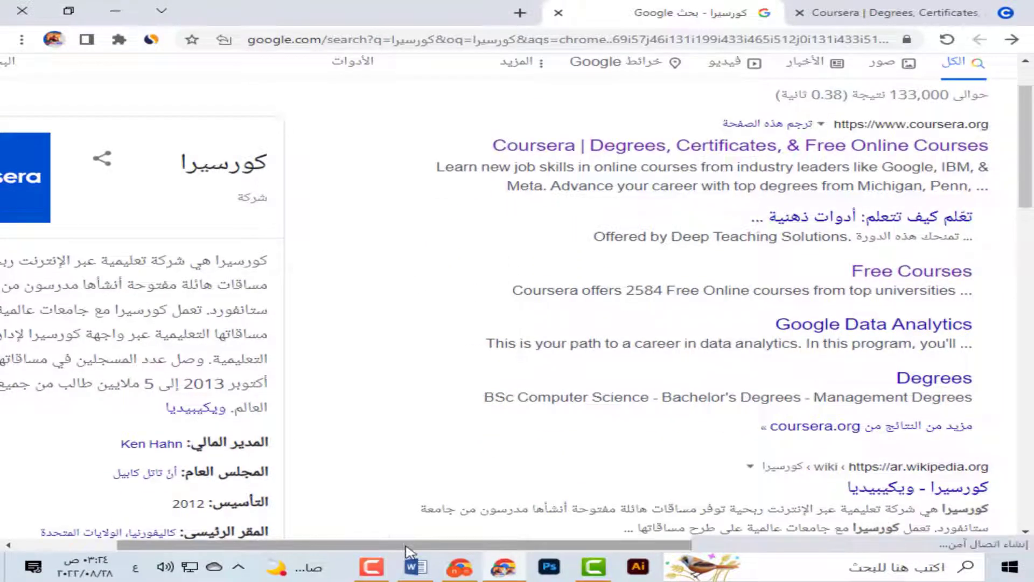
{"action": "scroll", "coordinate": [406, 546], "scroll_direction": "left", "scroll_amount": 2}
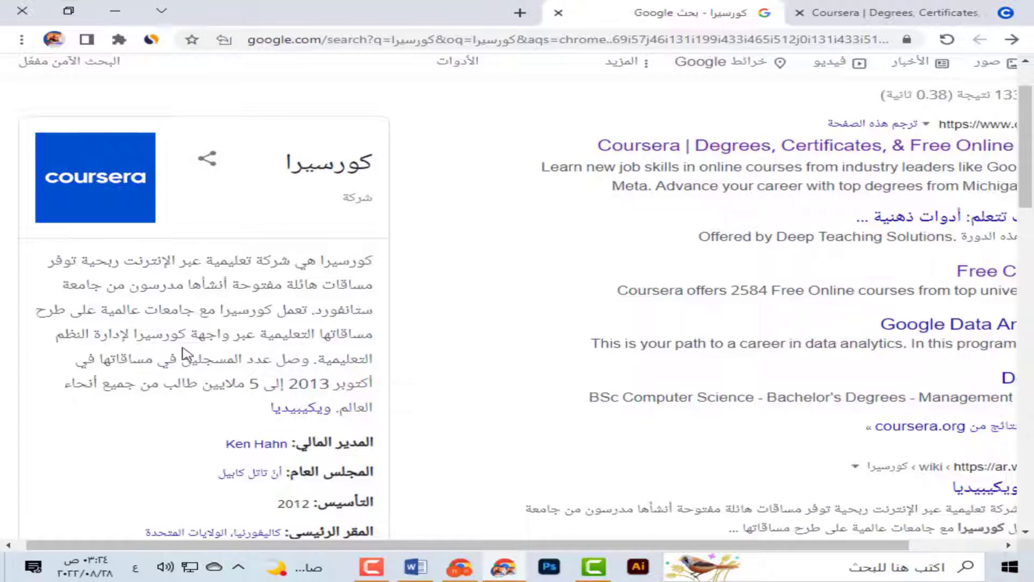
{"action": "scroll", "coordinate": [183, 356], "scroll_direction": "down", "scroll_amount": 1}
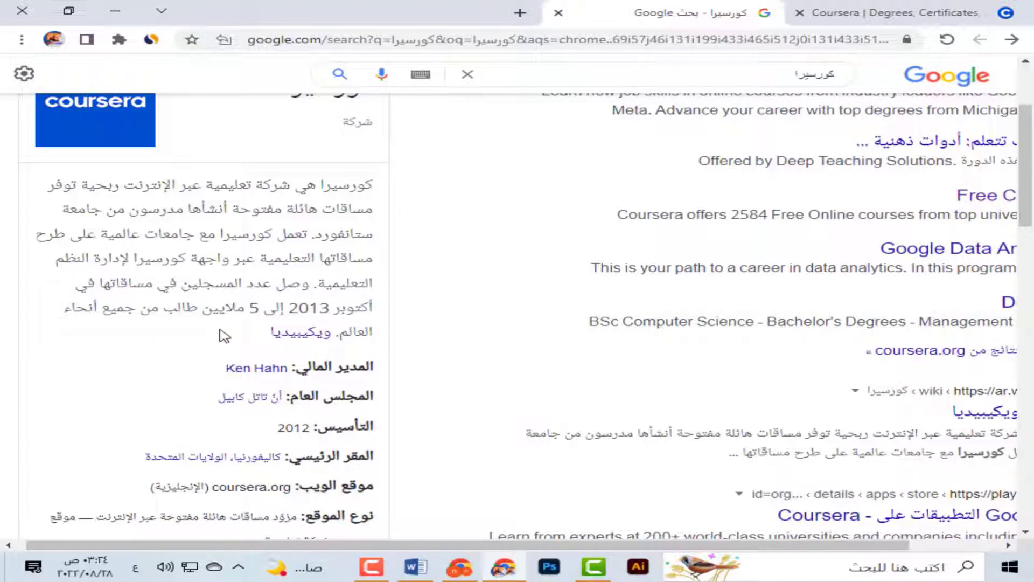
{"action": "scroll", "coordinate": [454, 357], "scroll_direction": "up", "scroll_amount": 3}
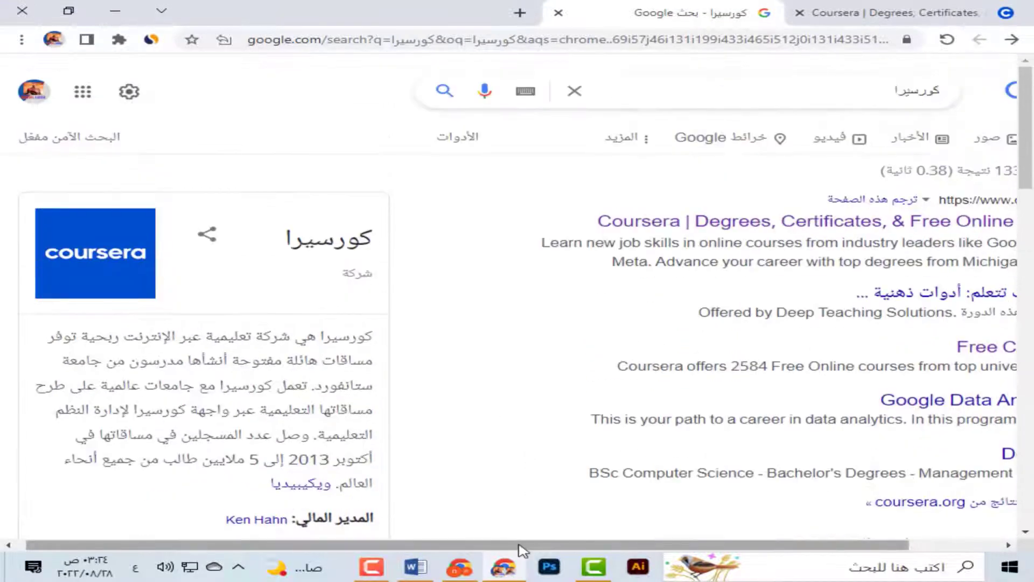
{"action": "left_click_drag", "start_coordinate": [518, 544], "coordinate": [637, 545]}
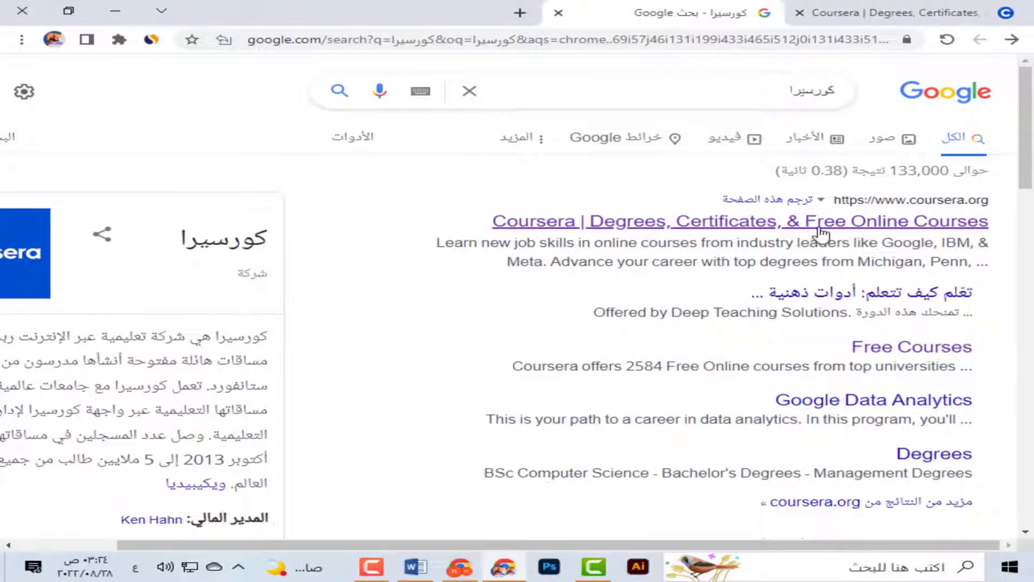
{"action": "left_click", "coordinate": [760, 228]}
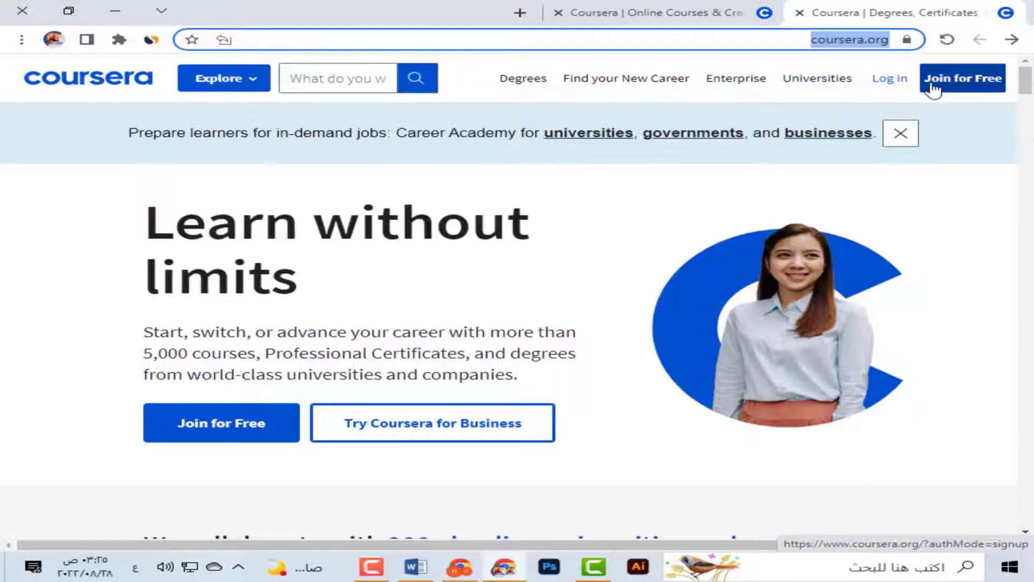
Open Coursera's free sign-up form, look through its registration options and submit it to join for free.
{"action": "left_click", "coordinate": [963, 86]}
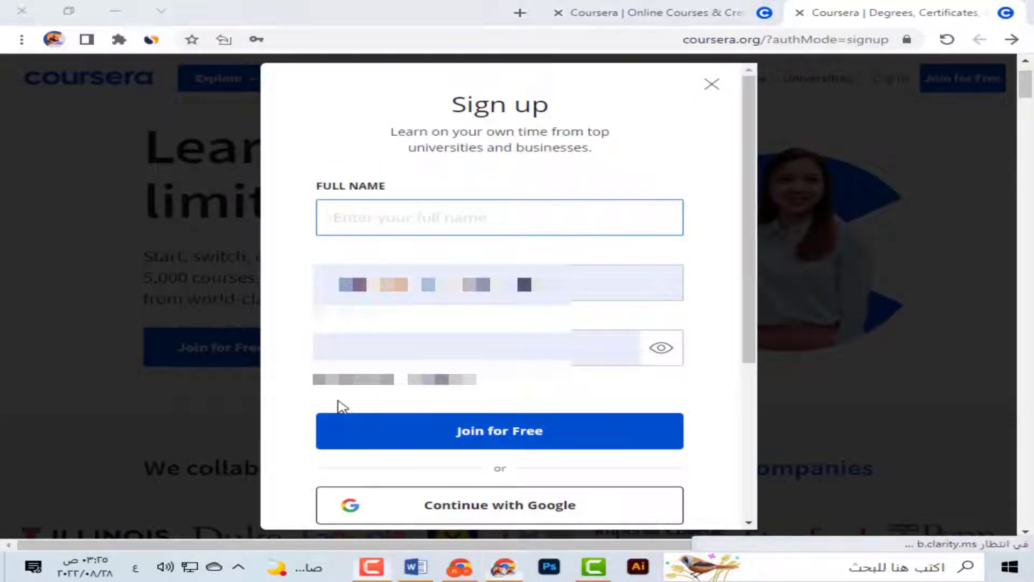
{"action": "scroll", "coordinate": [643, 312], "scroll_direction": "down", "scroll_amount": 5}
{"action": "scroll", "coordinate": [643, 312], "scroll_direction": "down", "scroll_amount": 2}
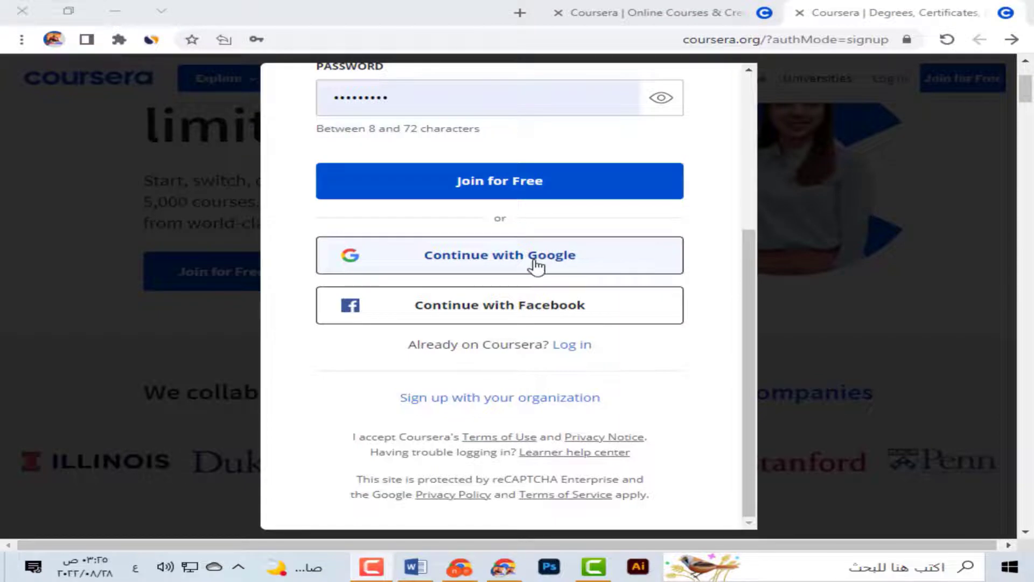
{"action": "left_click", "coordinate": [527, 189]}
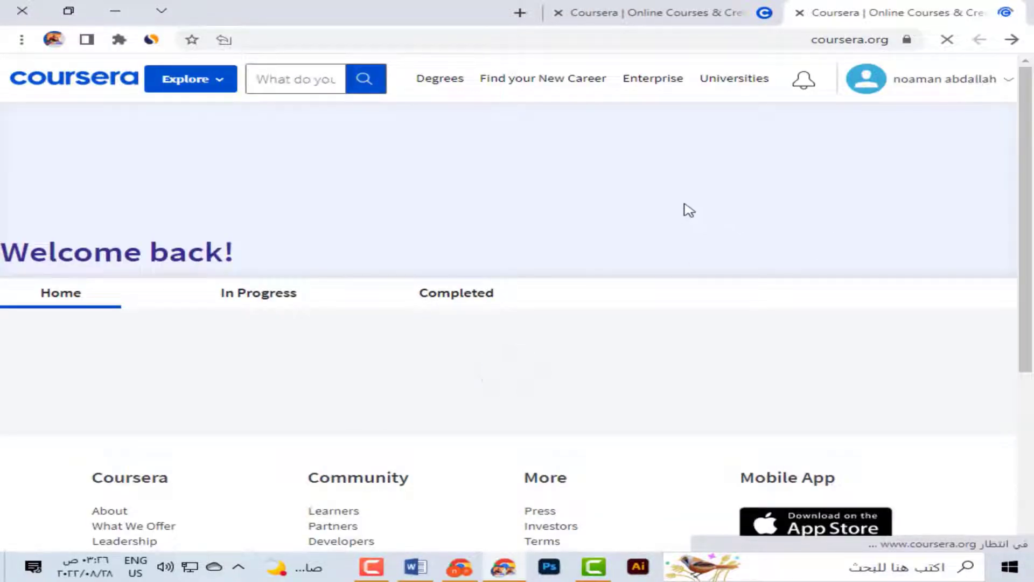
Examine the account home page's degree, popular certificate, recently viewed and recommended course sections.
{"action": "scroll", "coordinate": [476, 293], "scroll_direction": "down", "scroll_amount": 1}
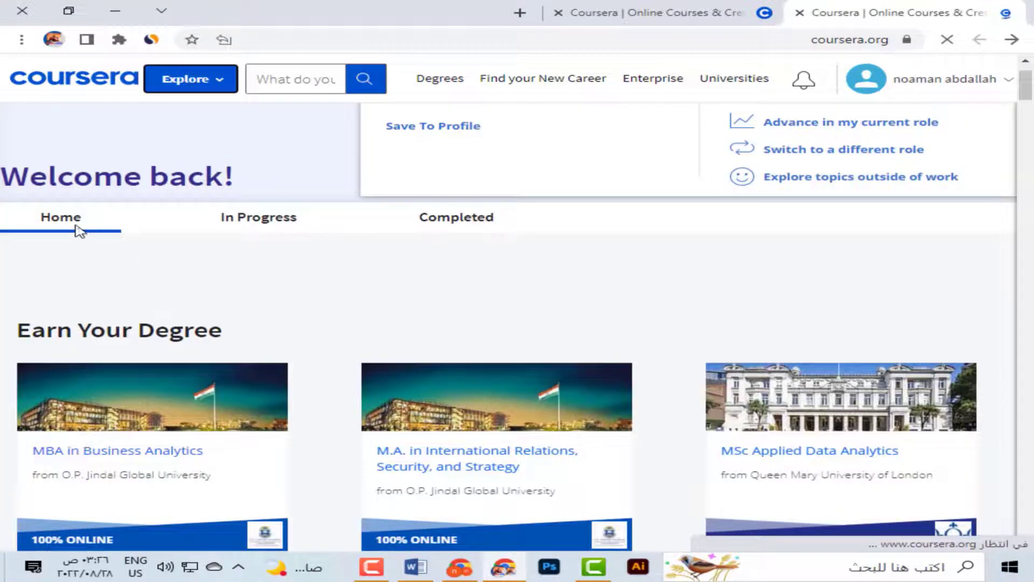
{"action": "scroll", "coordinate": [140, 312], "scroll_direction": "down", "scroll_amount": 3}
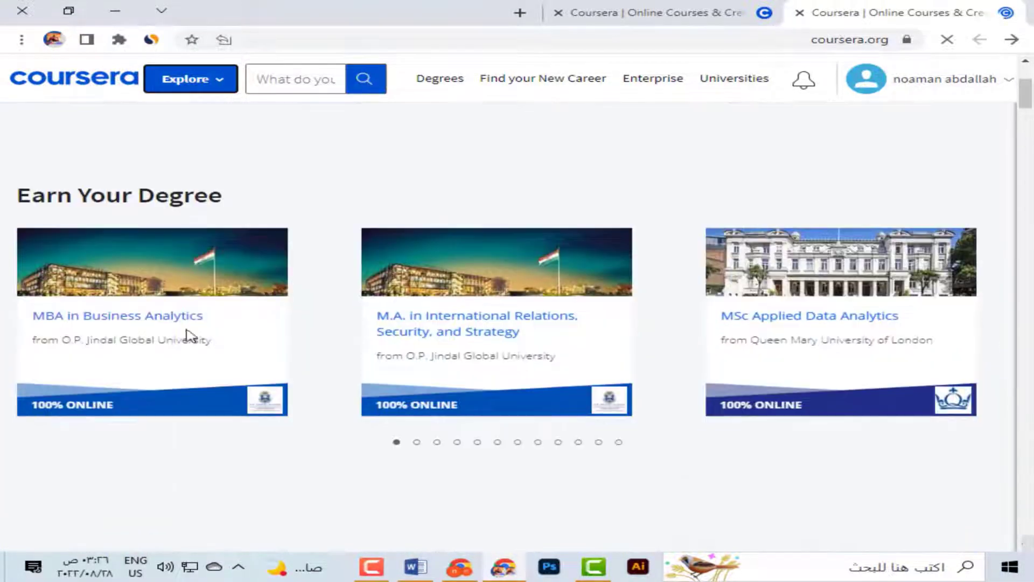
{"action": "scroll", "coordinate": [203, 343], "scroll_direction": "down", "scroll_amount": 3}
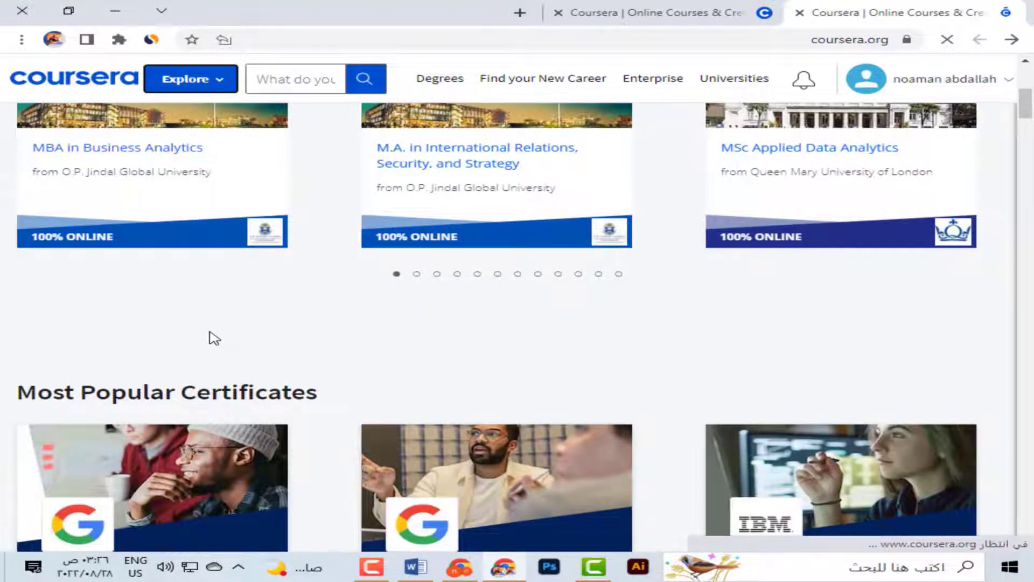
{"action": "scroll", "coordinate": [214, 337], "scroll_direction": "down", "scroll_amount": 3}
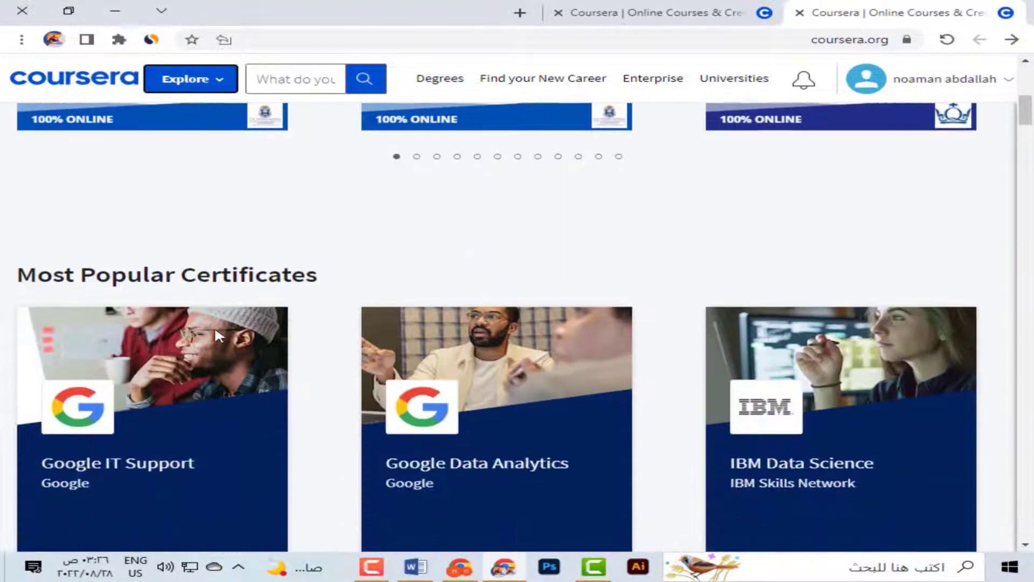
{"action": "scroll", "coordinate": [214, 325], "scroll_direction": "down", "scroll_amount": 15}
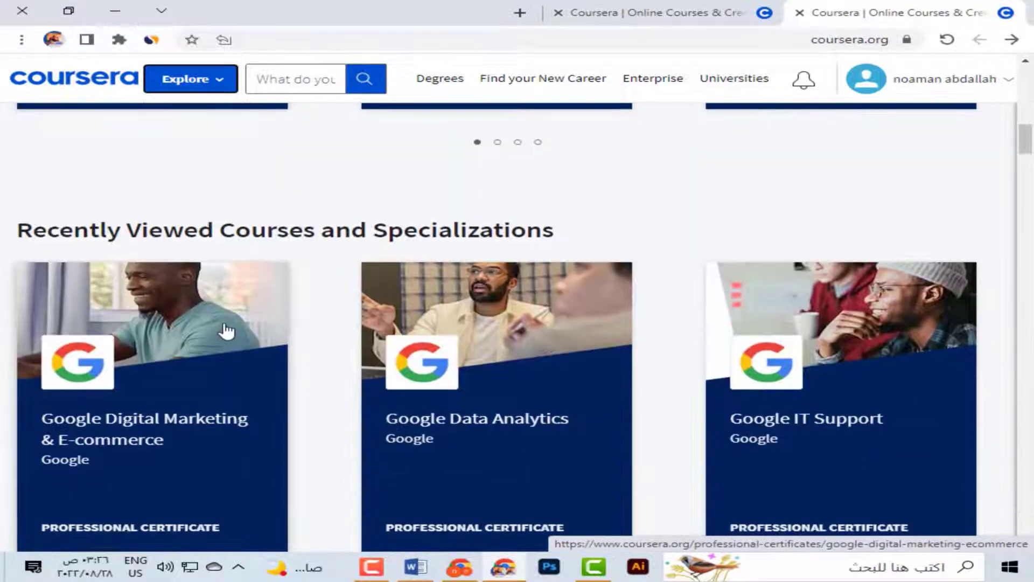
{"action": "scroll", "coordinate": [228, 331], "scroll_direction": "down", "scroll_amount": 3}
{"action": "scroll", "coordinate": [233, 324], "scroll_direction": "up", "scroll_amount": 15}
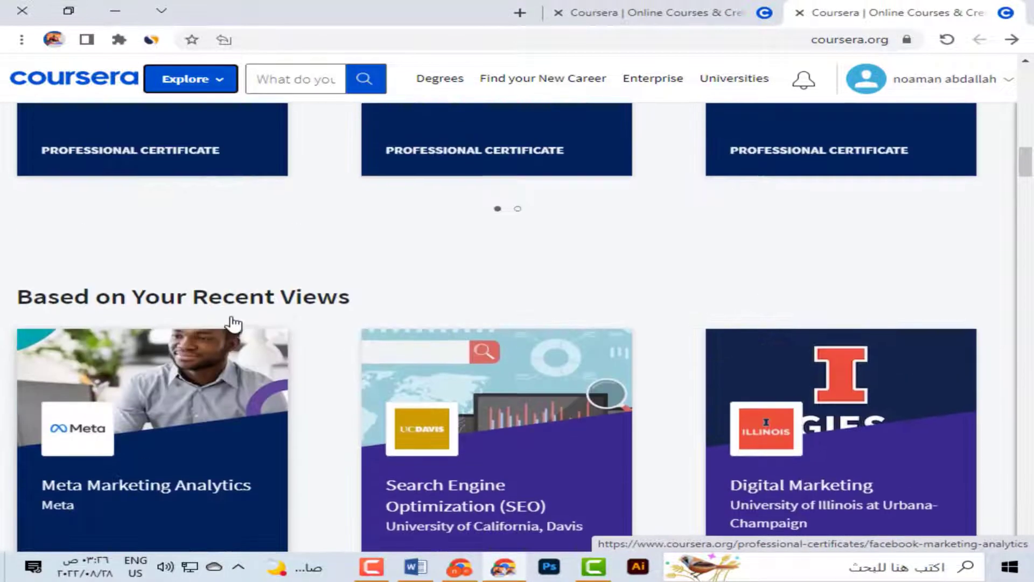
{"action": "scroll", "coordinate": [233, 324], "scroll_direction": "up", "scroll_amount": 15}
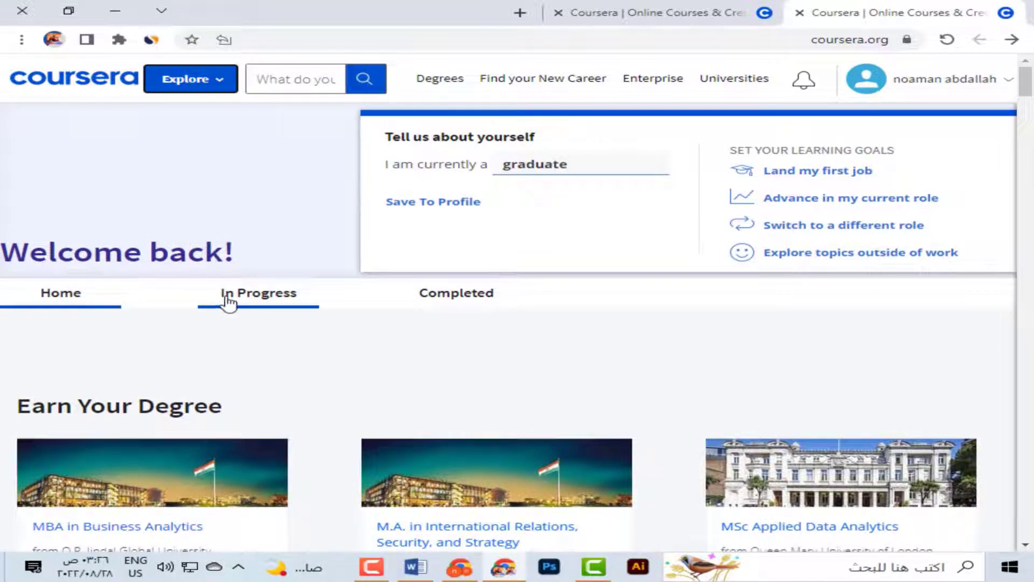
View the in-progress and completed course lists and return to the account's Home section.
{"action": "left_click", "coordinate": [256, 301]}
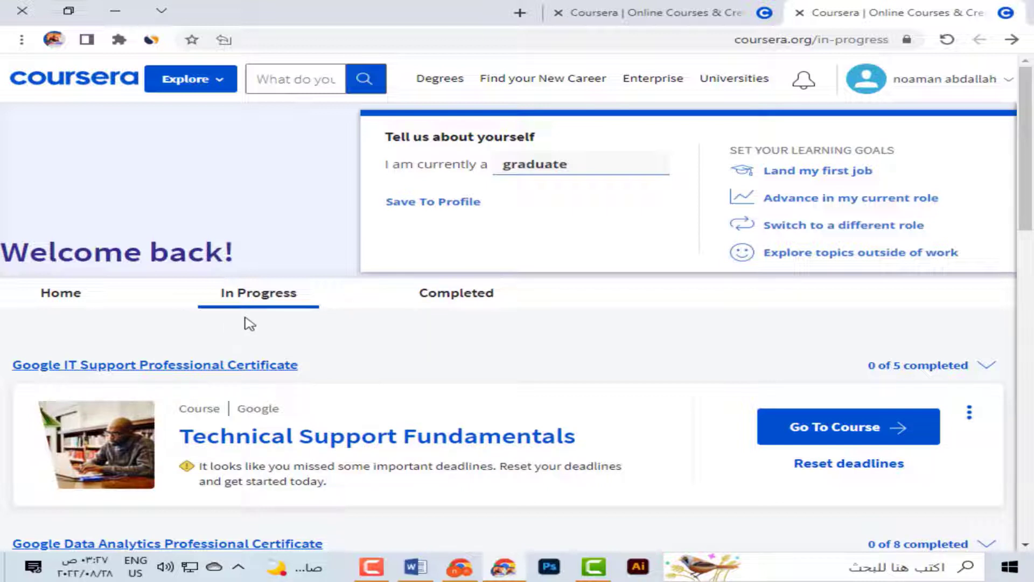
{"action": "left_click", "coordinate": [446, 298]}
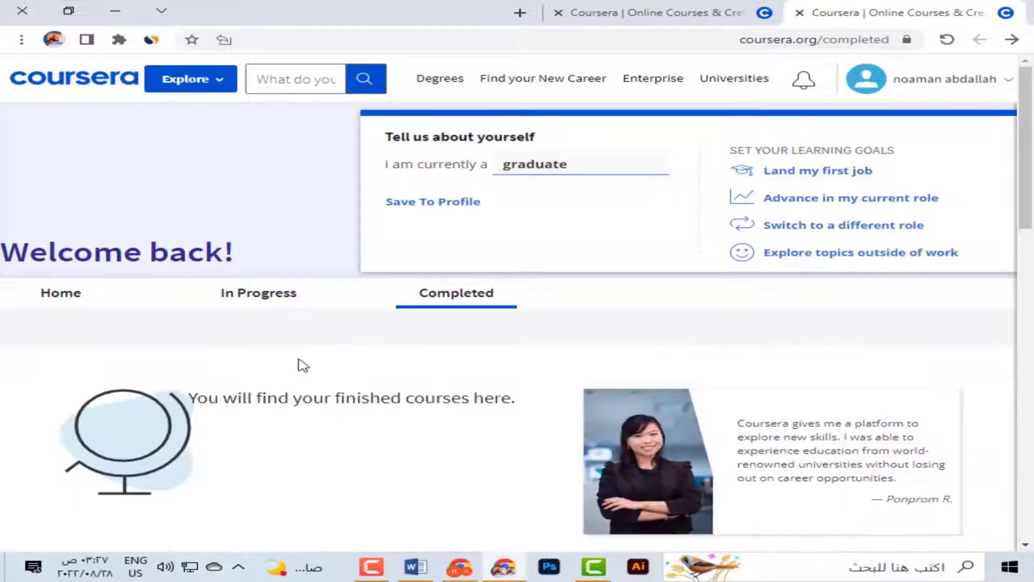
{"action": "left_click", "coordinate": [99, 300]}
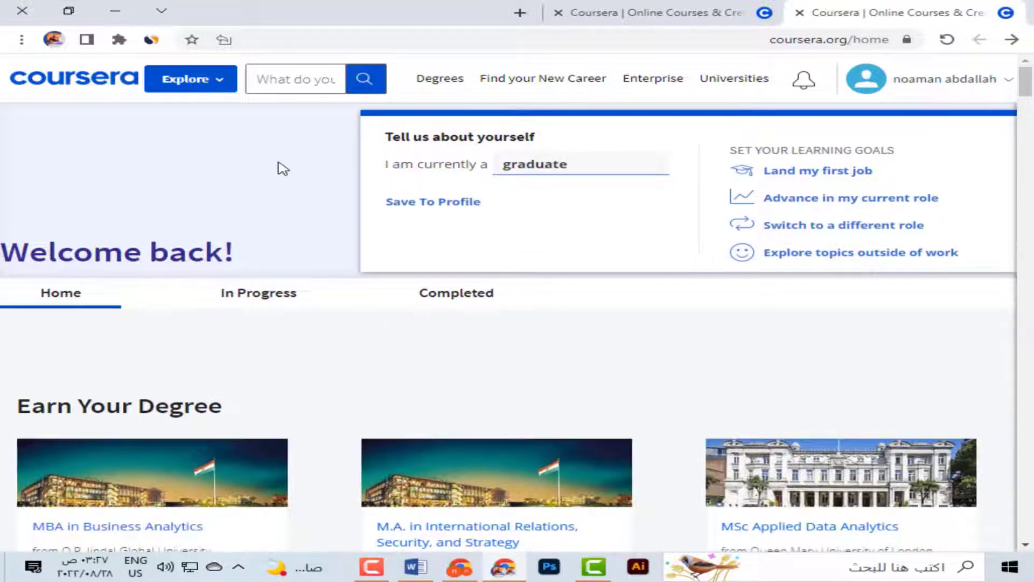
Search the course catalogue for the suggested popular term "python" and look over the results.
{"action": "left_click", "coordinate": [325, 81]}
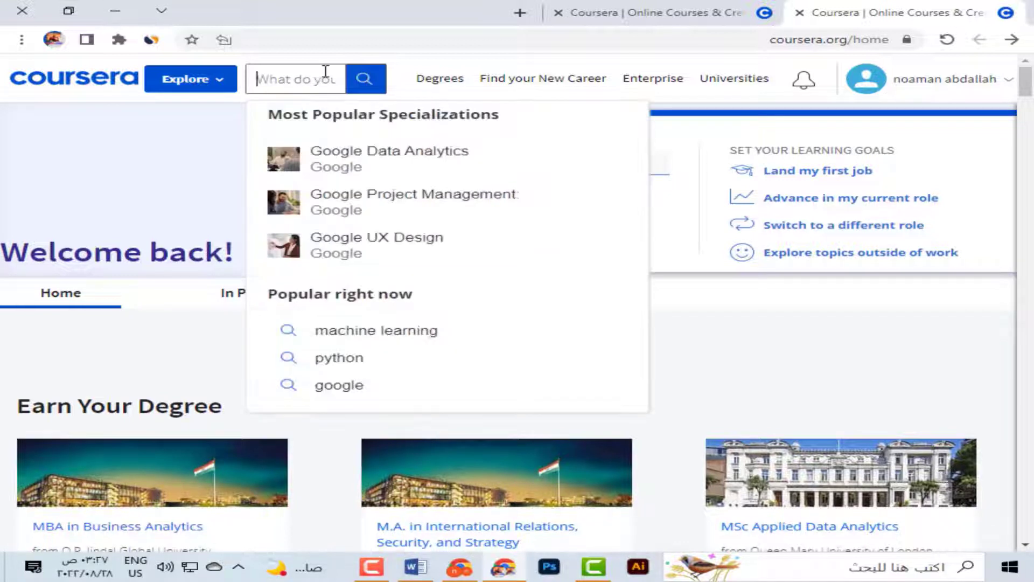
{"action": "left_click", "coordinate": [347, 357]}
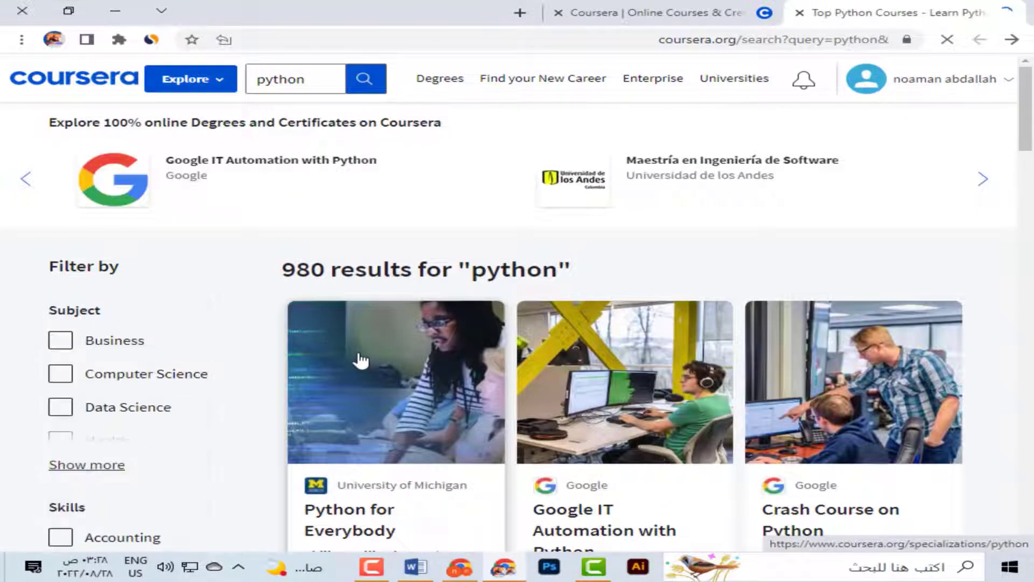
{"action": "scroll", "coordinate": [366, 350], "scroll_direction": "down", "scroll_amount": 3}
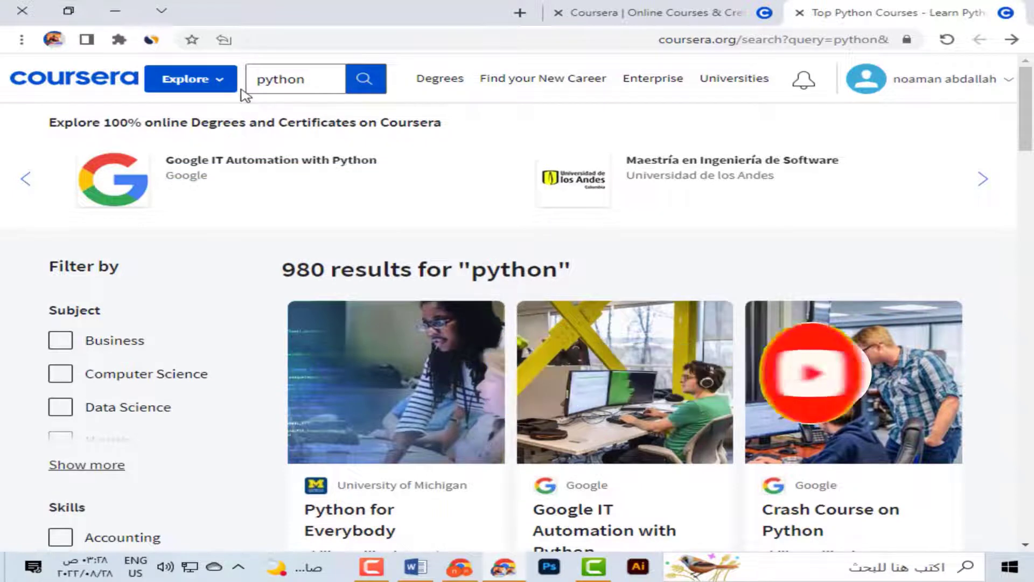
Clear the "python" search term and return to the Coursera home page.
{"action": "left_click", "coordinate": [328, 79]}
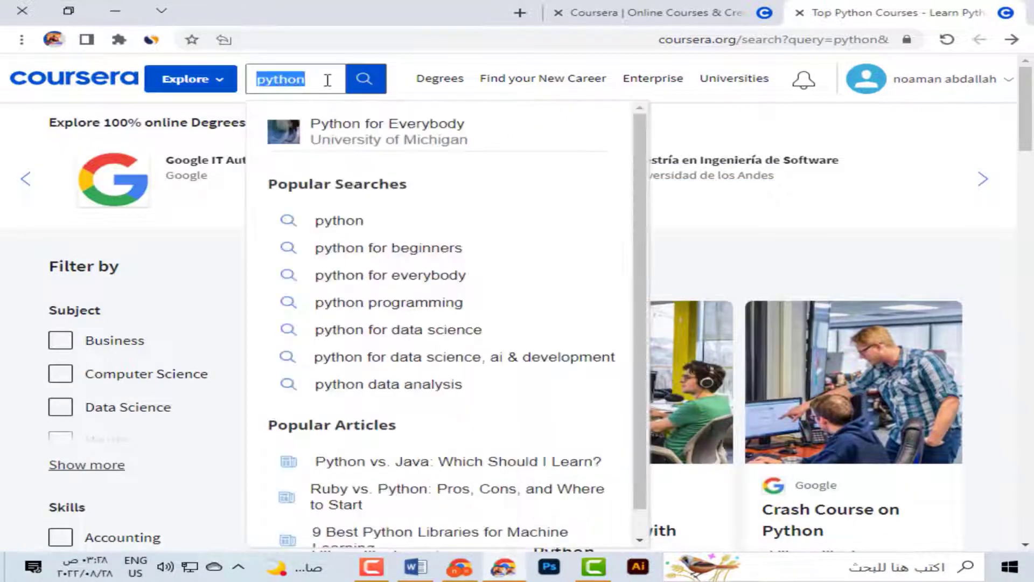
{"action": "key", "text": "BackSpace"}
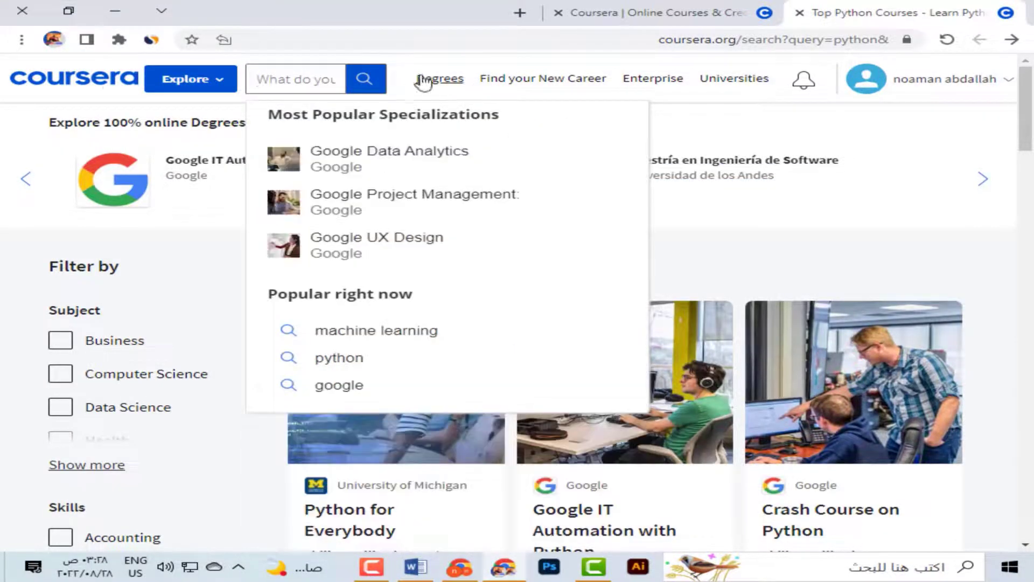
{"action": "left_click", "coordinate": [111, 88]}
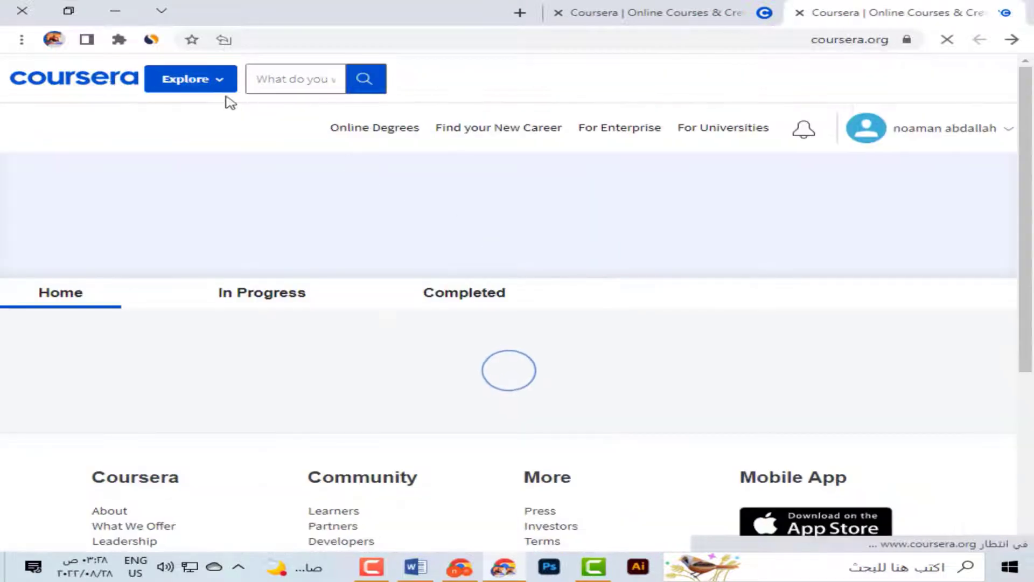
Browse the Explore goals and subjects and open the "Take a free course" listing.
{"action": "left_click", "coordinate": [217, 85]}
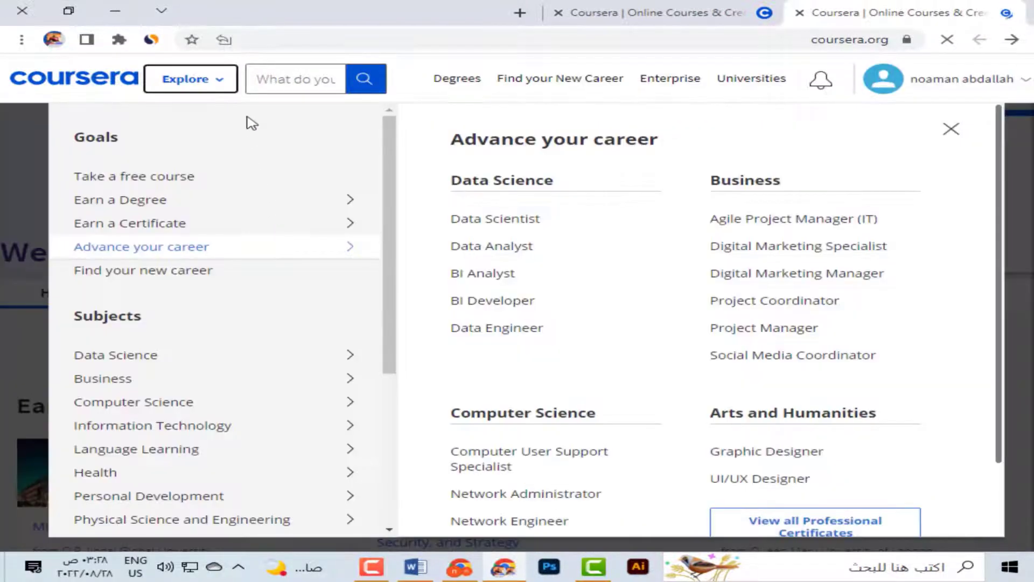
{"action": "mouse_move", "coordinate": [178, 481]}
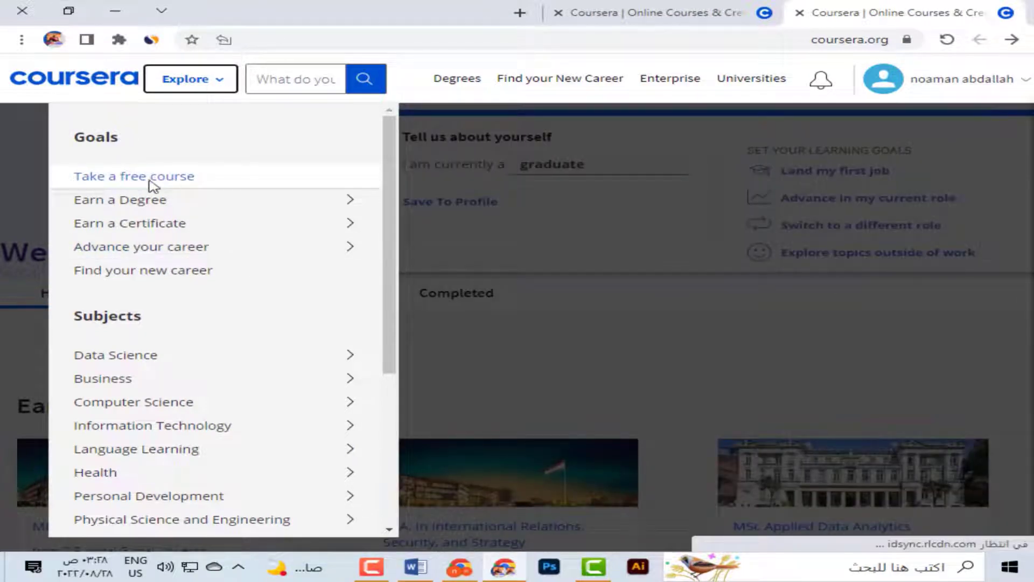
{"action": "left_click", "coordinate": [156, 180]}
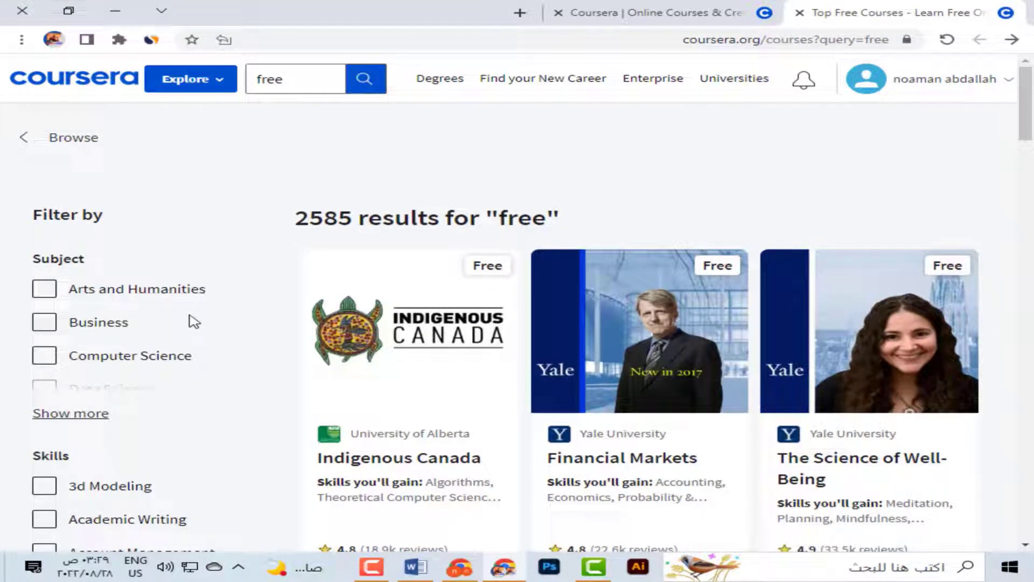
View the full list of Subject filter options for free courses and close it without selecting any.
{"action": "left_click", "coordinate": [86, 414]}
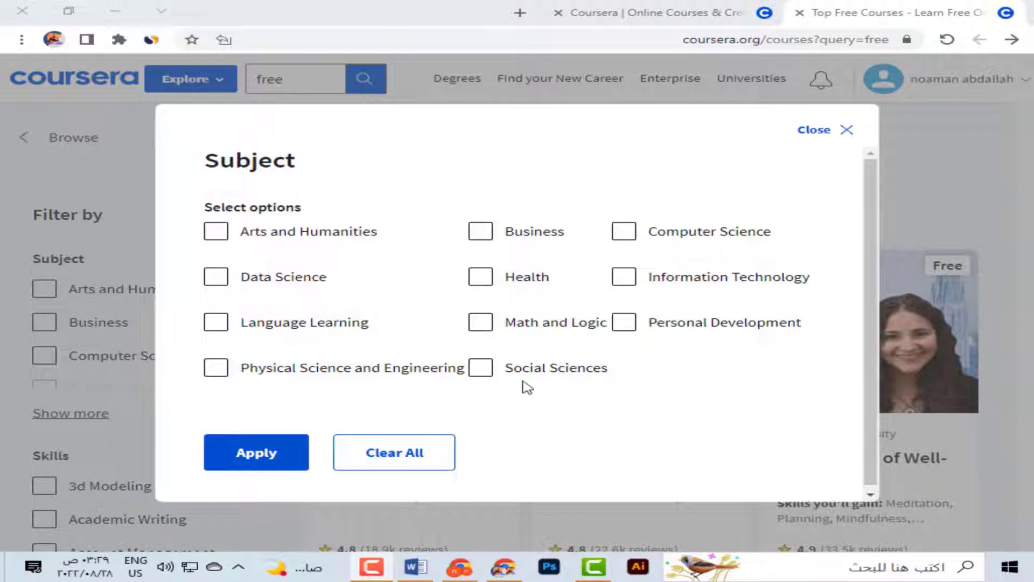
{"action": "left_click", "coordinate": [846, 139]}
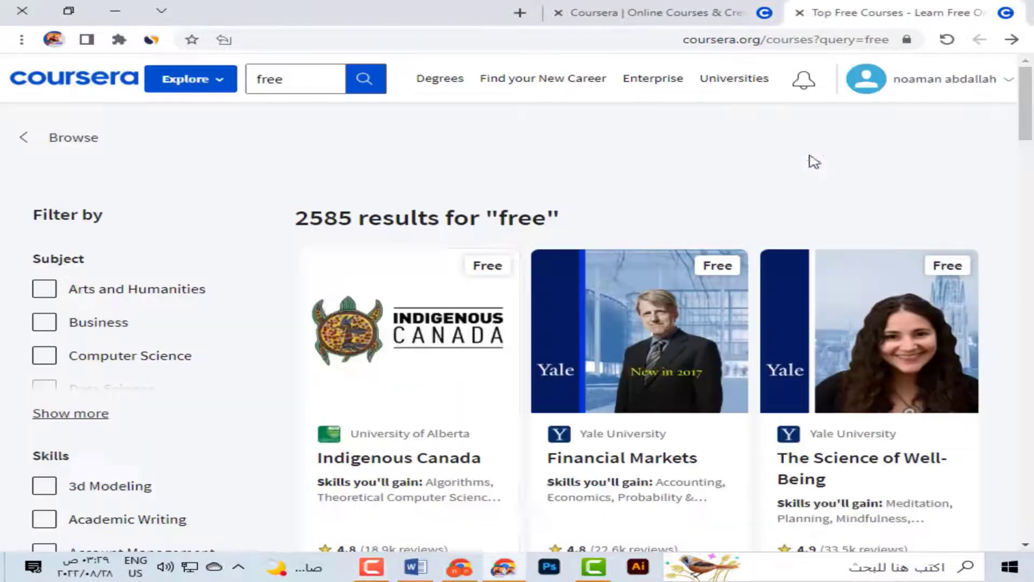
{"action": "scroll", "coordinate": [315, 336], "scroll_direction": "down", "scroll_amount": 2}
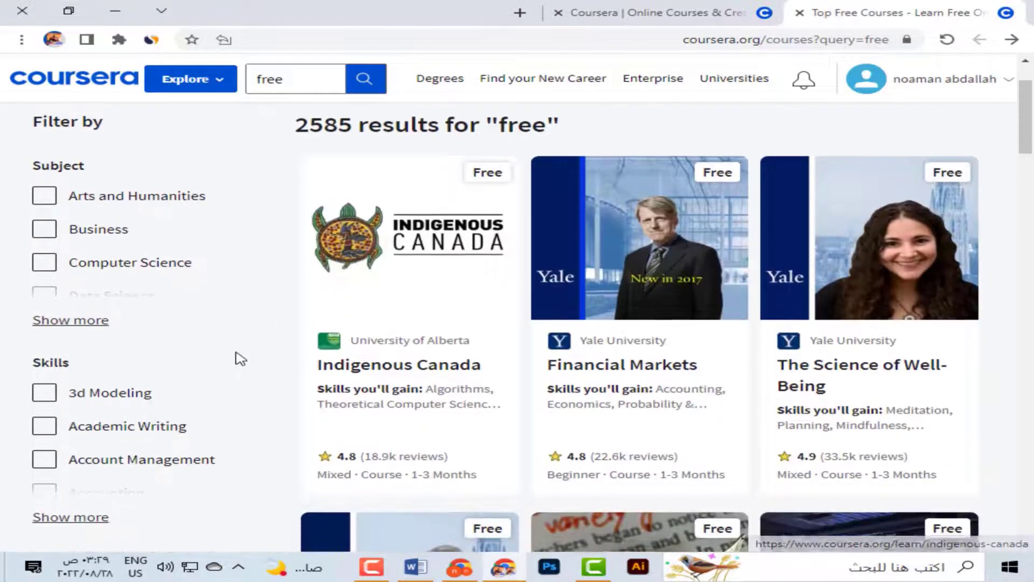
View the full list of Skills filter options for free courses and close it without selecting any.
{"action": "scroll", "coordinate": [234, 358], "scroll_direction": "down", "scroll_amount": 1}
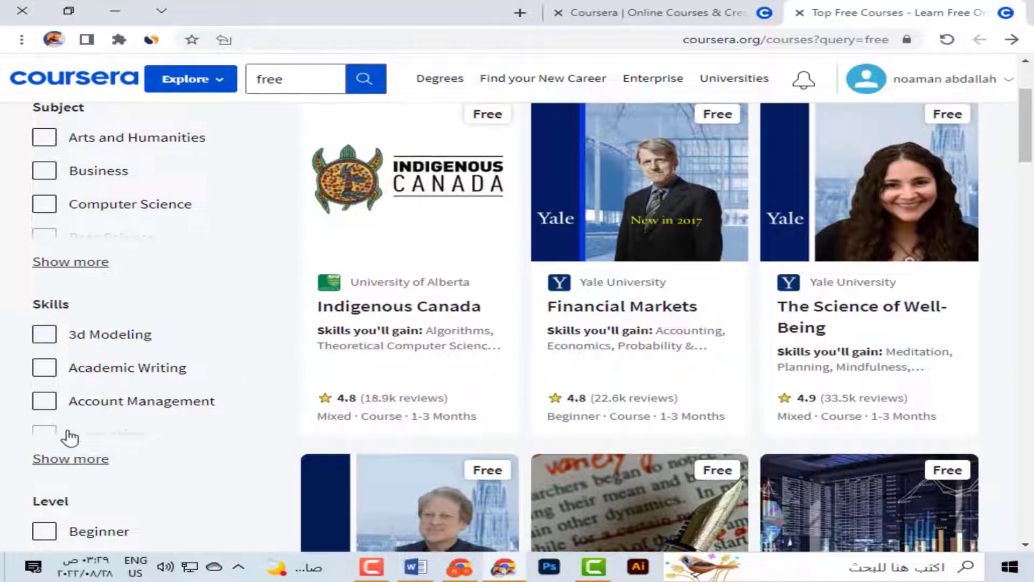
{"action": "left_click", "coordinate": [97, 460]}
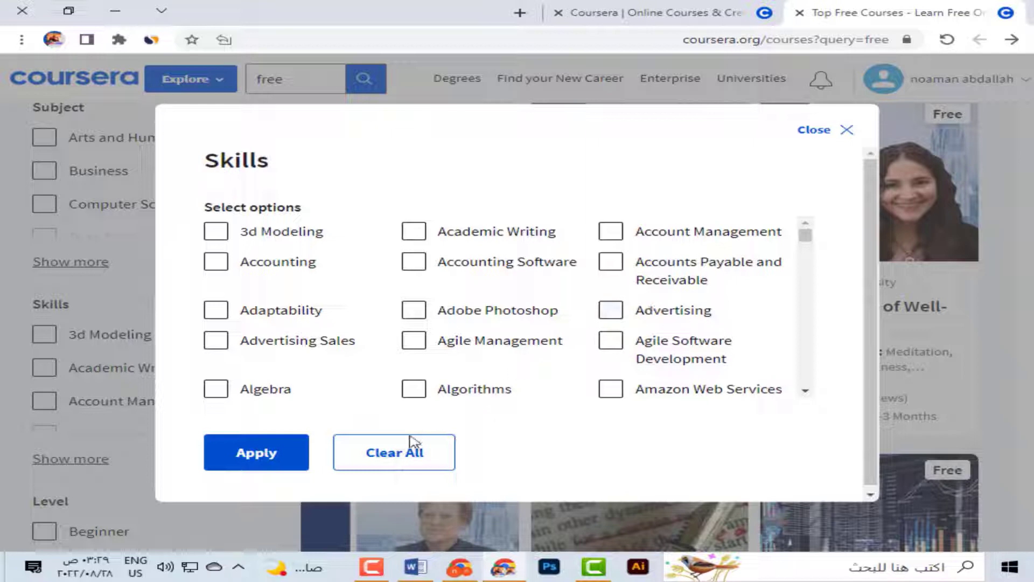
{"action": "left_click", "coordinate": [850, 132]}
Examine the Level, Duration and Learning Program filter options of the free course listing, and return to the listing's beginning.
{"action": "scroll", "coordinate": [201, 353], "scroll_direction": "down", "scroll_amount": 2}
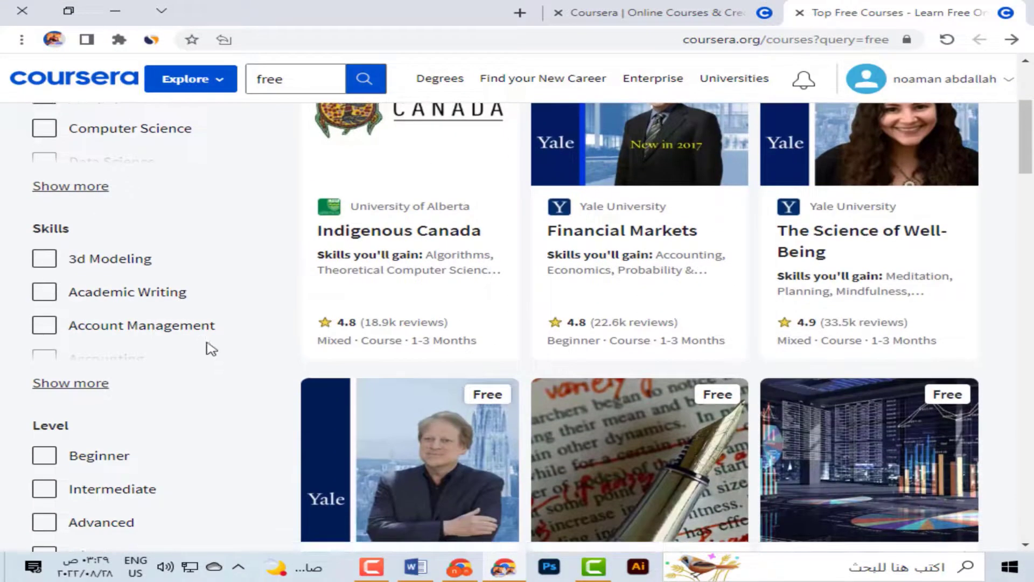
{"action": "scroll", "coordinate": [215, 342], "scroll_direction": "down", "scroll_amount": 1}
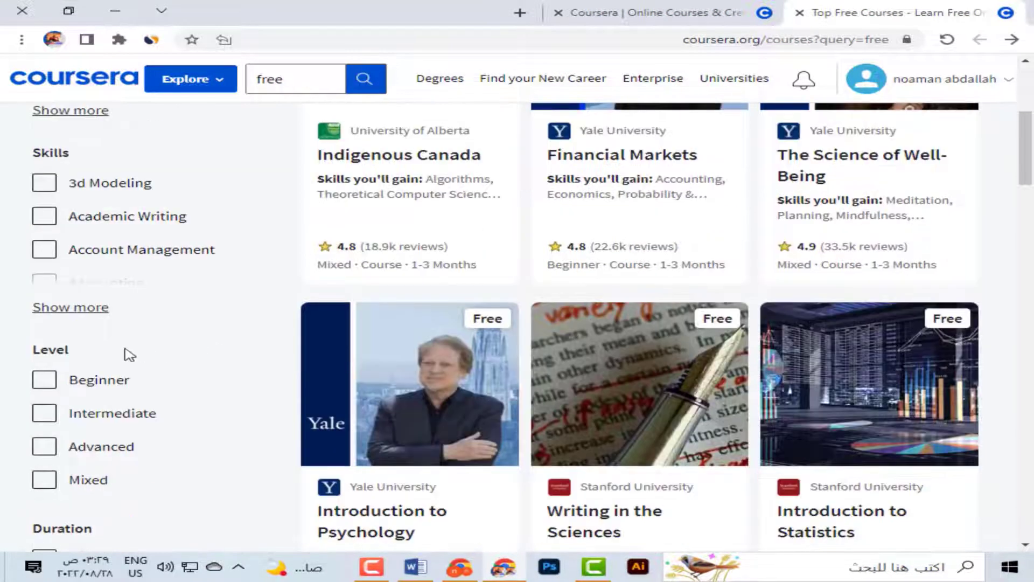
{"action": "scroll", "coordinate": [60, 364], "scroll_direction": "down", "scroll_amount": 1}
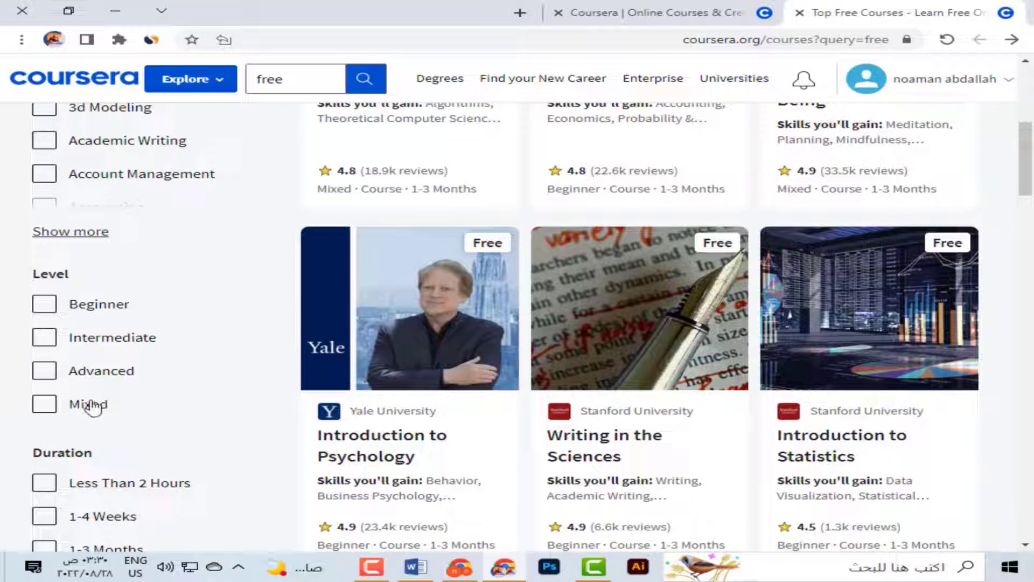
{"action": "scroll", "coordinate": [134, 411], "scroll_direction": "down", "scroll_amount": 1}
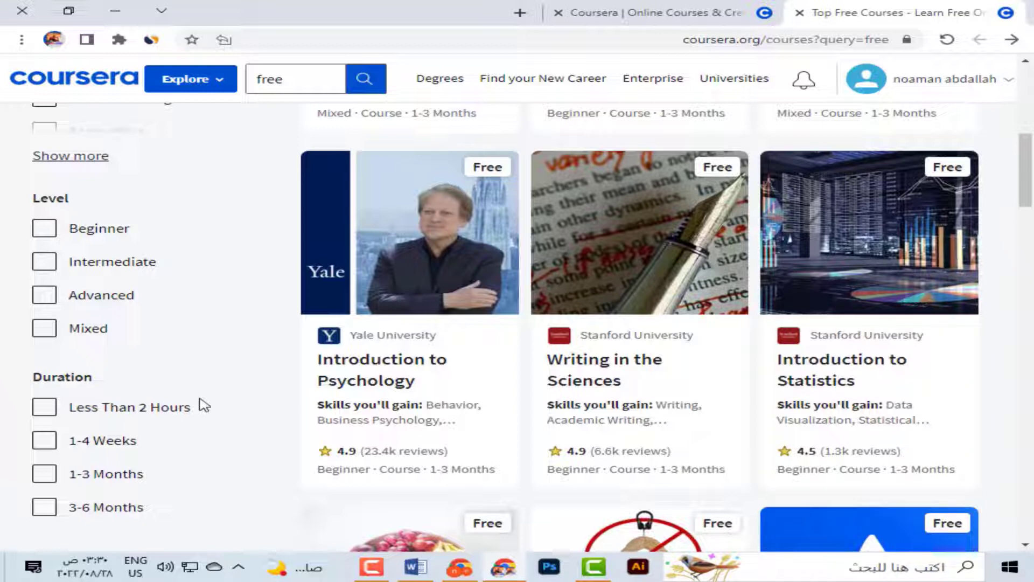
{"action": "scroll", "coordinate": [210, 377], "scroll_direction": "down", "scroll_amount": 4}
{"action": "scroll", "coordinate": [218, 379], "scroll_direction": "up", "scroll_amount": 1}
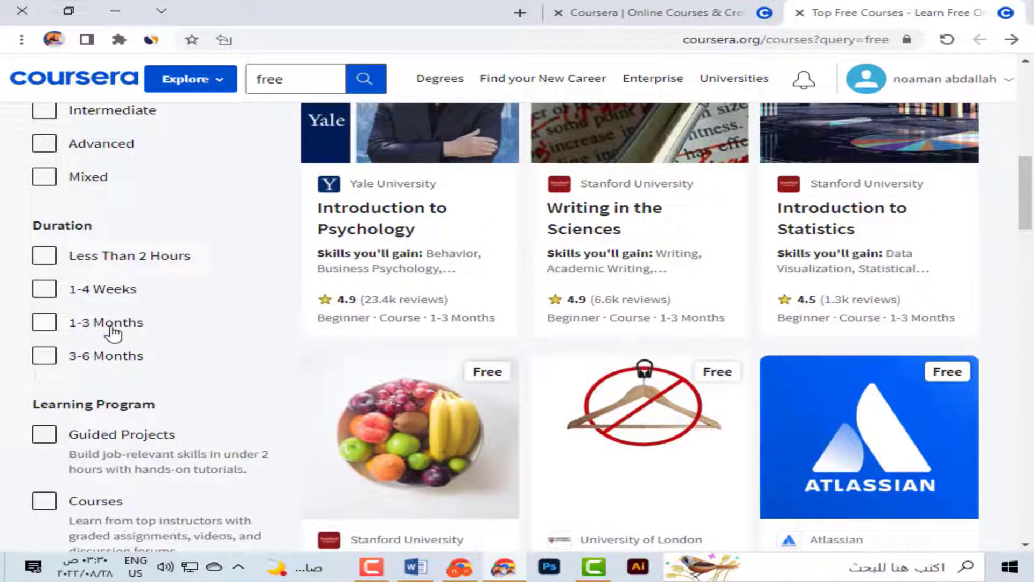
{"action": "scroll", "coordinate": [155, 422], "scroll_direction": "up", "scroll_amount": 8}
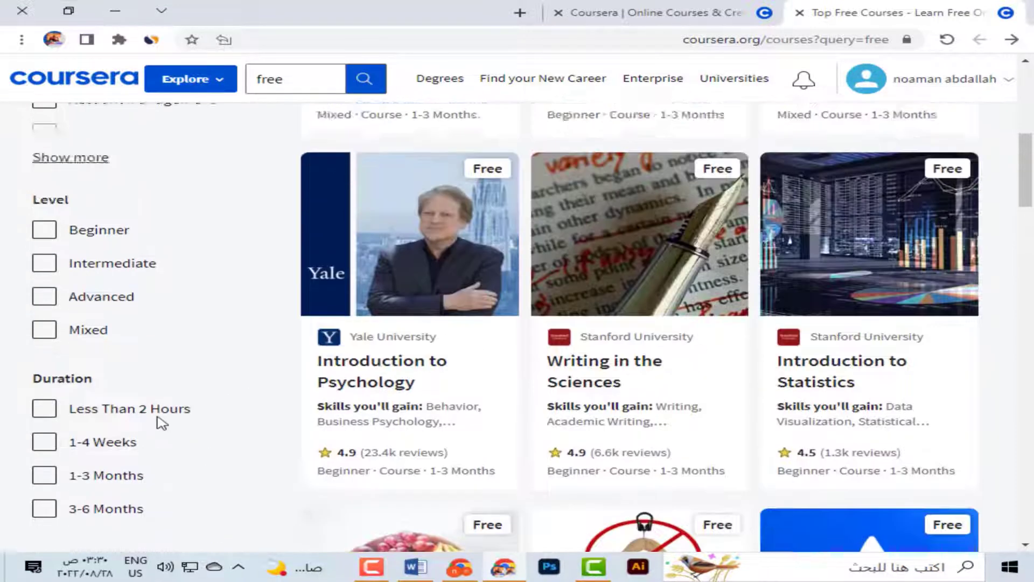
{"action": "scroll", "coordinate": [150, 420], "scroll_direction": "up", "scroll_amount": 3}
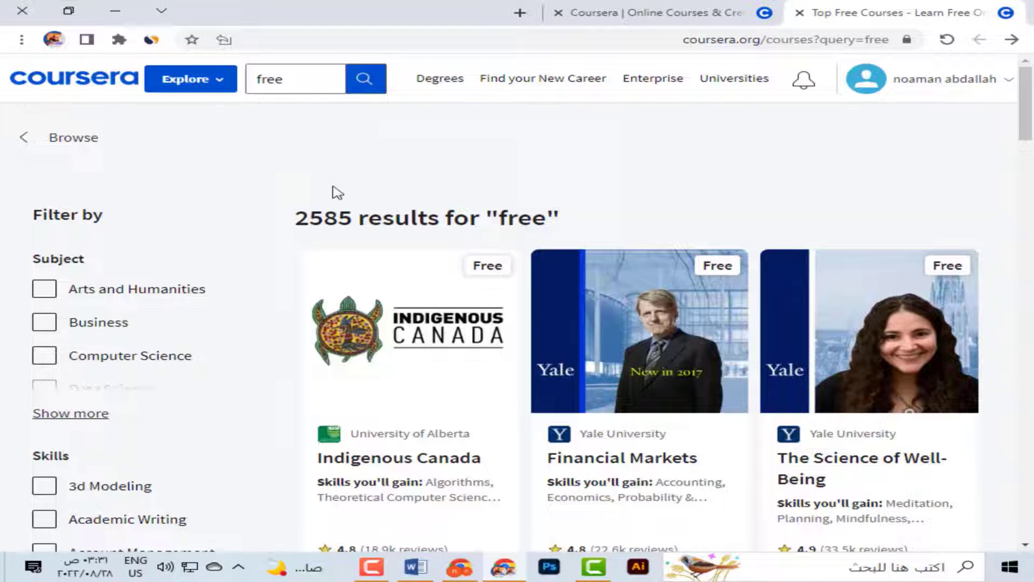
Clear the "free" search term and dismiss the search suggestions.
{"action": "double_click", "coordinate": [264, 80]}
{"action": "key", "text": "BackSpace"}
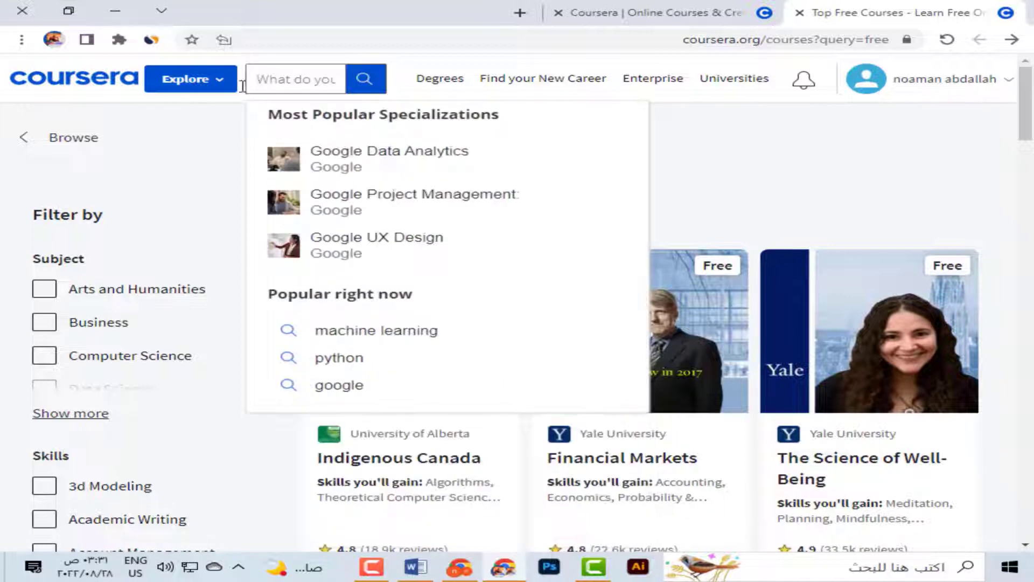
{"action": "left_click", "coordinate": [189, 80]}
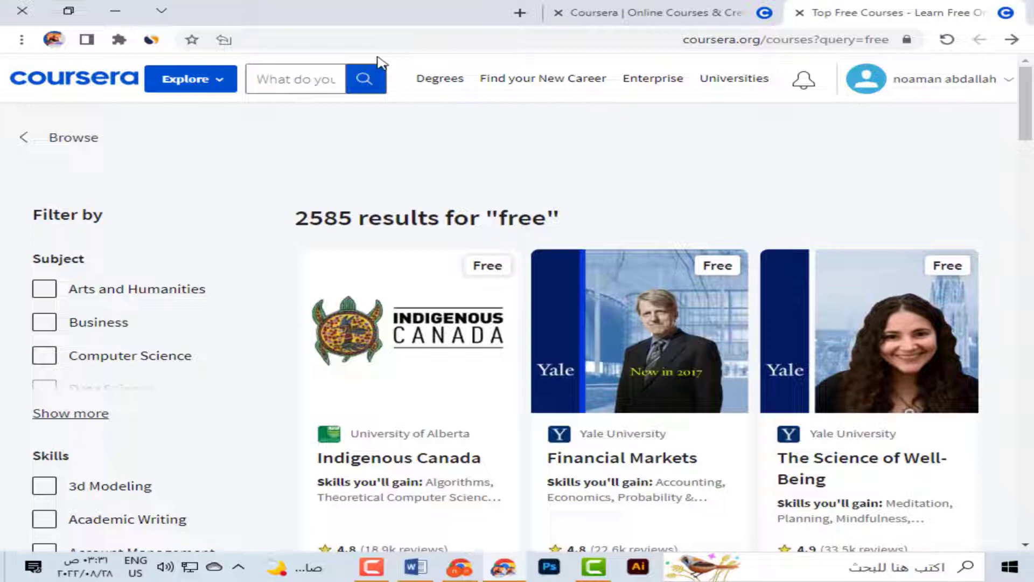
{"action": "left_click", "coordinate": [173, 80]}
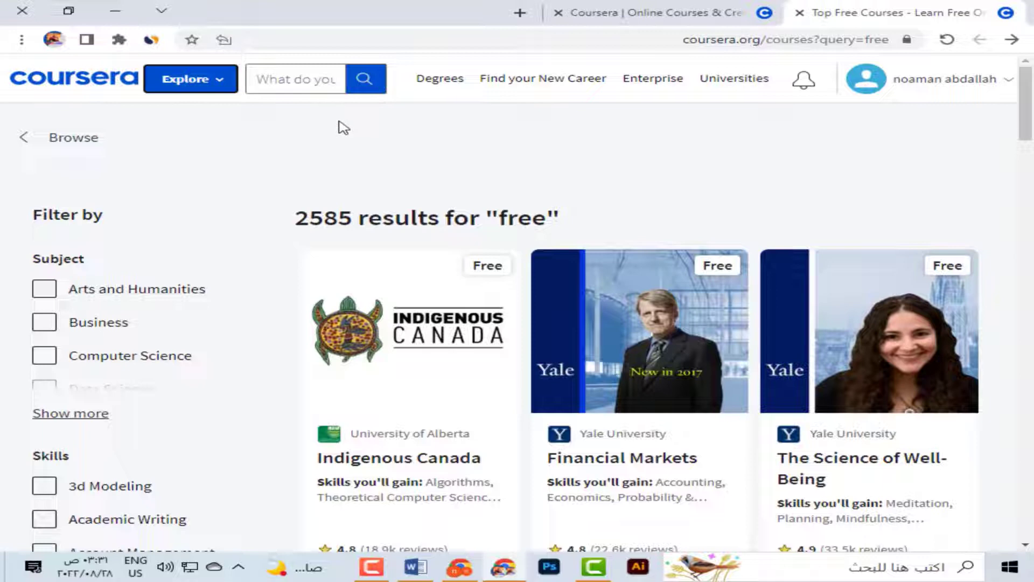
Browse the Data Science, Business and Computer Science subjects under Explore, and open the "Take a free course" listing.
{"action": "left_click", "coordinate": [219, 85]}
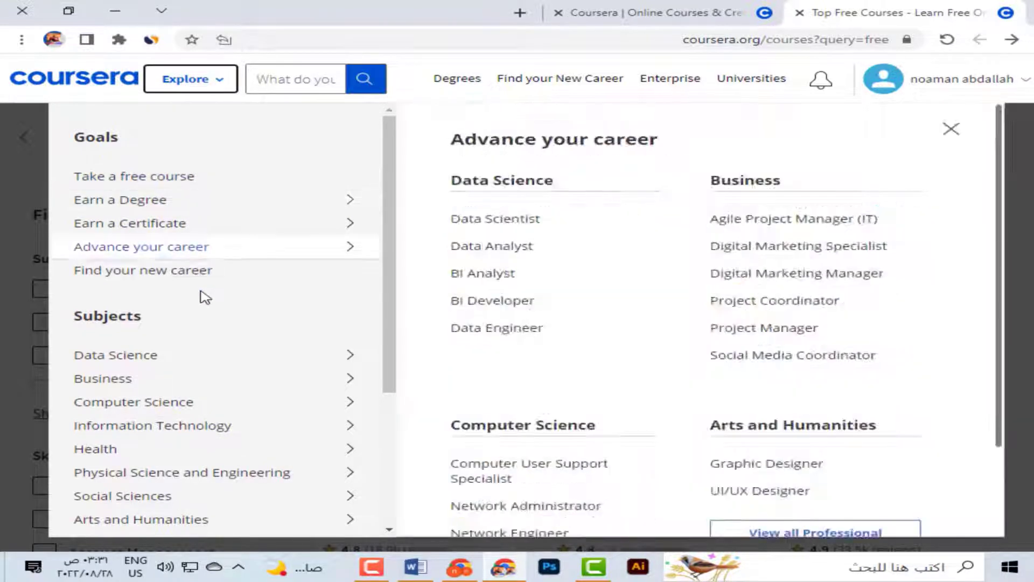
{"action": "scroll", "coordinate": [208, 307], "scroll_direction": "down", "scroll_amount": 1}
{"action": "mouse_move", "coordinate": [229, 322]}
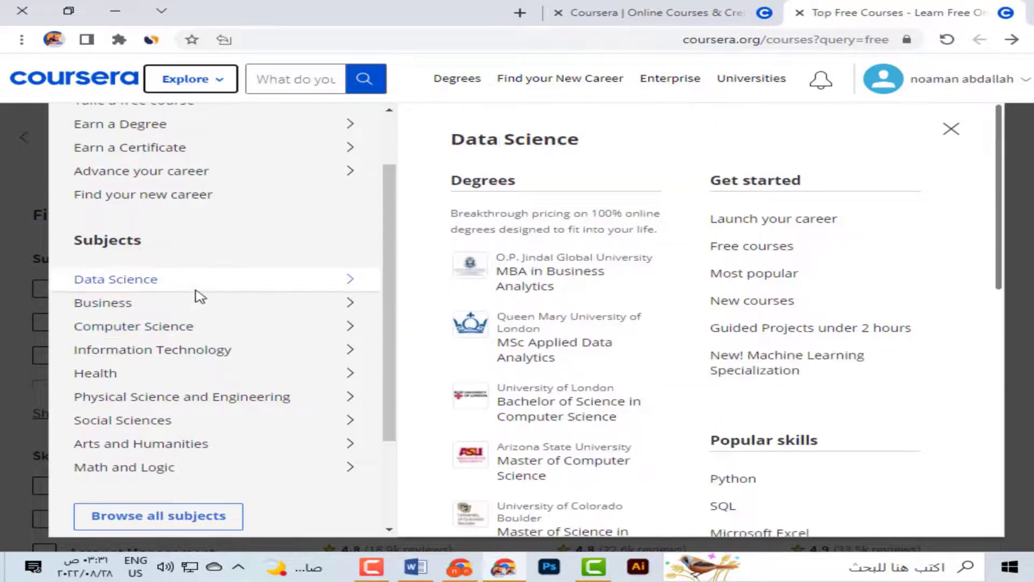
{"action": "mouse_move", "coordinate": [147, 304]}
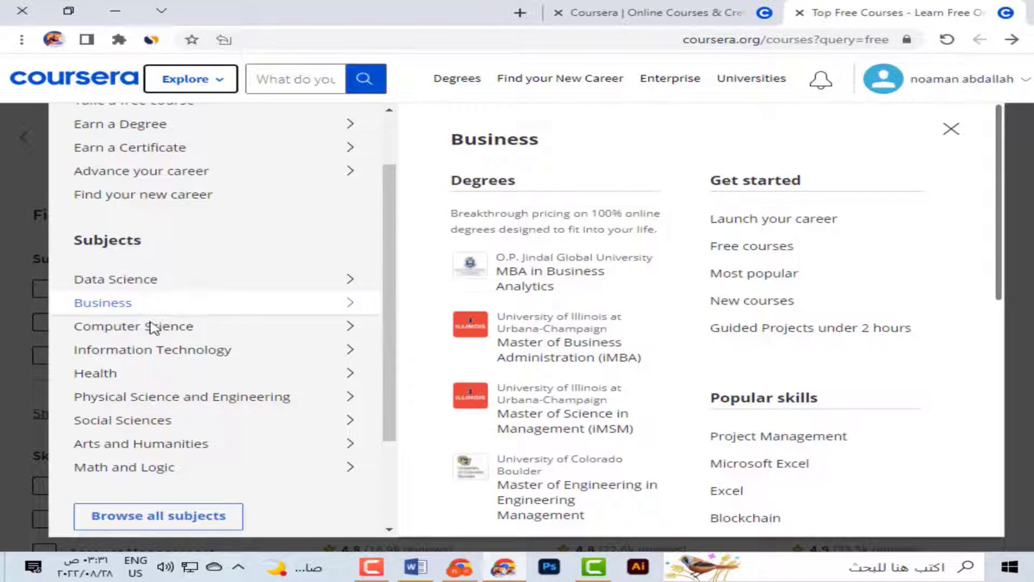
{"action": "mouse_move", "coordinate": [161, 334]}
{"action": "mouse_move", "coordinate": [160, 358]}
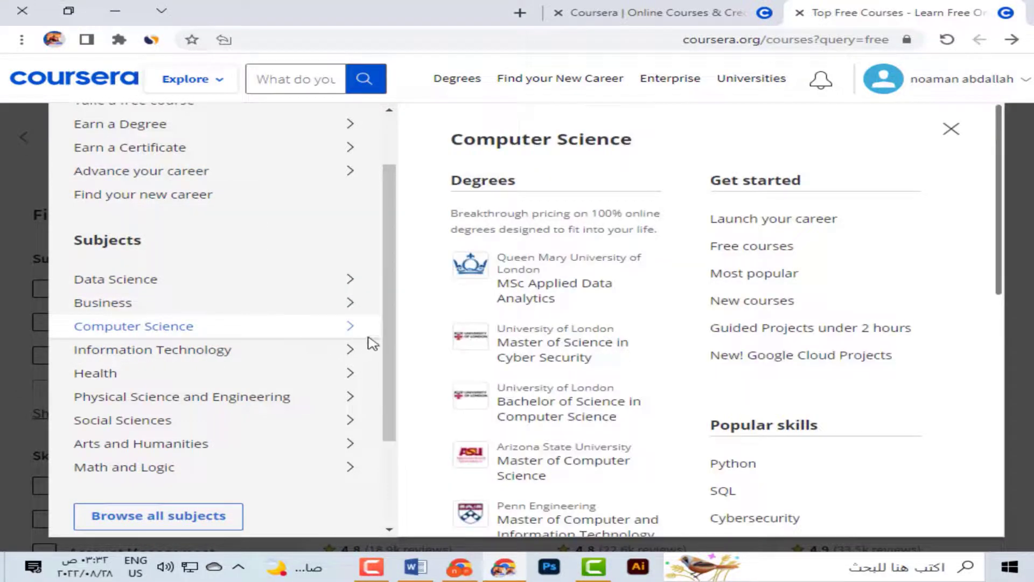
{"action": "scroll", "coordinate": [204, 157], "scroll_direction": "up", "scroll_amount": 2}
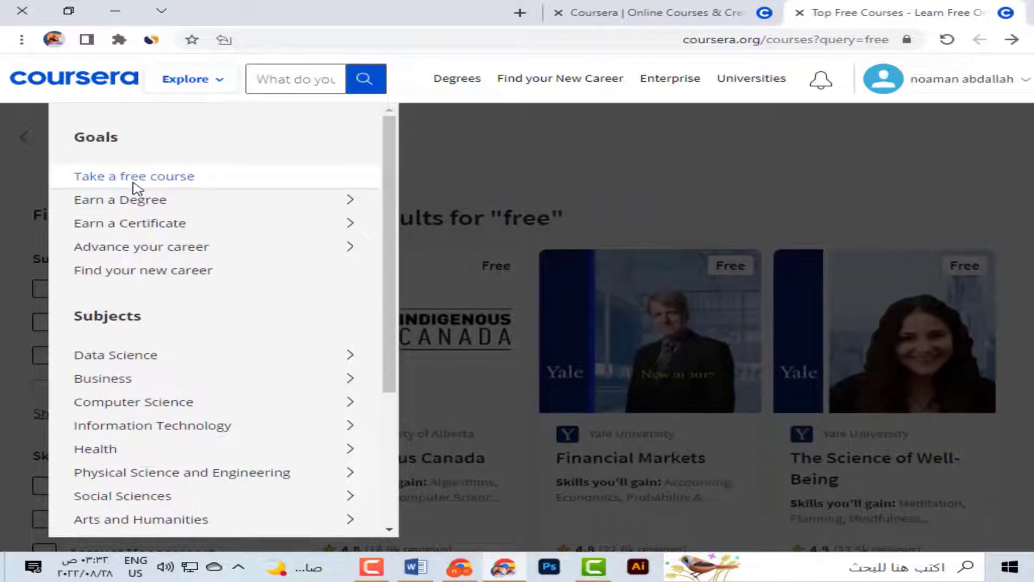
{"action": "left_click", "coordinate": [134, 182]}
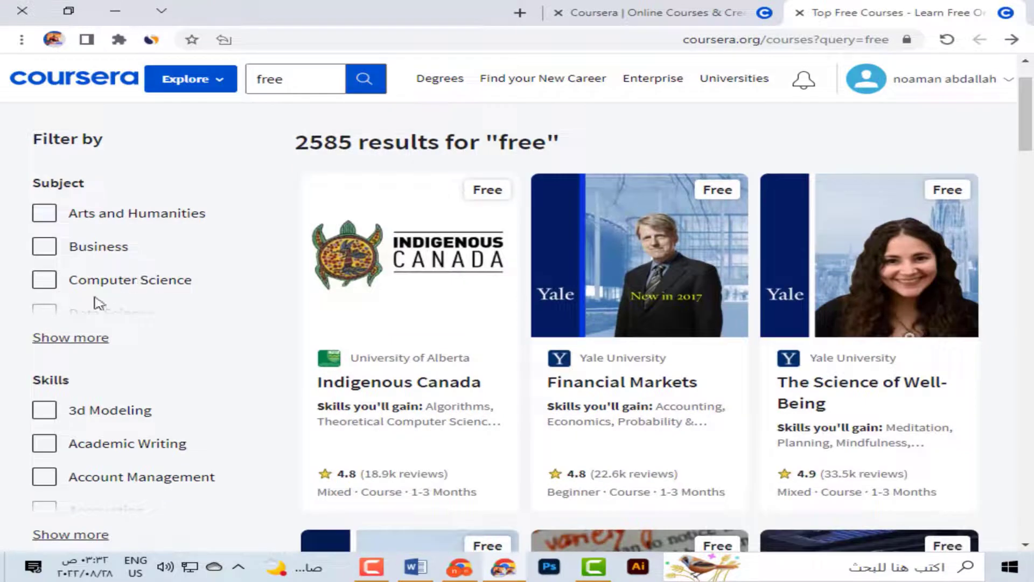
Review the complete Subject filter options of the free course listing twice and close them without selecting any.
{"action": "left_click", "coordinate": [100, 338]}
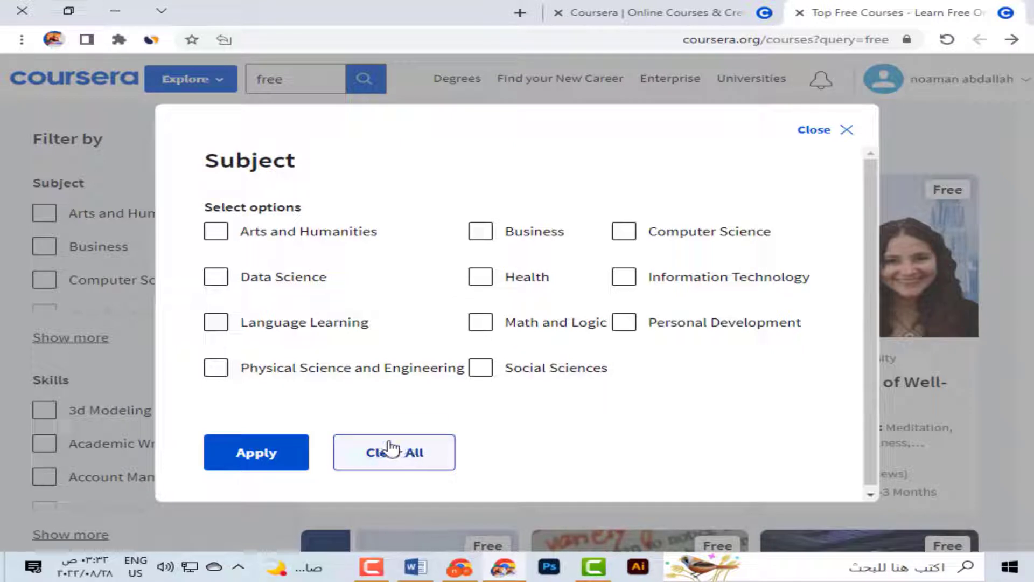
{"action": "left_click", "coordinate": [845, 130]}
{"action": "left_click", "coordinate": [80, 337]}
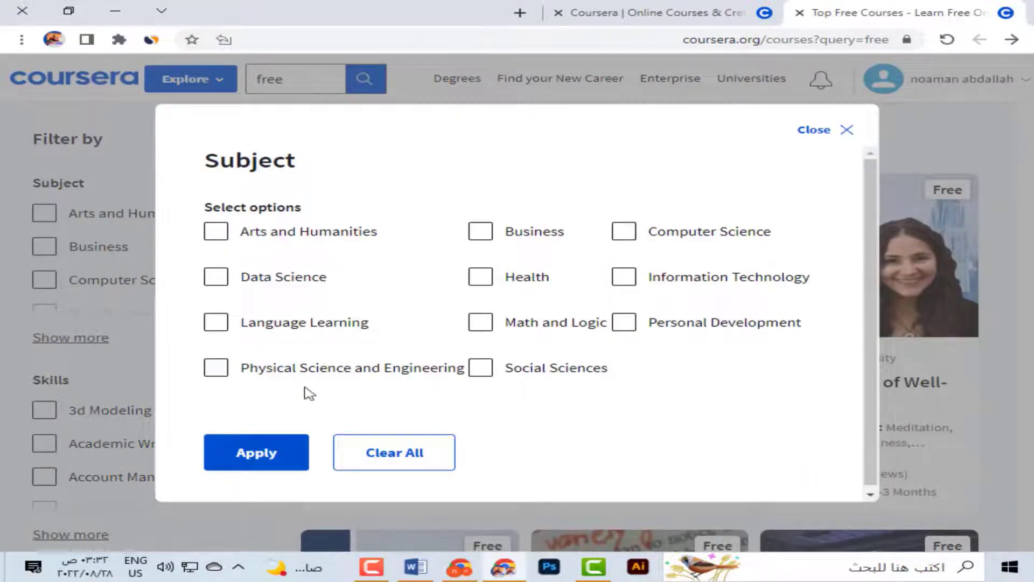
{"action": "left_click", "coordinate": [96, 328]}
Replace the "free" search with the suggested popular term "python".
{"action": "left_click", "coordinate": [316, 77]}
{"action": "key", "text": "BackSpace"}
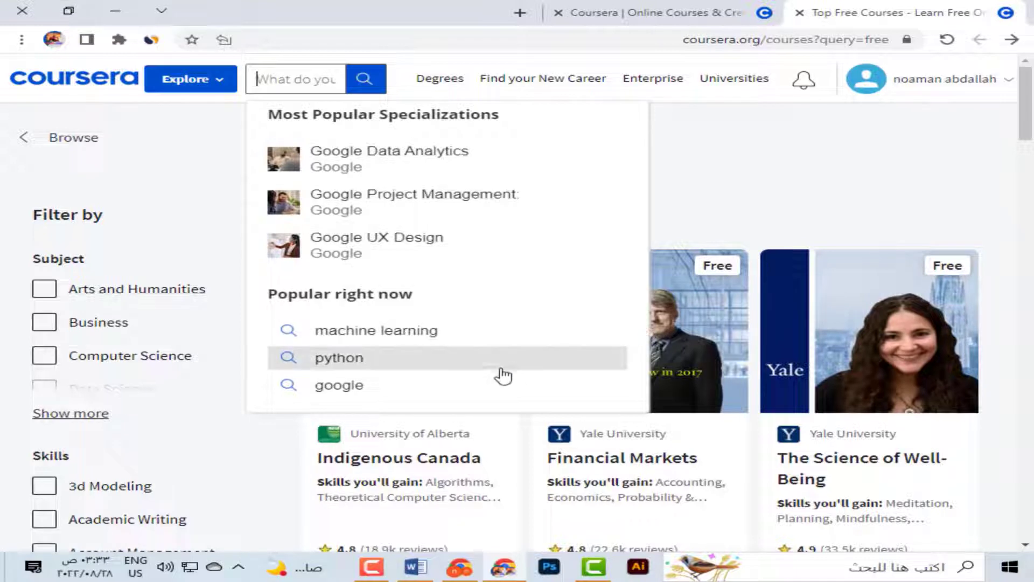
{"action": "left_click", "coordinate": [462, 369]}
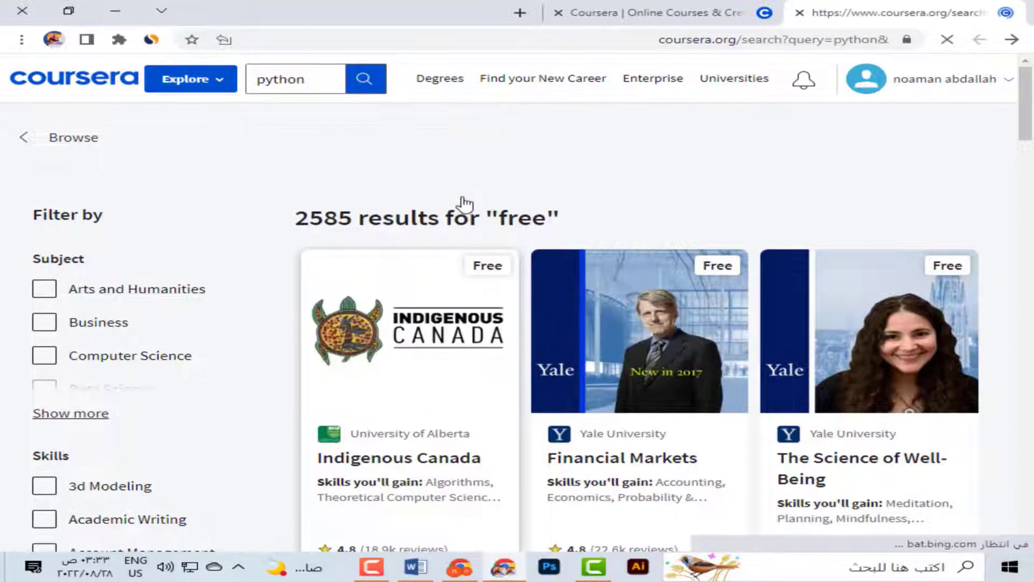
Search the course catalogue for "design" and look over the results and the Subject and Skills filters.
{"action": "double_click", "coordinate": [294, 75]}
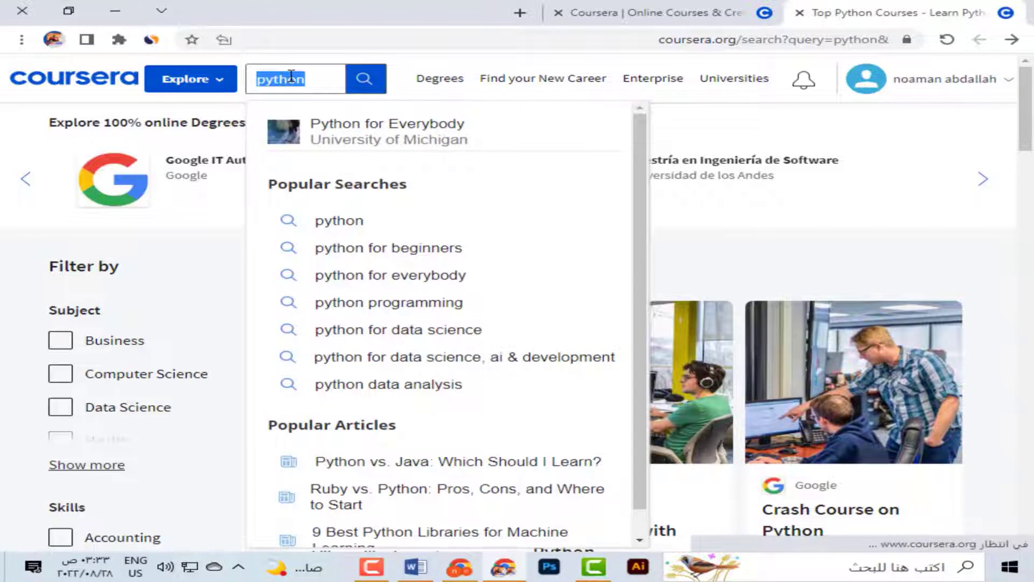
{"action": "key", "text": "BackSpace"}
{"action": "type", "text": "design"}
{"action": "key", "text": "Return"}
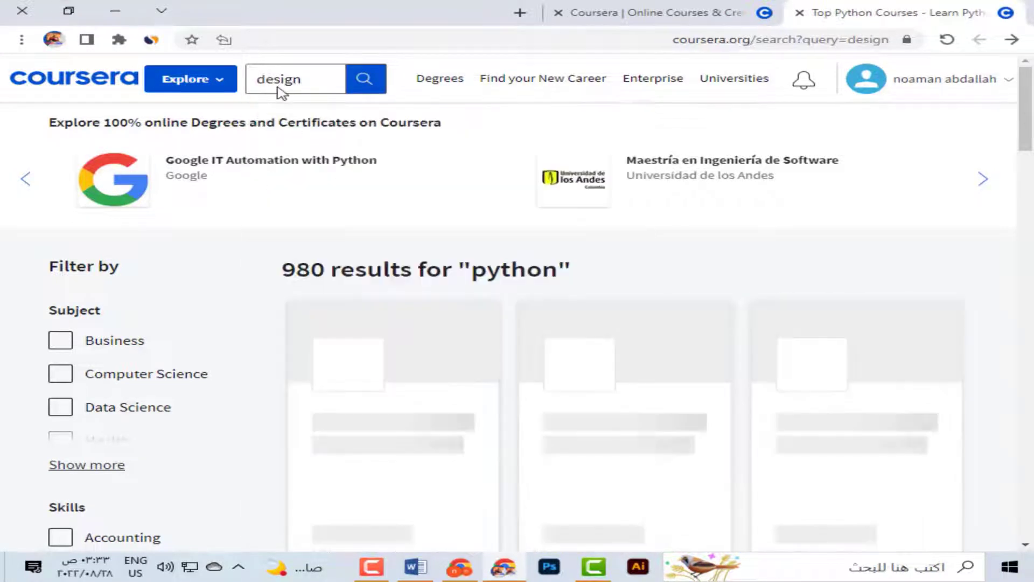
{"action": "scroll", "coordinate": [334, 205], "scroll_direction": "down", "scroll_amount": 1}
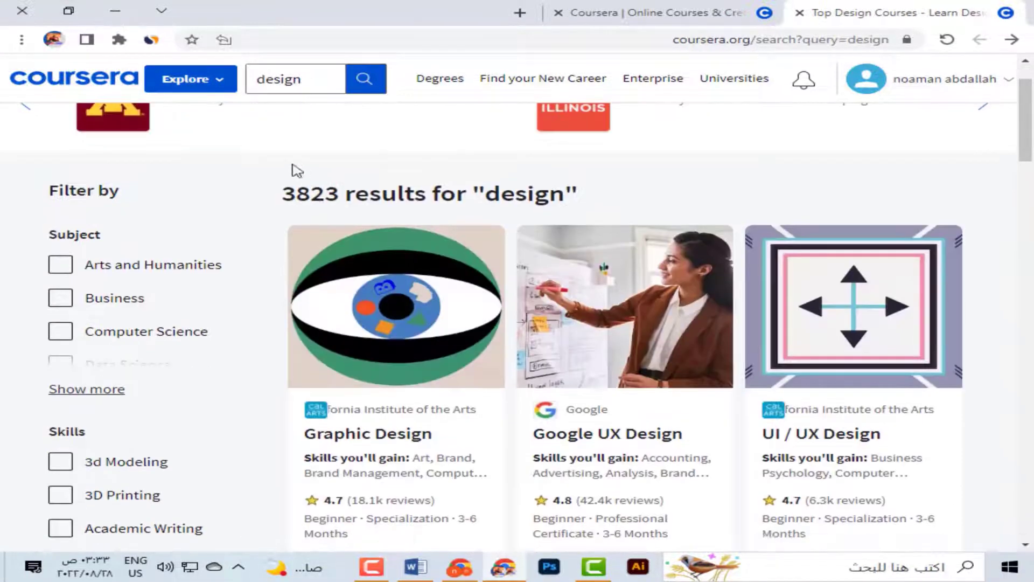
{"action": "scroll", "coordinate": [221, 296], "scroll_direction": "down", "scroll_amount": 4}
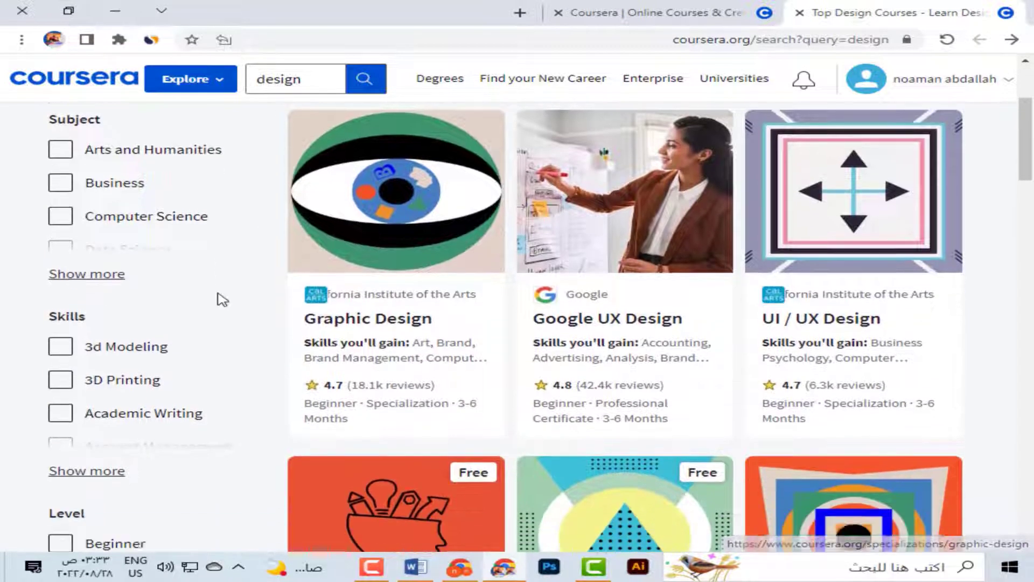
{"action": "scroll", "coordinate": [221, 299], "scroll_direction": "up", "scroll_amount": 4}
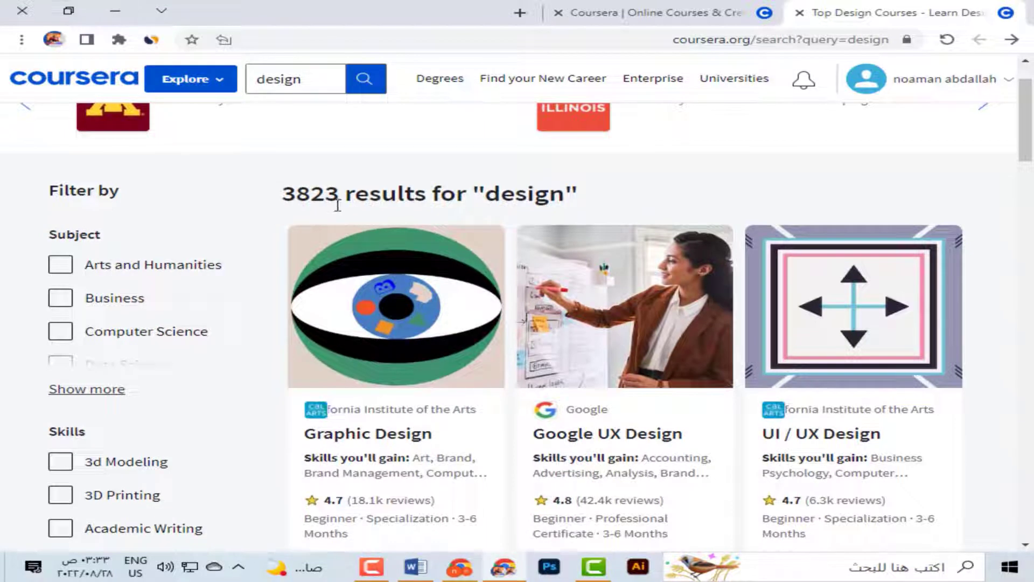
Filter the design results by Beginner level, and switch the Level filter to Intermediate only.
{"action": "scroll", "coordinate": [341, 205], "scroll_direction": "down", "scroll_amount": 4}
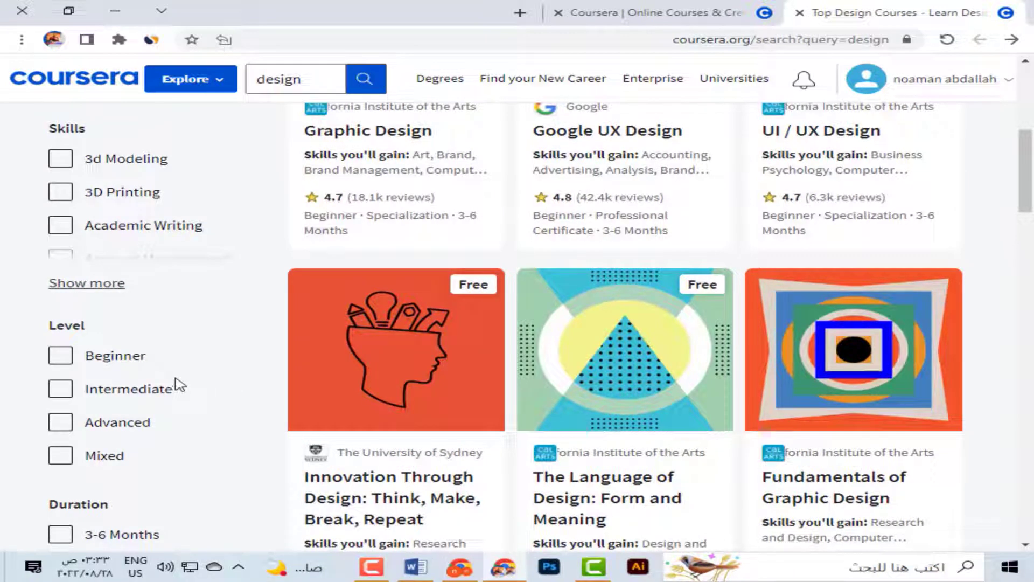
{"action": "left_click", "coordinate": [70, 364]}
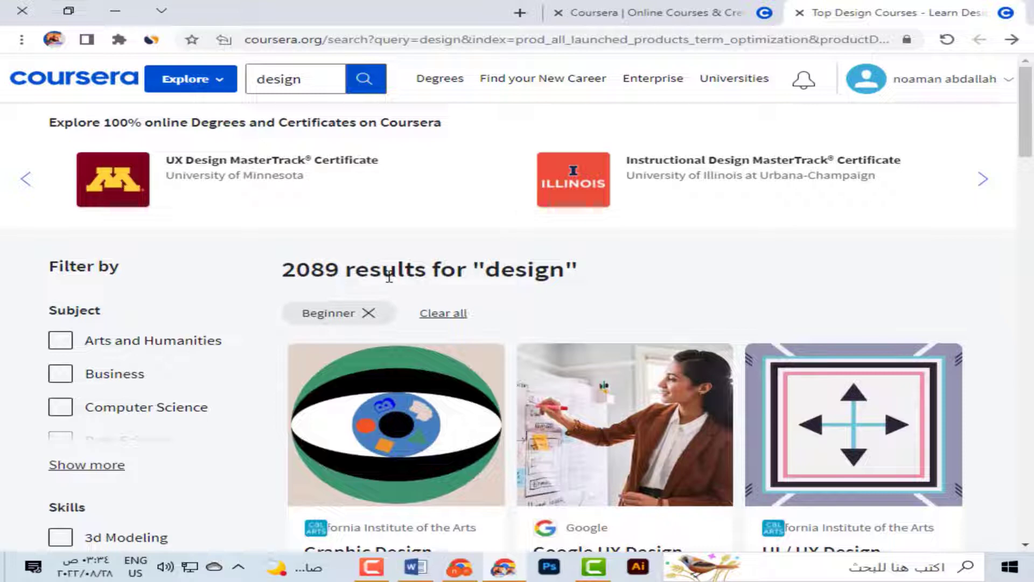
{"action": "scroll", "coordinate": [152, 307], "scroll_direction": "down", "scroll_amount": 5}
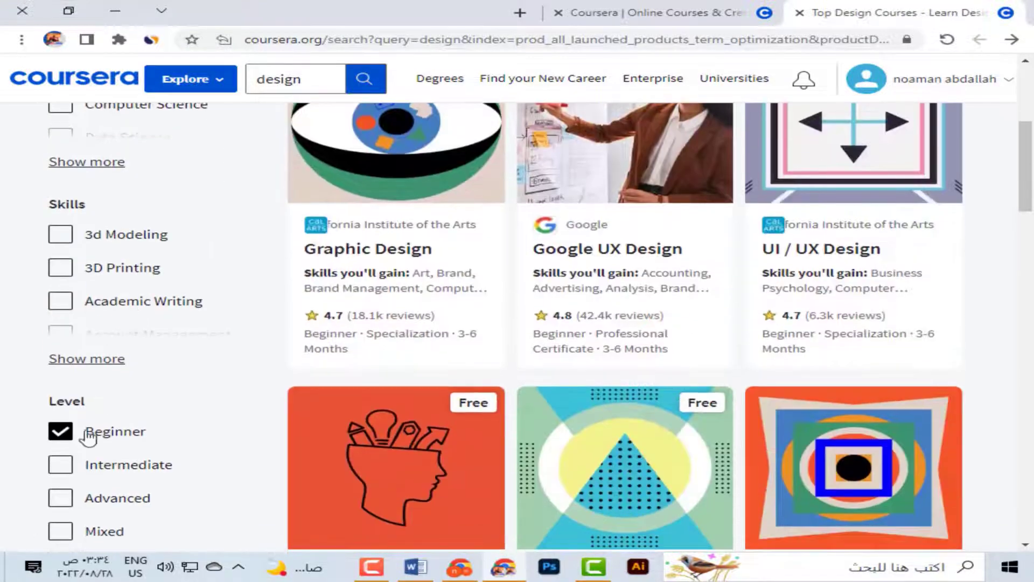
{"action": "left_click", "coordinate": [60, 432]}
{"action": "left_click", "coordinate": [60, 464]}
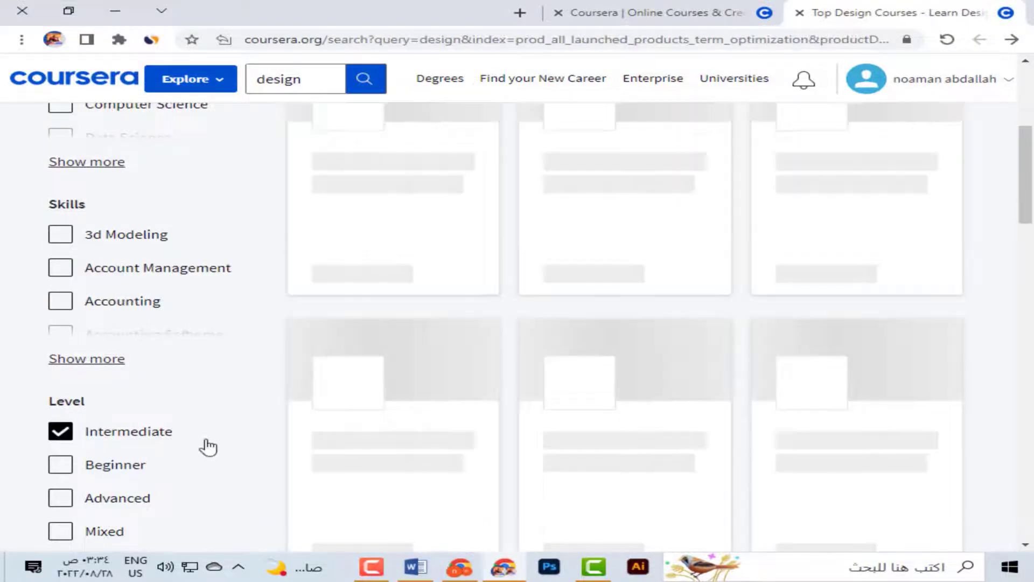
{"action": "scroll", "coordinate": [134, 454], "scroll_direction": "up", "scroll_amount": 1}
{"action": "scroll", "coordinate": [133, 454], "scroll_direction": "up", "scroll_amount": 1}
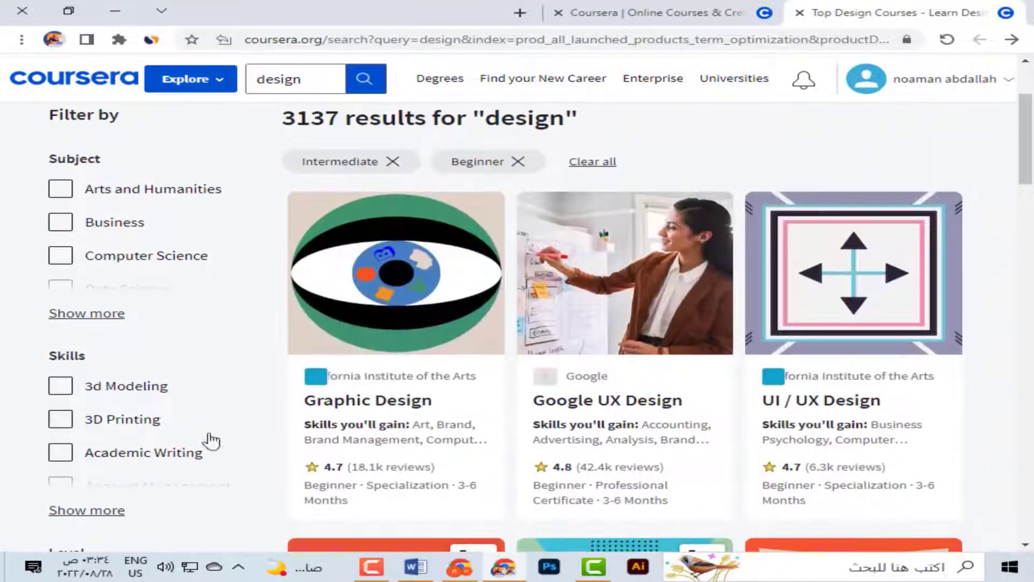
{"action": "left_click", "coordinate": [518, 161]}
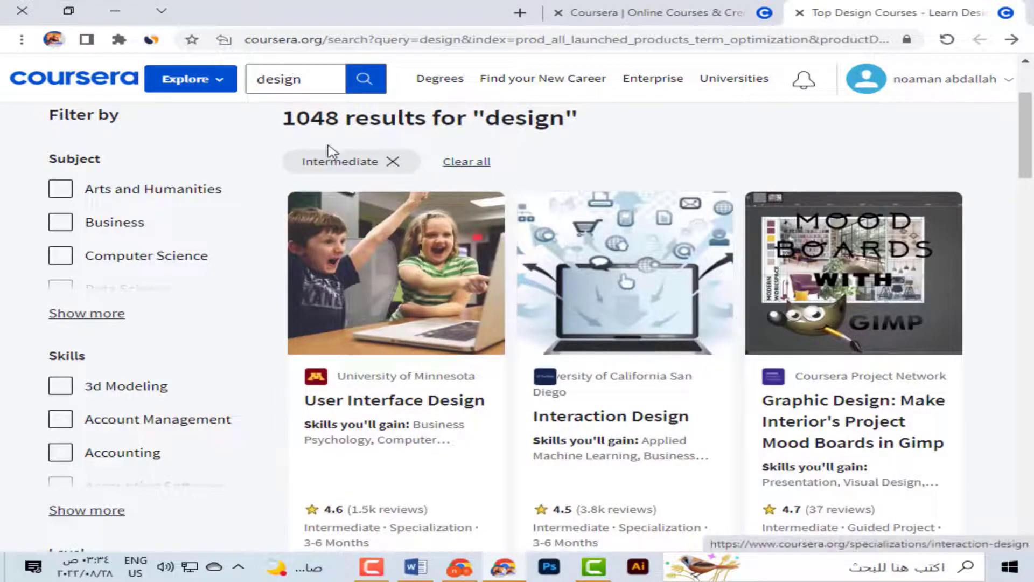
Look over the Intermediate-level design results and remove the Level filter from the search.
{"action": "scroll", "coordinate": [253, 135], "scroll_direction": "up", "scroll_amount": 1}
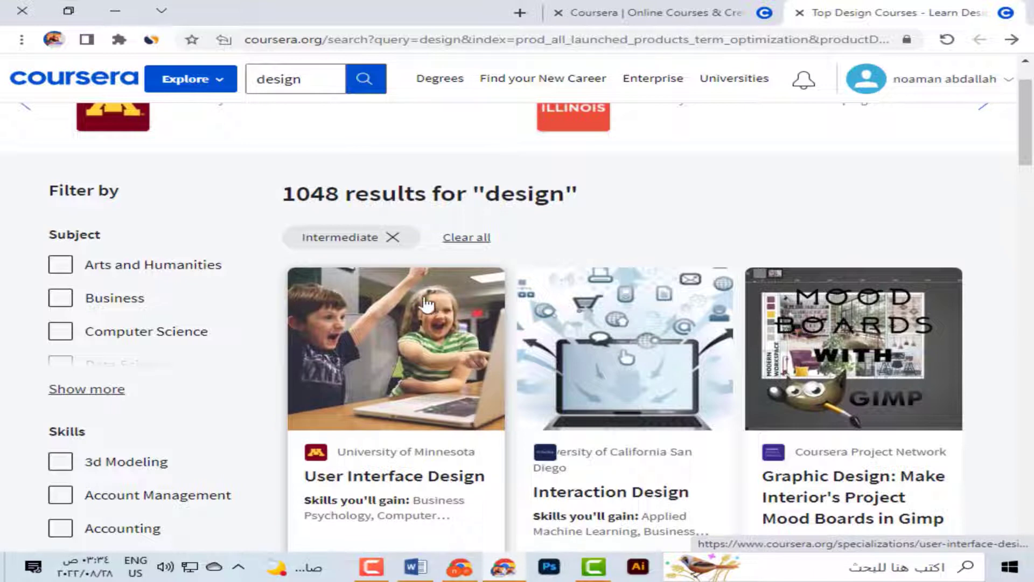
{"action": "scroll", "coordinate": [215, 302], "scroll_direction": "down", "scroll_amount": 8}
{"action": "scroll", "coordinate": [113, 288], "scroll_direction": "up", "scroll_amount": 2}
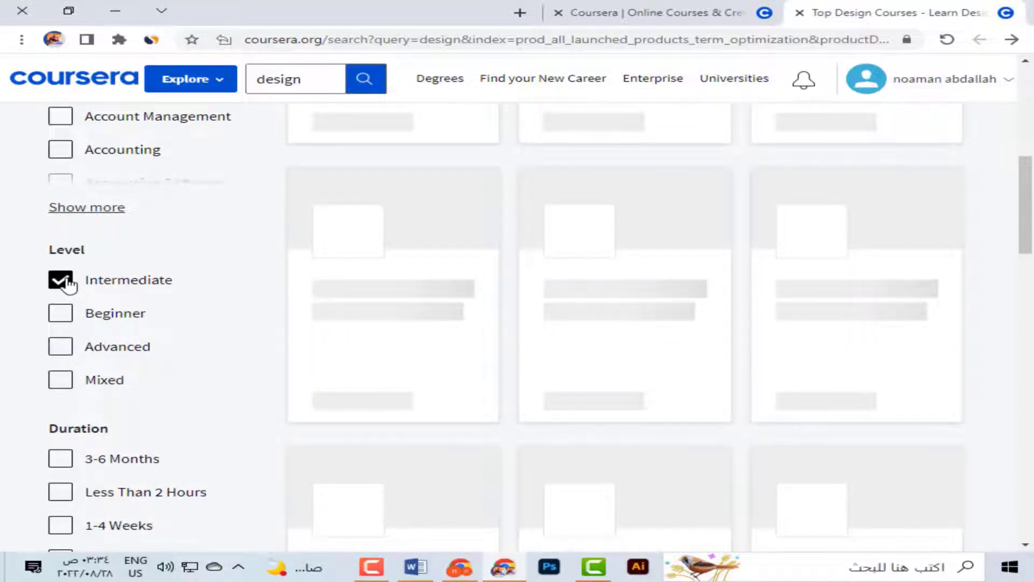
{"action": "left_click", "coordinate": [121, 351]}
{"action": "left_click", "coordinate": [374, 310]}
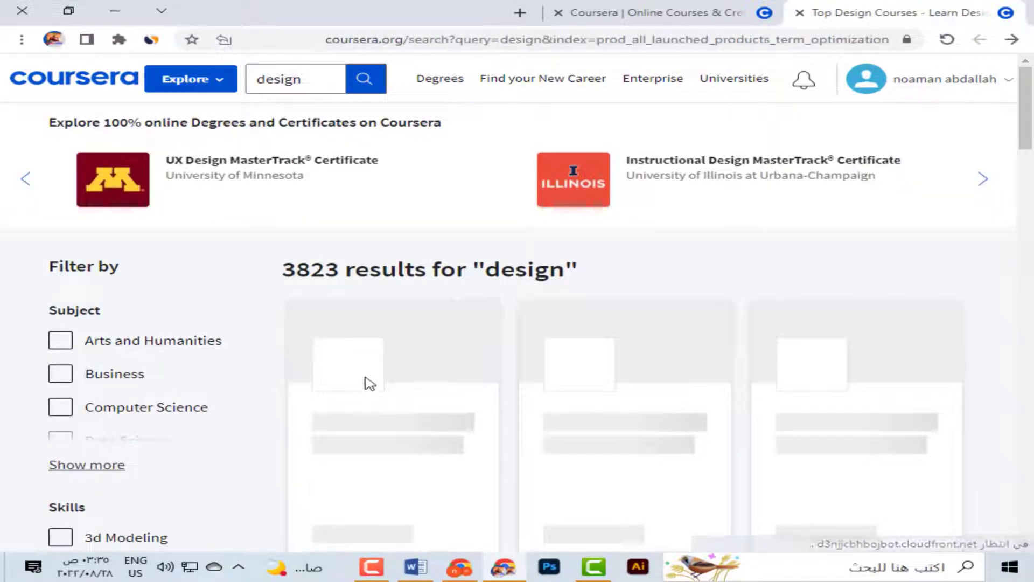
Filter the design results by Advanced level and look over the matching courses and remaining filter options.
{"action": "scroll", "coordinate": [253, 381], "scroll_direction": "down", "scroll_amount": 6}
{"action": "scroll", "coordinate": [251, 381], "scroll_direction": "down", "scroll_amount": 3}
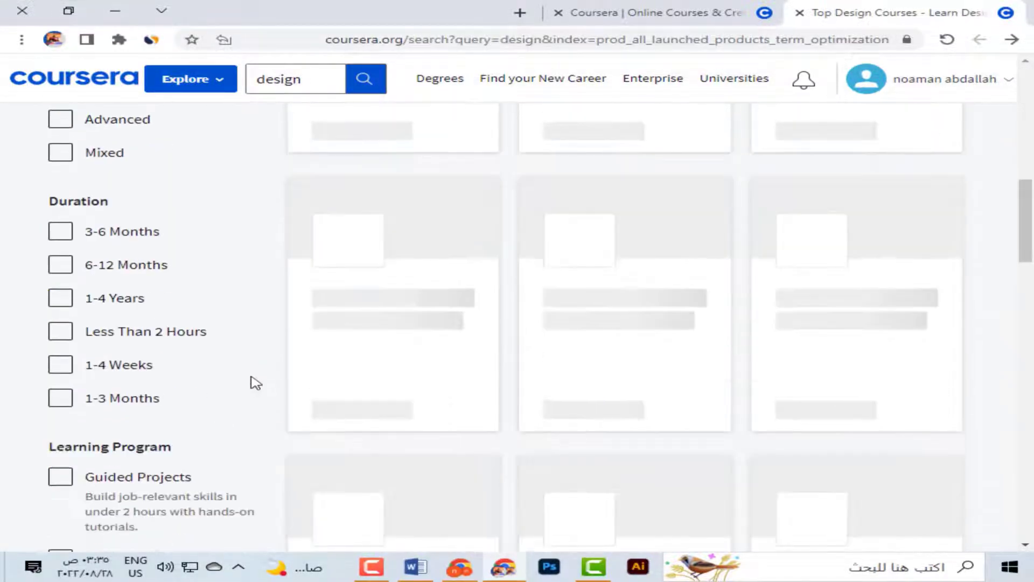
{"action": "scroll", "coordinate": [250, 381], "scroll_direction": "up", "scroll_amount": 10}
{"action": "scroll", "coordinate": [237, 382], "scroll_direction": "down", "scroll_amount": 3}
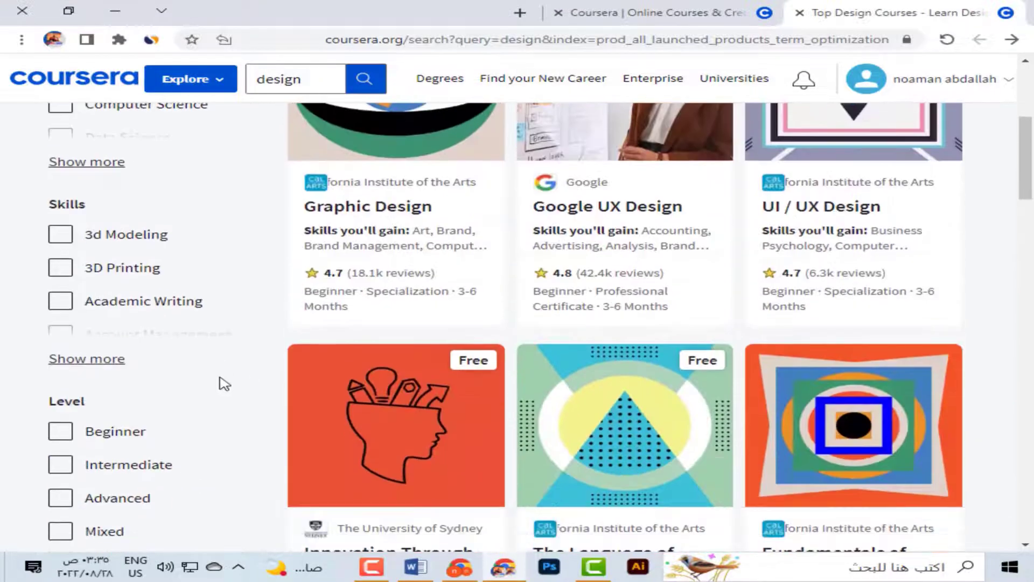
{"action": "left_click", "coordinate": [75, 499]}
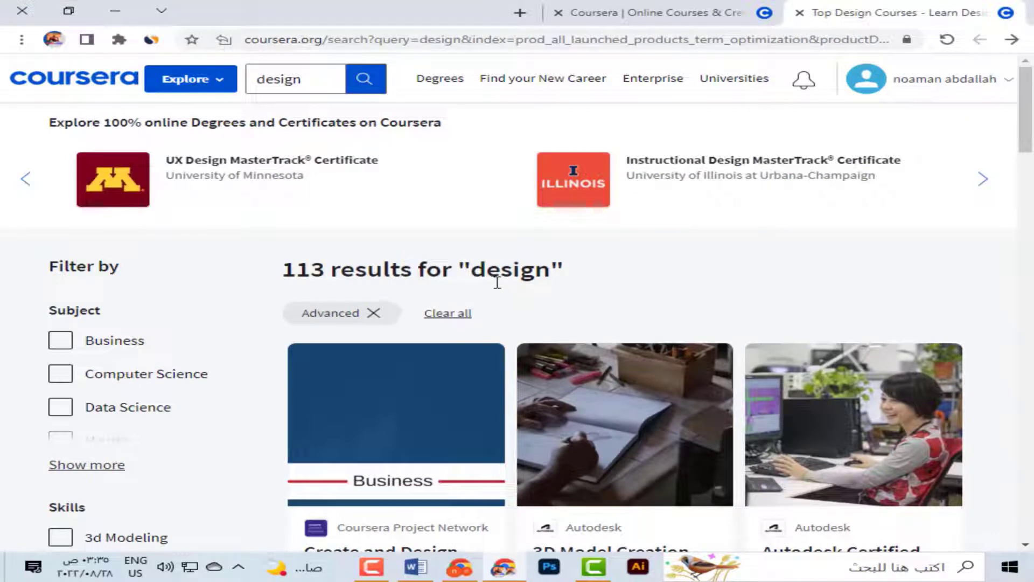
{"action": "scroll", "coordinate": [320, 299], "scroll_direction": "down", "scroll_amount": 1}
{"action": "scroll", "coordinate": [320, 300], "scroll_direction": "down", "scroll_amount": 8}
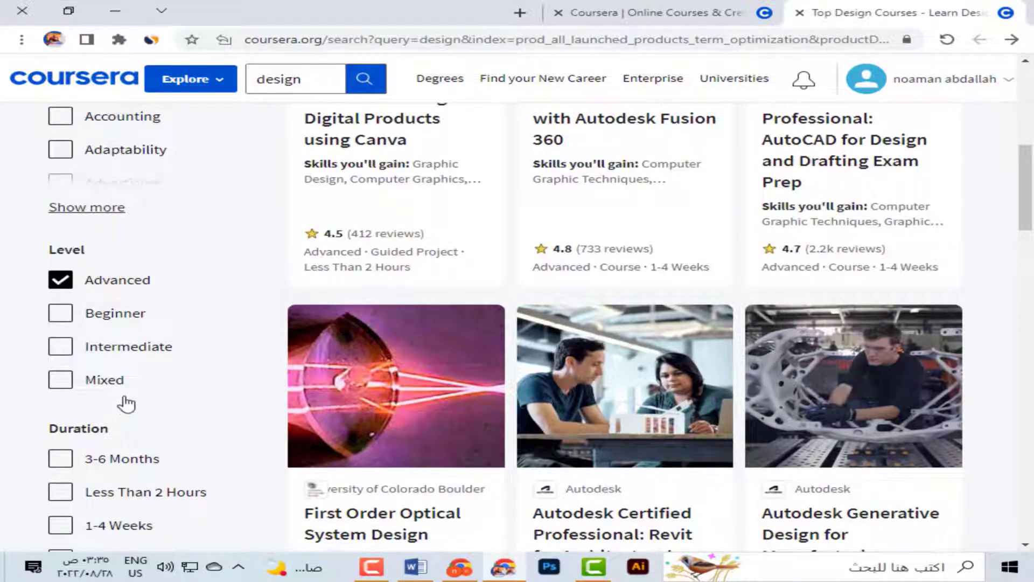
{"action": "scroll", "coordinate": [285, 399], "scroll_direction": "down", "scroll_amount": 1}
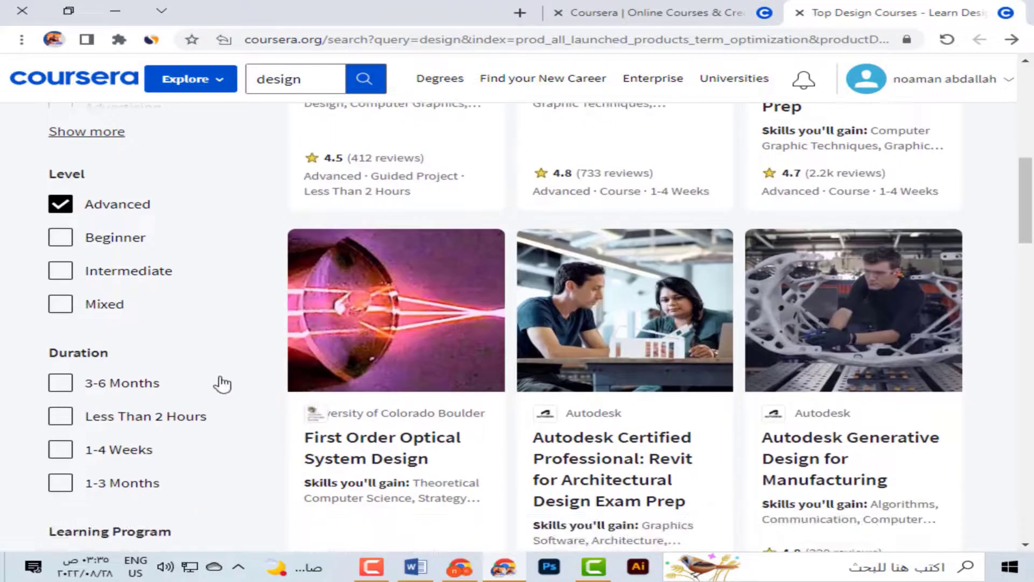
Remove the Advanced level filter and limit the design results to courses with a duration of 1-4 Weeks.
{"action": "key", "text": "alt+Left"}
{"action": "scroll", "coordinate": [100, 363], "scroll_direction": "down", "scroll_amount": 1}
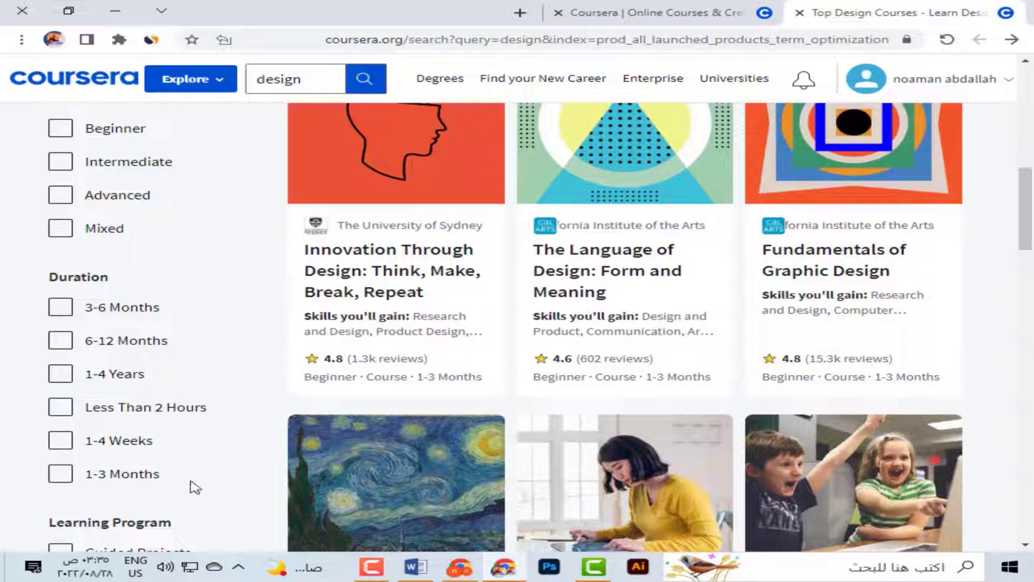
{"action": "left_click", "coordinate": [60, 442]}
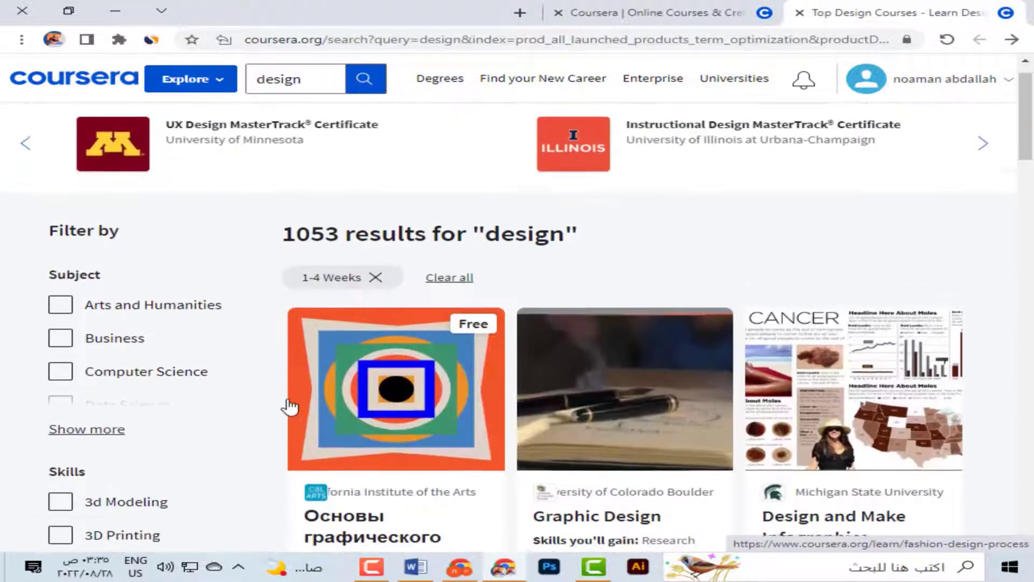
Examine the 1-4 Weeks design courses, including their providers, skills, ratings and levels.
{"action": "scroll", "coordinate": [344, 398], "scroll_direction": "down", "scroll_amount": 1}
{"action": "scroll", "coordinate": [482, 445], "scroll_direction": "down", "scroll_amount": 1}
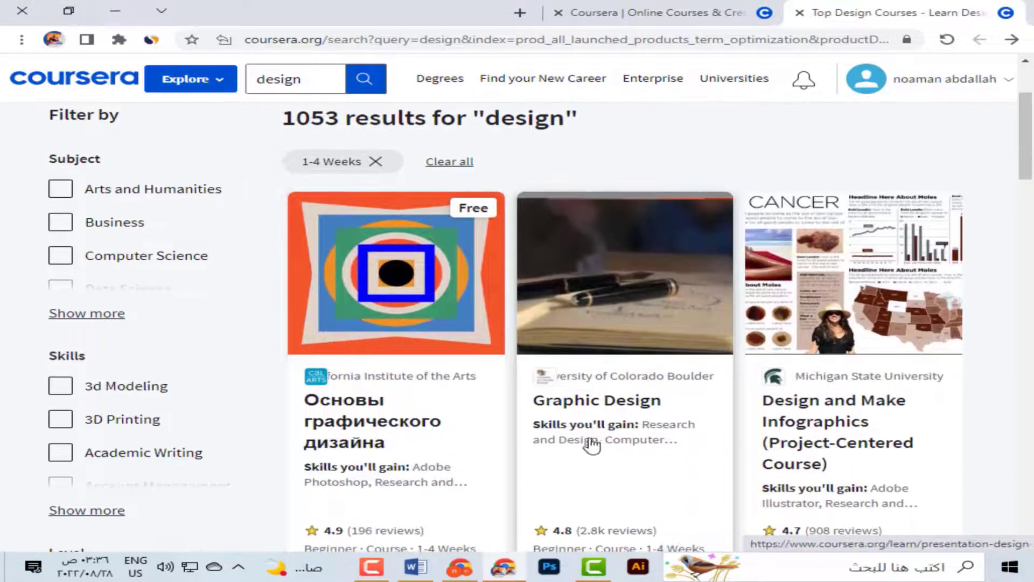
{"action": "scroll", "coordinate": [668, 377], "scroll_direction": "down", "scroll_amount": 1}
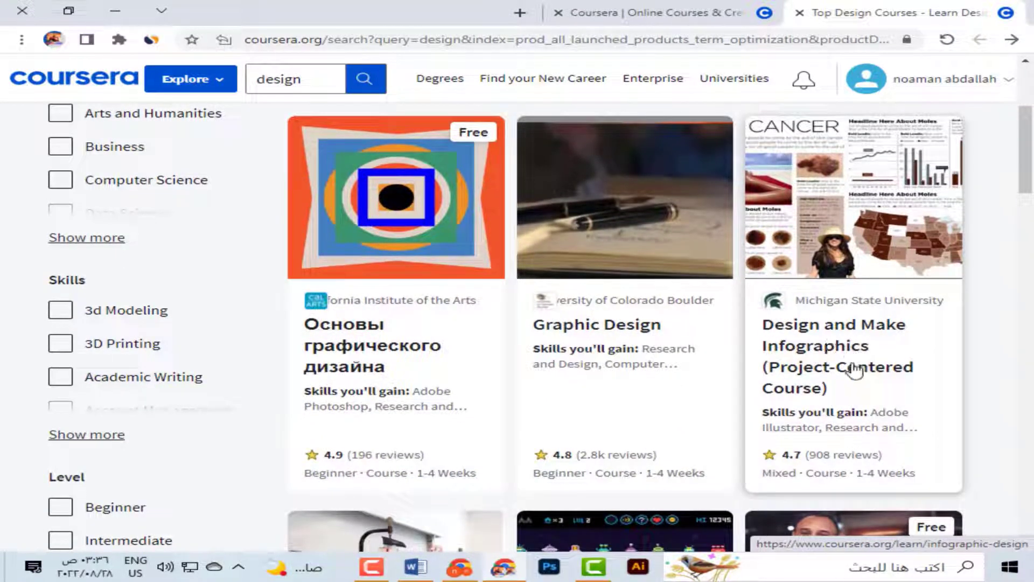
{"action": "scroll", "coordinate": [609, 396], "scroll_direction": "down", "scroll_amount": 4}
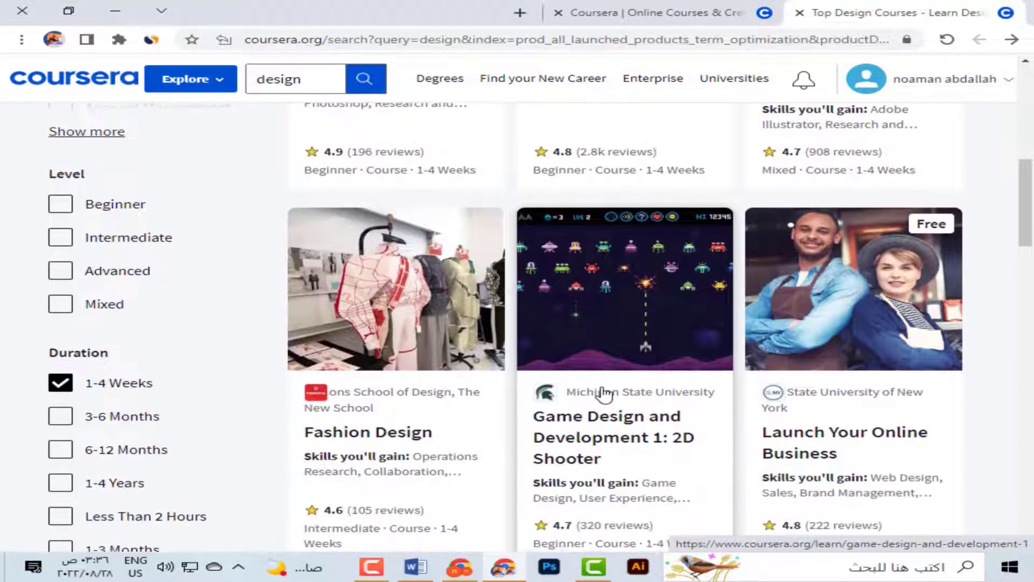
{"action": "scroll", "coordinate": [604, 395], "scroll_direction": "down", "scroll_amount": 4}
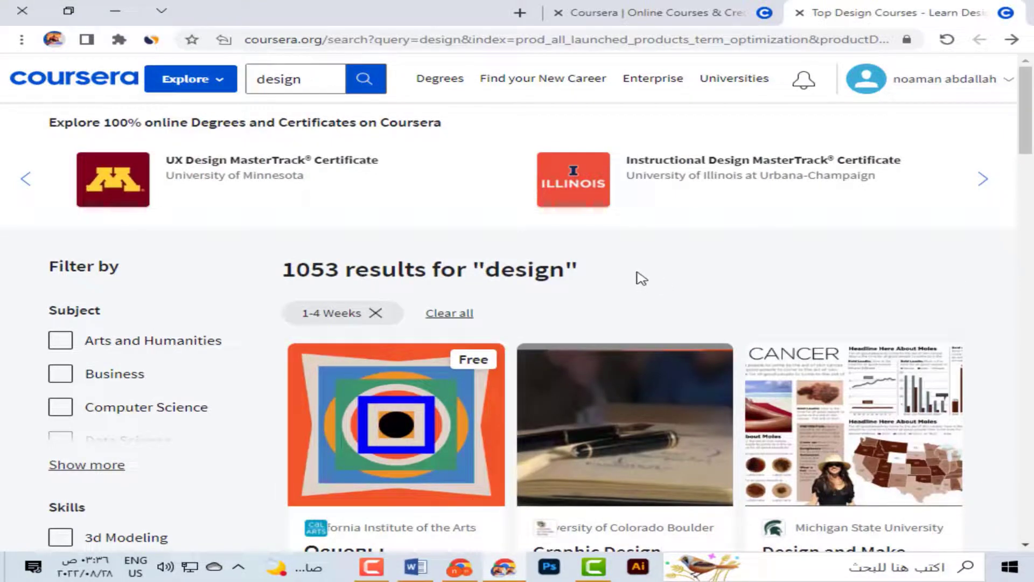
{"action": "scroll", "coordinate": [589, 276], "scroll_direction": "down", "scroll_amount": 10}
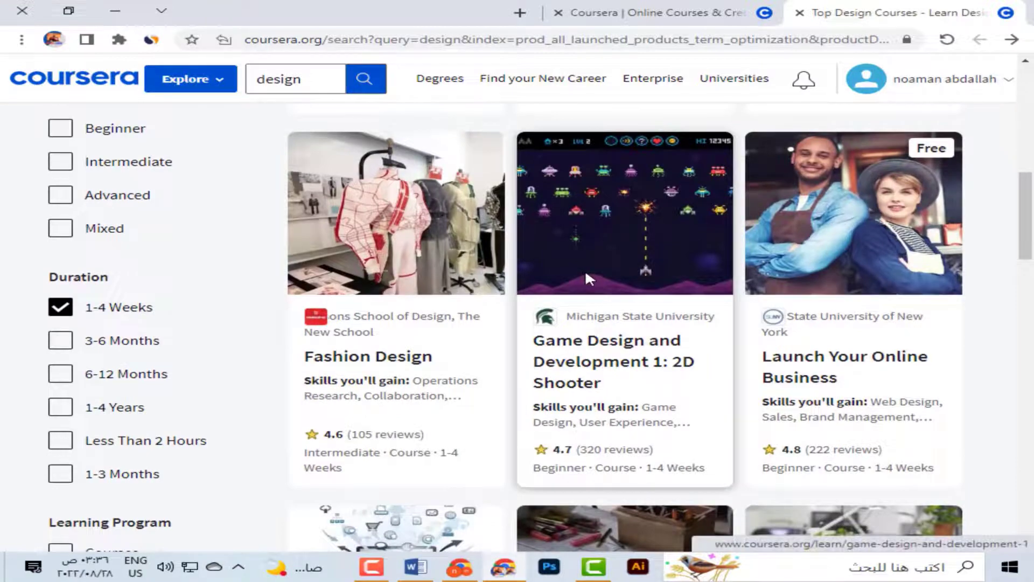
{"action": "scroll", "coordinate": [585, 274], "scroll_direction": "down", "scroll_amount": 3}
{"action": "scroll", "coordinate": [587, 278], "scroll_direction": "up", "scroll_amount": 14}
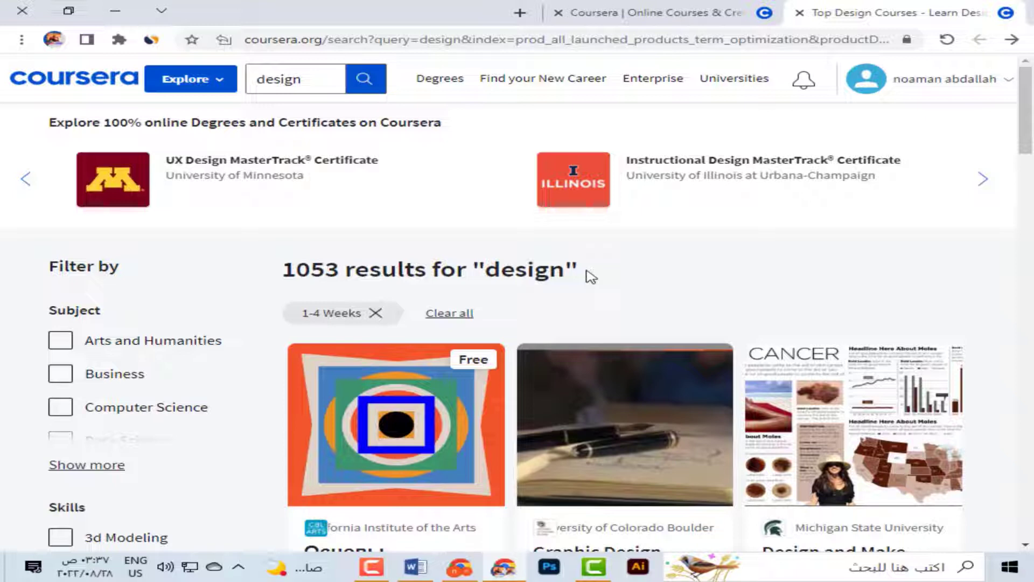
{"action": "scroll", "coordinate": [587, 253], "scroll_direction": "down", "scroll_amount": 4}
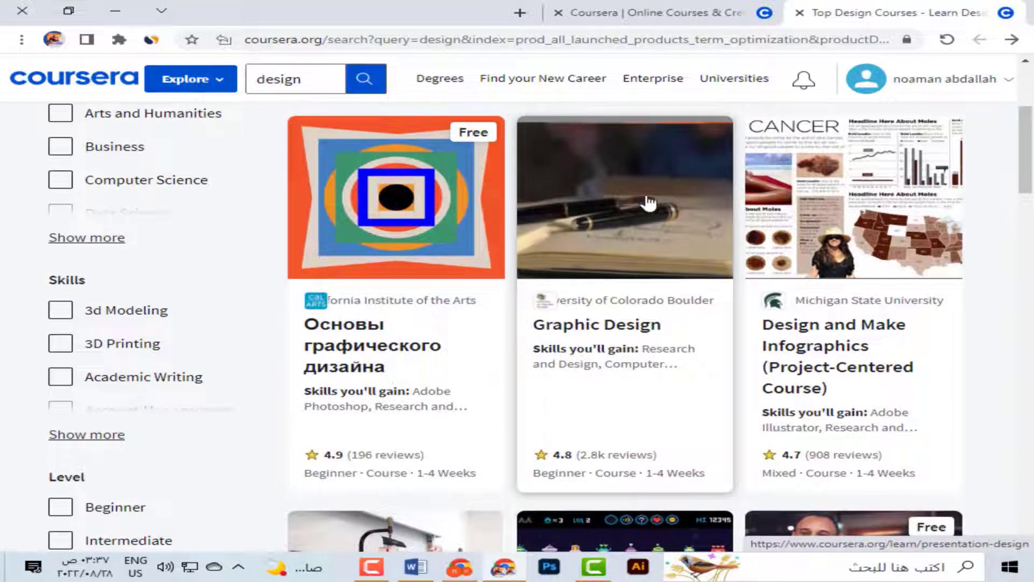
Open the University of Colorado Boulder's Graphic Design course and proceed with its 7-day free trial to the checkout.
{"action": "left_click", "coordinate": [662, 227]}
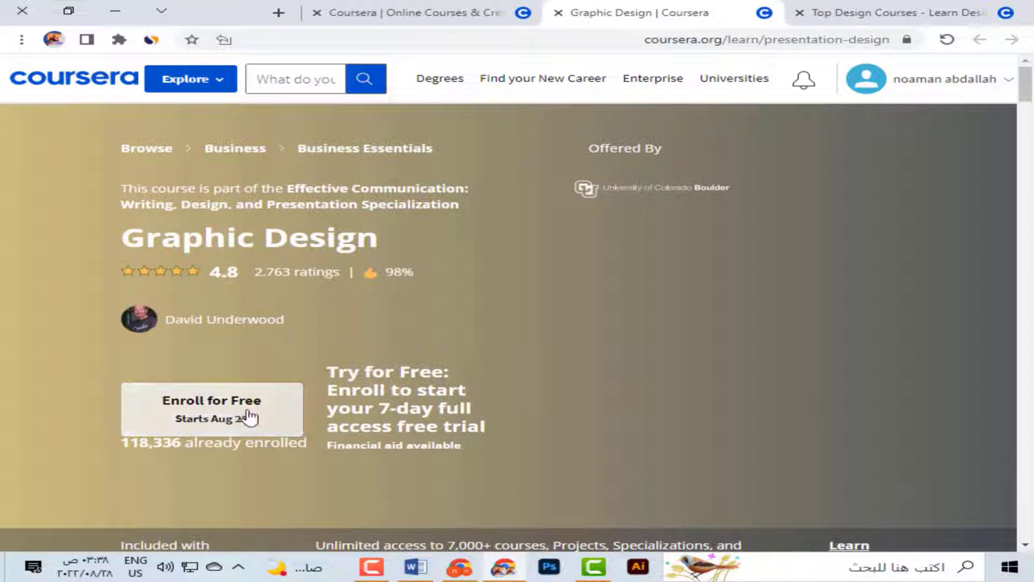
{"action": "left_click", "coordinate": [287, 431]}
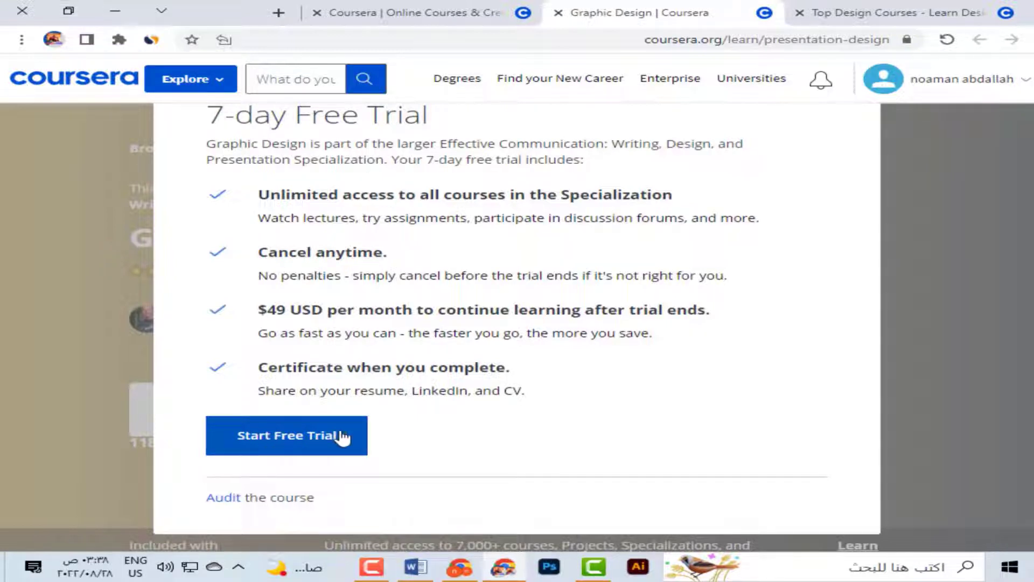
{"action": "left_click", "coordinate": [323, 437]}
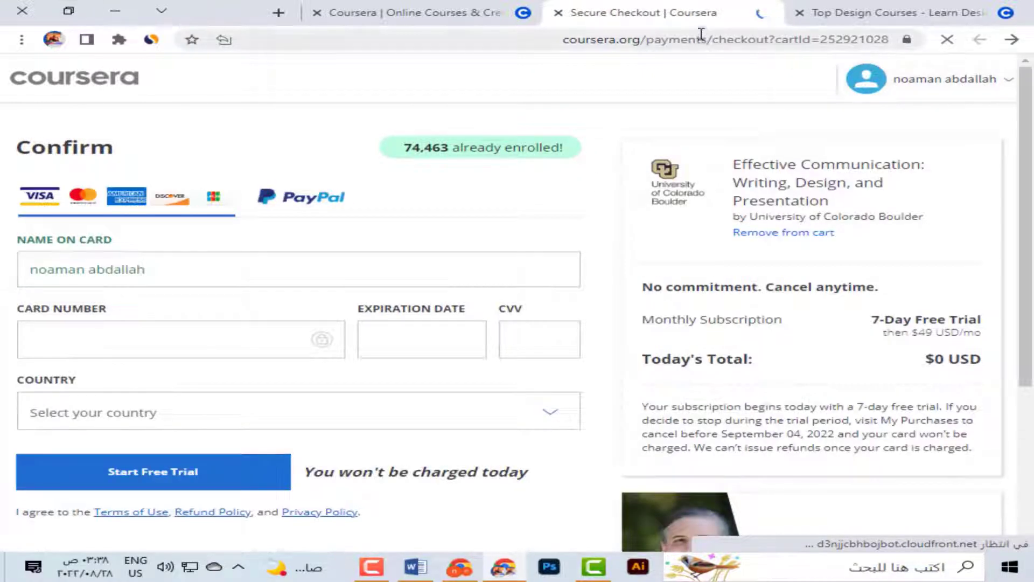
Leave the checkout for the Graphic Design course page and enroll by auditing the course instead of starting the trial.
{"action": "left_click", "coordinate": [1010, 41]}
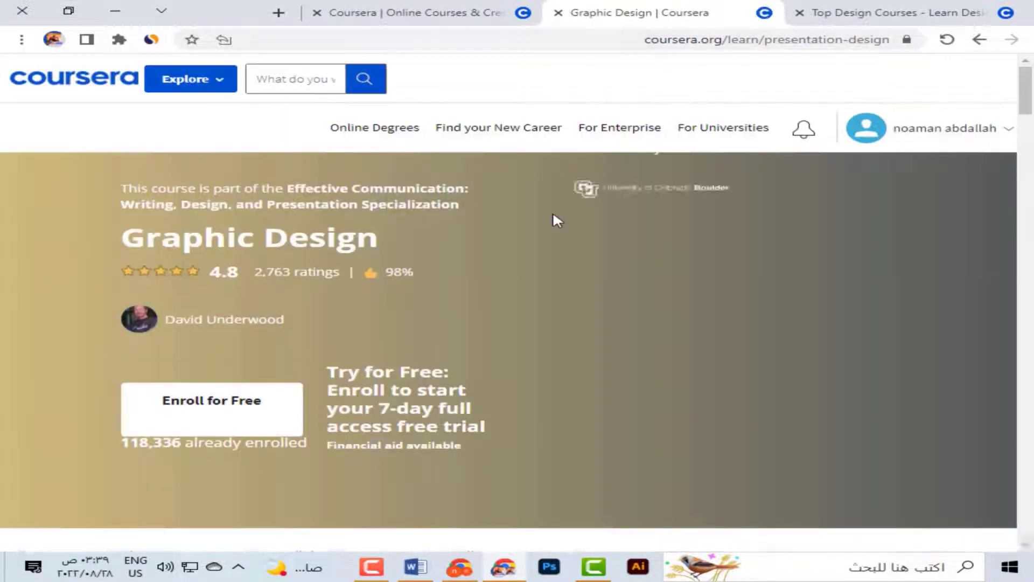
{"action": "scroll", "coordinate": [553, 211], "scroll_direction": "down", "scroll_amount": 1}
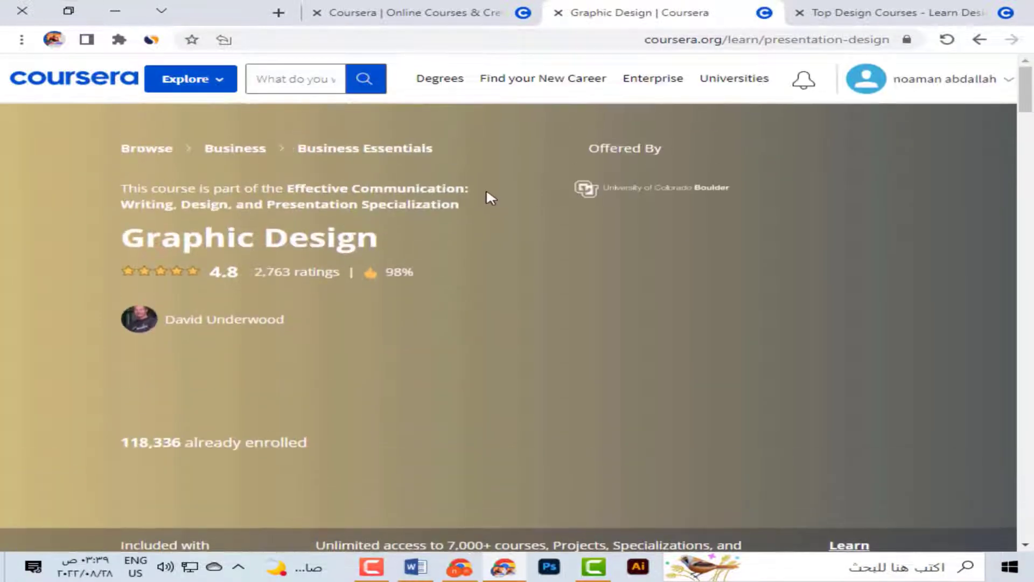
{"action": "scroll", "coordinate": [518, 200], "scroll_direction": "down", "scroll_amount": 4}
{"action": "scroll", "coordinate": [689, 248], "scroll_direction": "up", "scroll_amount": 1}
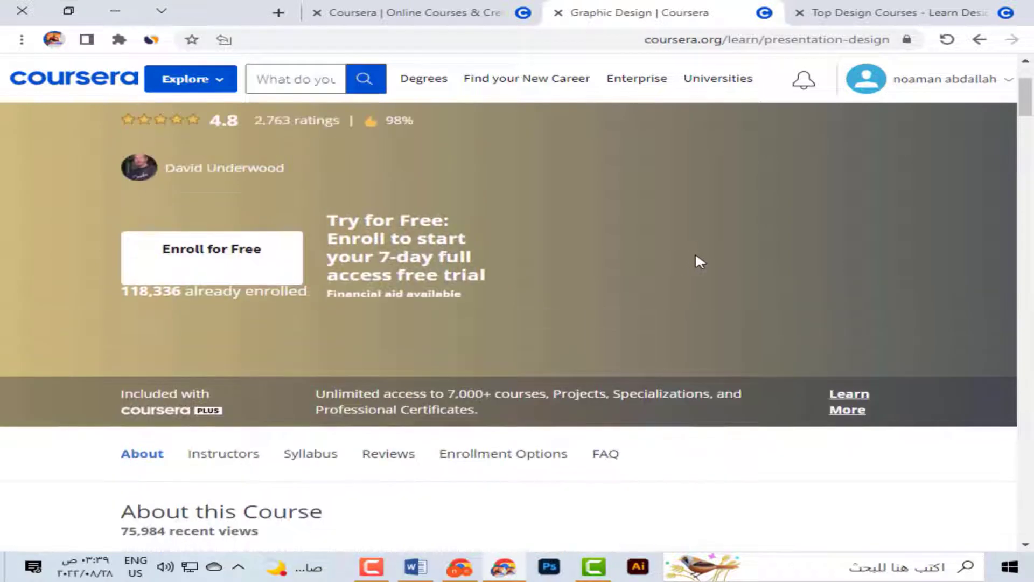
{"action": "left_click", "coordinate": [244, 267]}
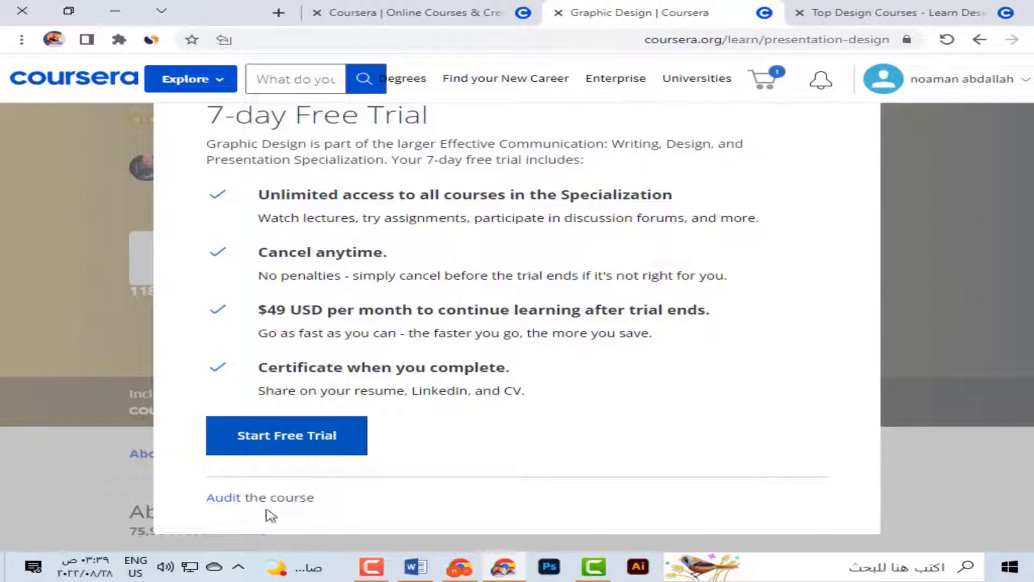
{"action": "left_click", "coordinate": [235, 502]}
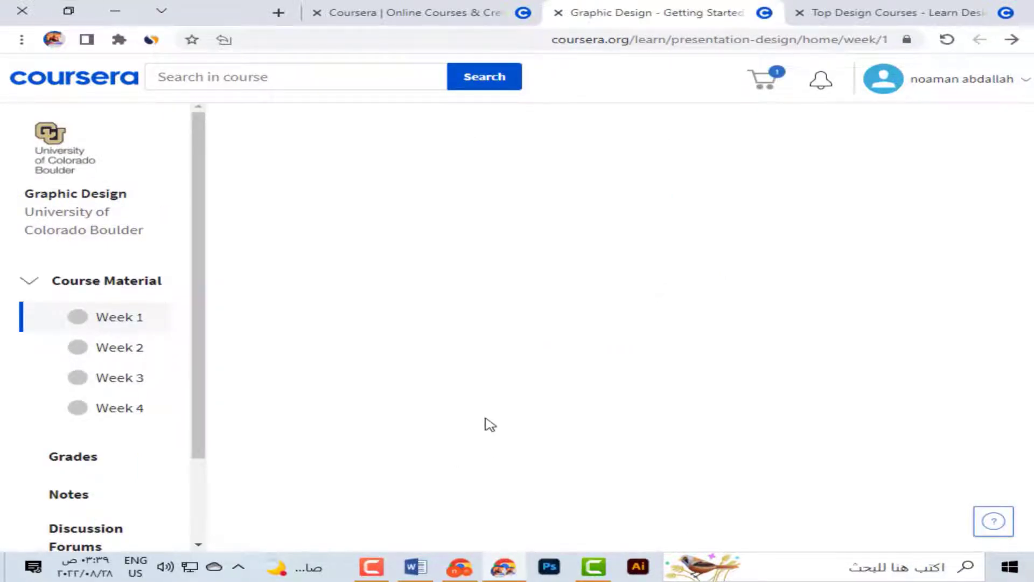
Look over the Week 1 course material and open the video "(Optional) Introduction to the Specialization (For New Learners)".
{"action": "left_click", "coordinate": [348, 246]}
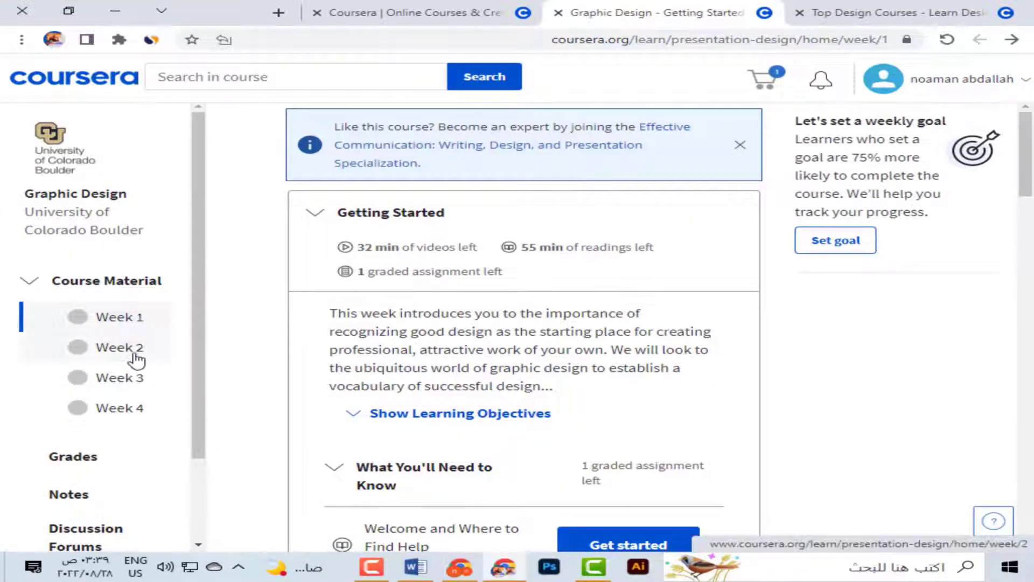
{"action": "scroll", "coordinate": [383, 418], "scroll_direction": "down", "scroll_amount": 2}
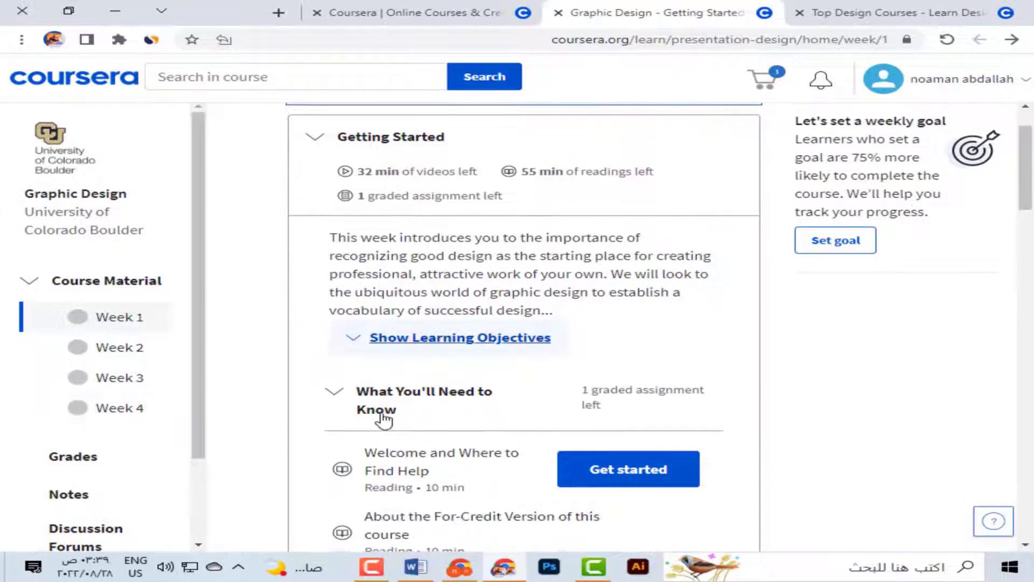
{"action": "scroll", "coordinate": [381, 415], "scroll_direction": "up", "scroll_amount": 2}
{"action": "scroll", "coordinate": [383, 415], "scroll_direction": "down", "scroll_amount": 3}
{"action": "scroll", "coordinate": [386, 417], "scroll_direction": "up", "scroll_amount": 1}
{"action": "scroll", "coordinate": [383, 415], "scroll_direction": "up", "scroll_amount": 1}
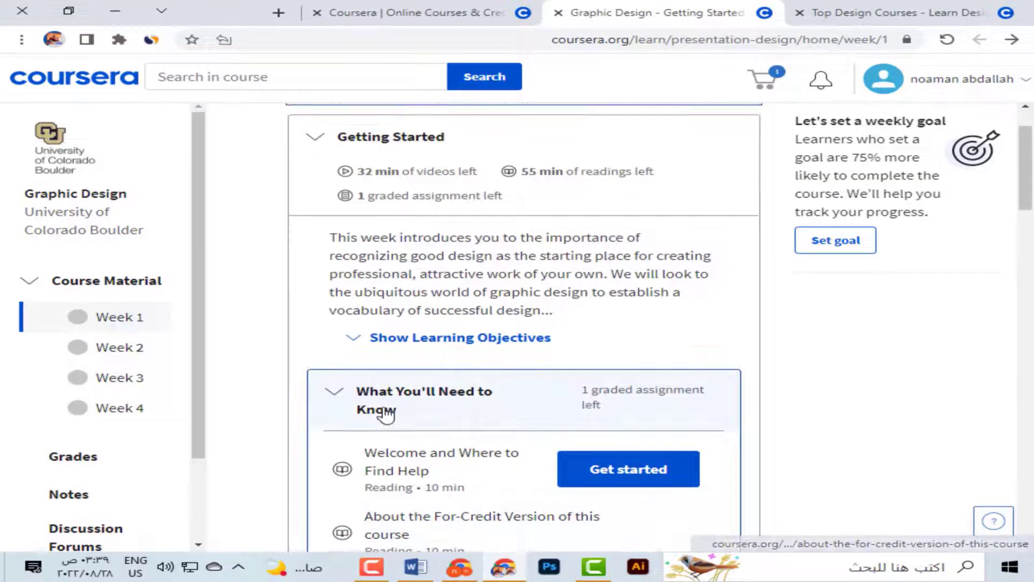
{"action": "scroll", "coordinate": [383, 415], "scroll_direction": "down", "scroll_amount": 3}
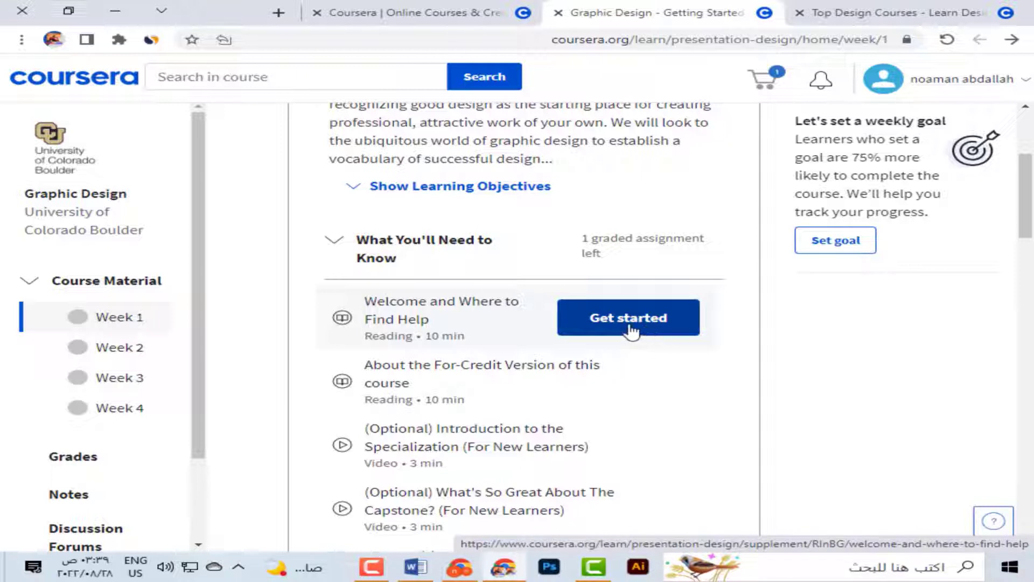
{"action": "scroll", "coordinate": [500, 355], "scroll_direction": "down", "scroll_amount": 1}
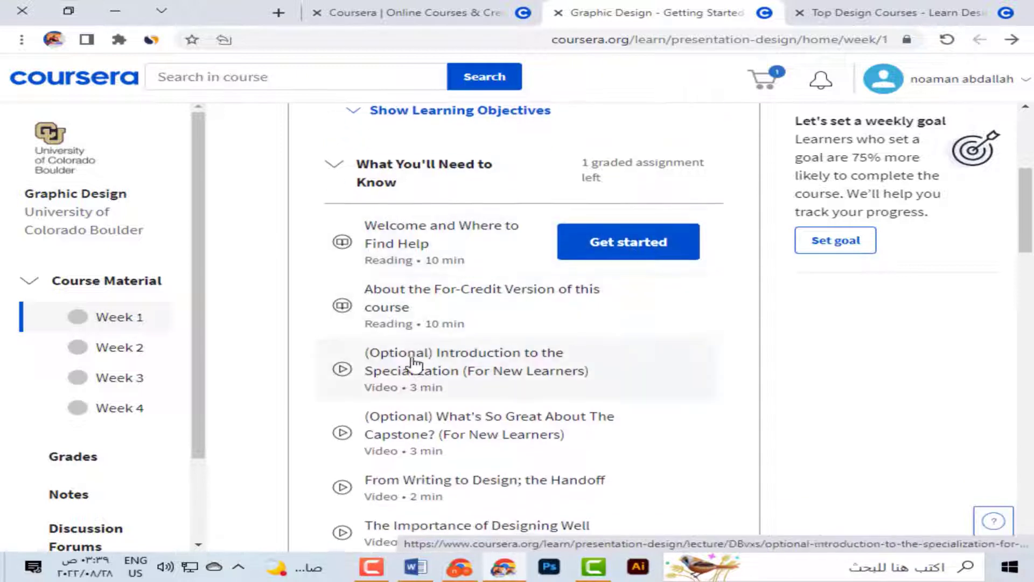
{"action": "left_click", "coordinate": [413, 371]}
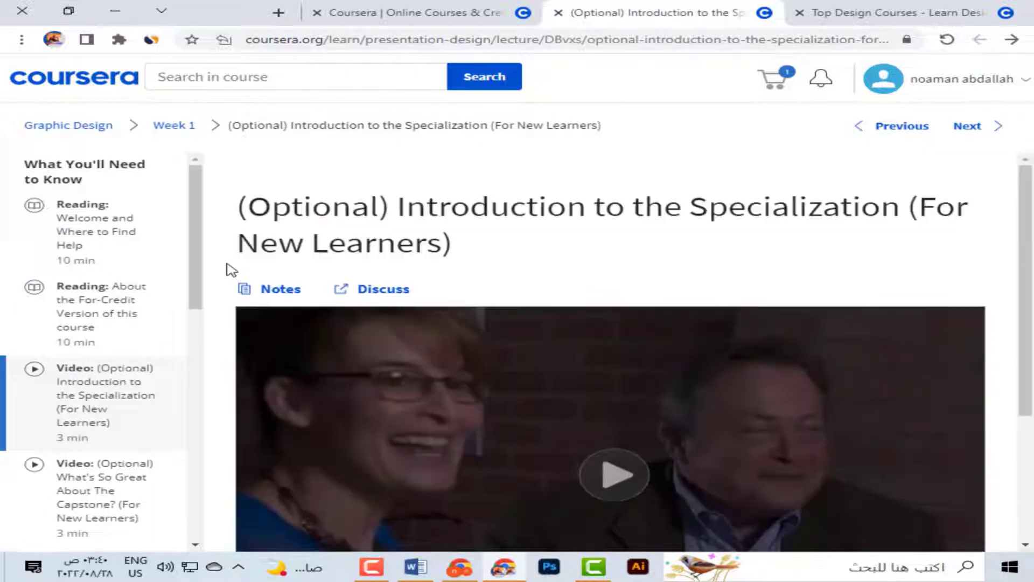
Turn on Arabic subtitles for the introduction video, play its opening seconds and pause it.
{"action": "scroll", "coordinate": [232, 270], "scroll_direction": "down", "scroll_amount": 2}
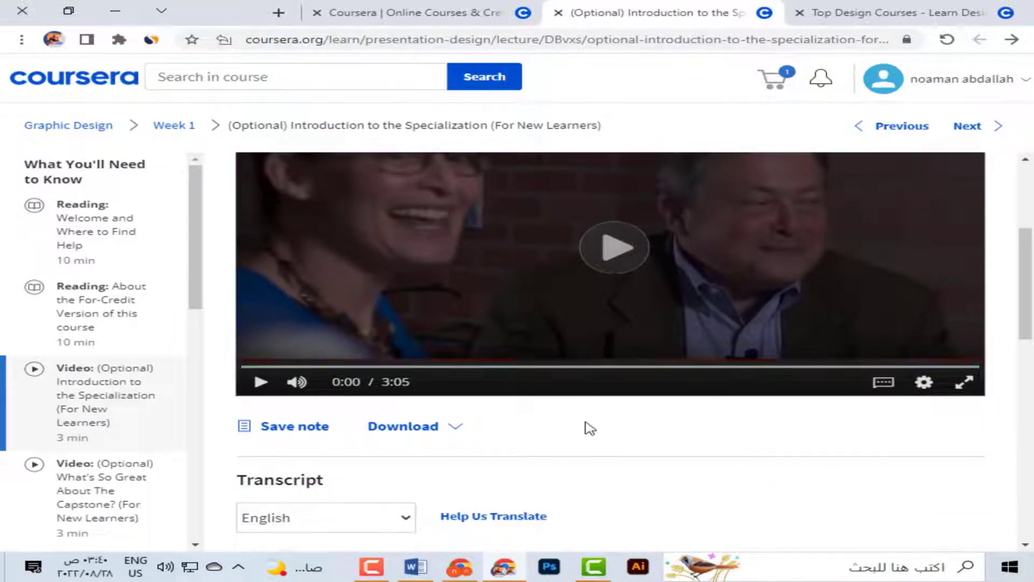
{"action": "scroll", "coordinate": [571, 430], "scroll_direction": "up", "scroll_amount": 2}
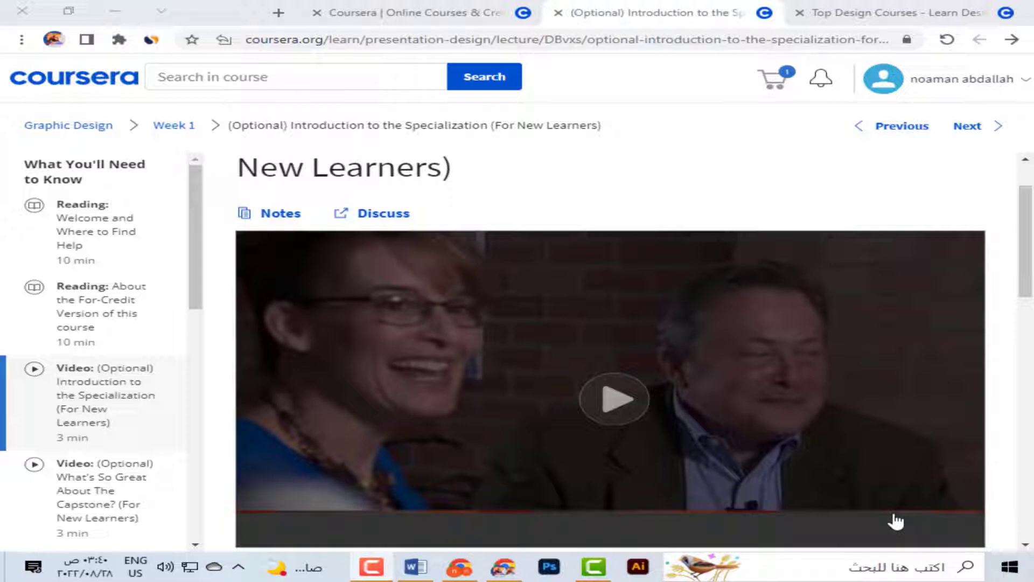
{"action": "scroll", "coordinate": [999, 422], "scroll_direction": "down", "scroll_amount": 1}
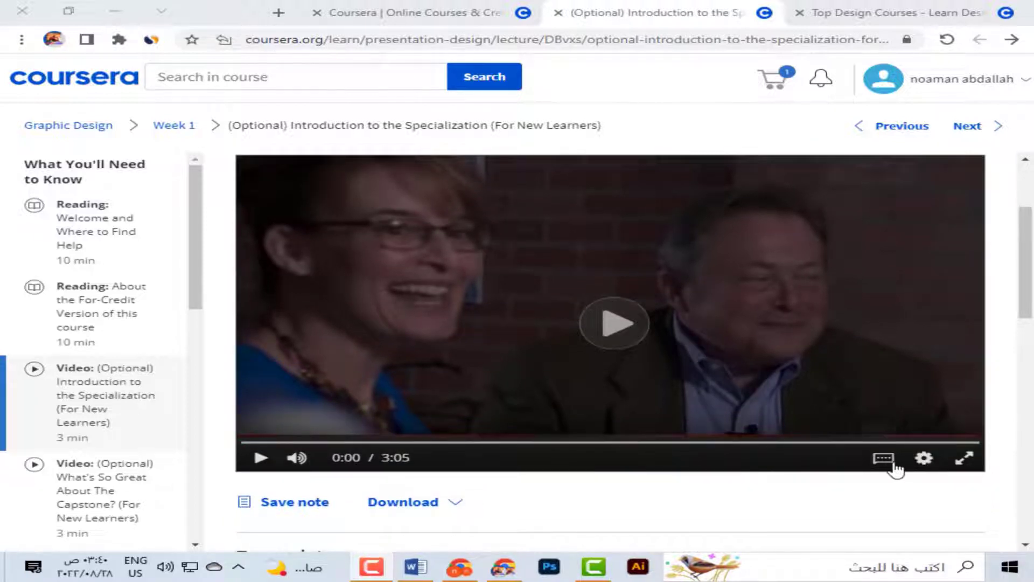
{"action": "left_click", "coordinate": [884, 460]}
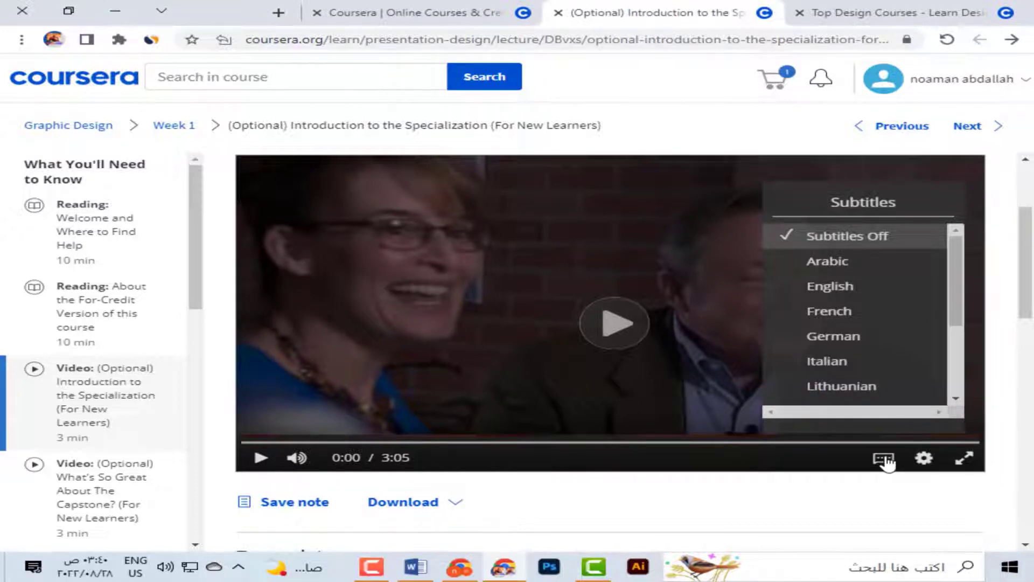
{"action": "left_click", "coordinate": [866, 269]}
{"action": "left_click", "coordinate": [614, 323]}
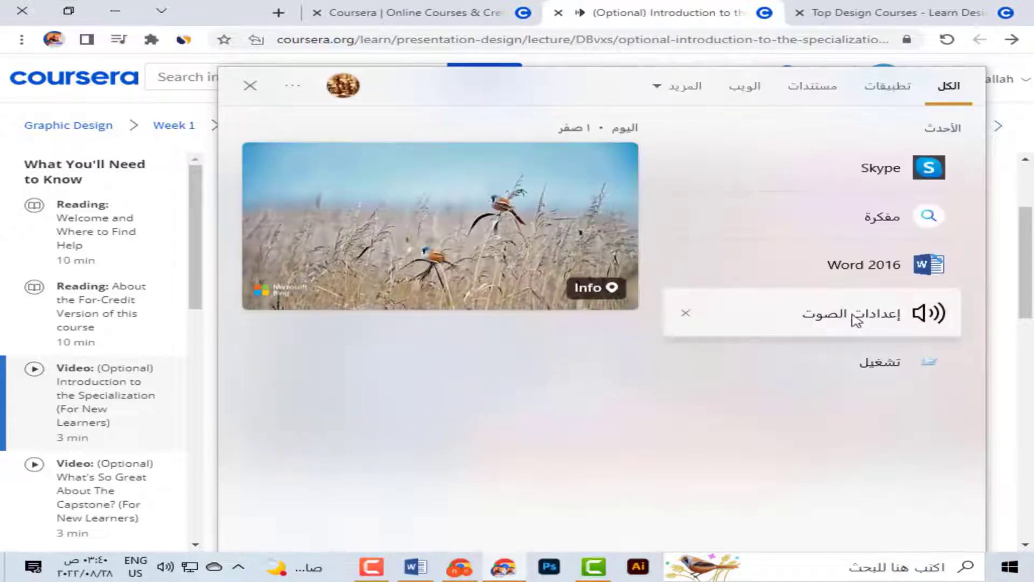
{"action": "left_click", "coordinate": [999, 262]}
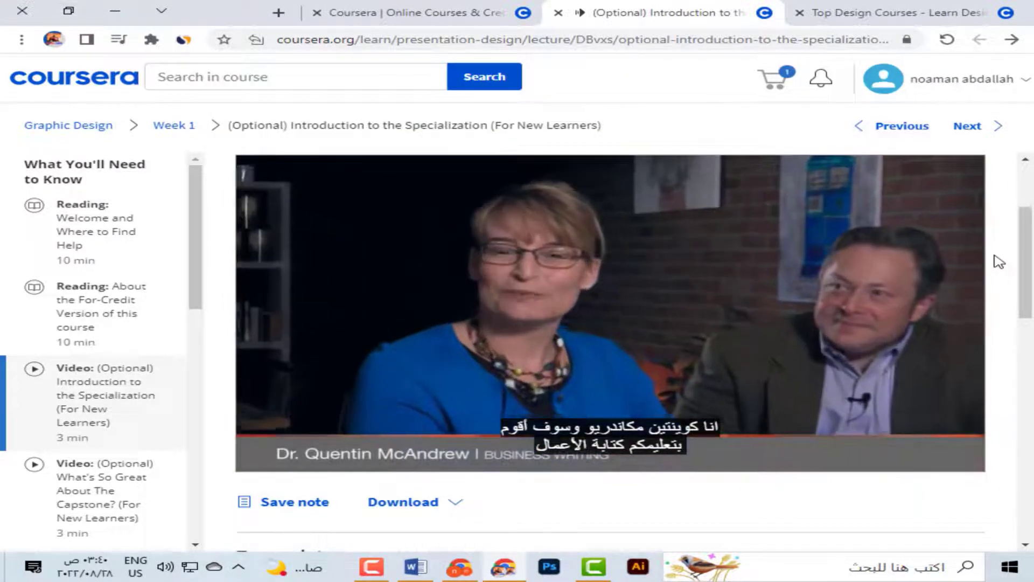
{"action": "left_click", "coordinate": [690, 318]}
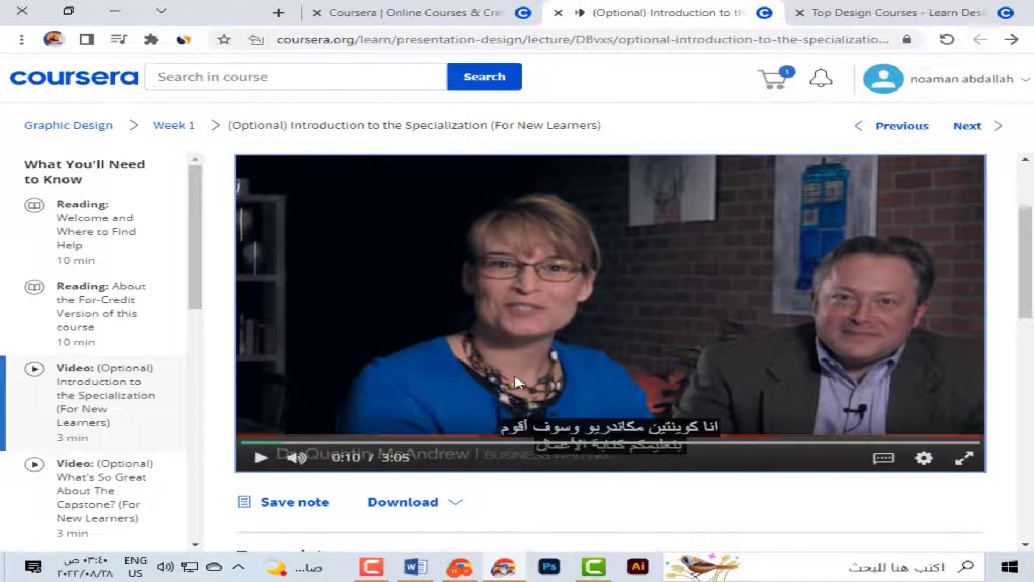
Mute the introduction video, replay it from 0:00 with the Arabic subtitles and pause it.
{"action": "left_click", "coordinate": [299, 458]}
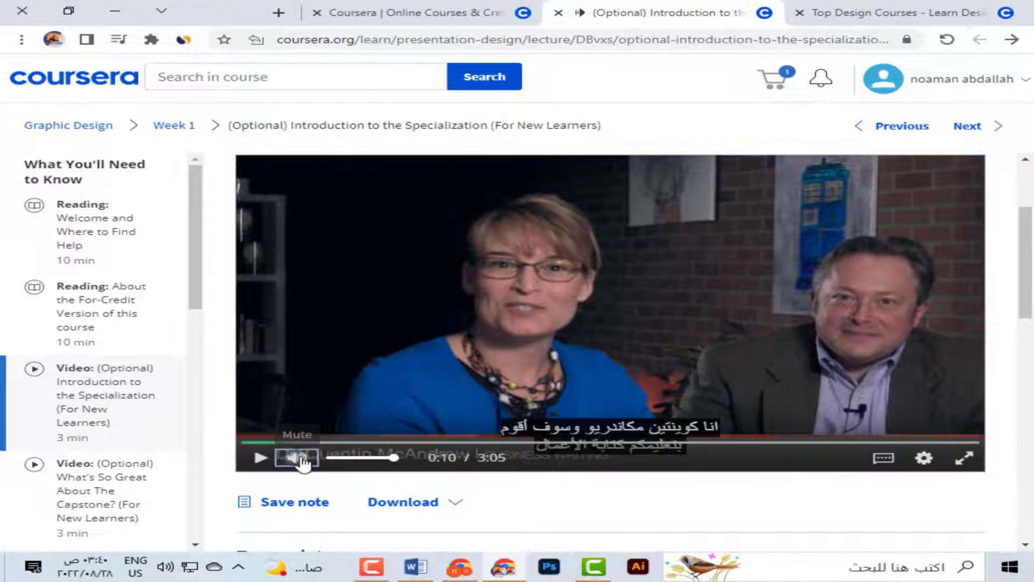
{"action": "left_click", "coordinate": [243, 441]}
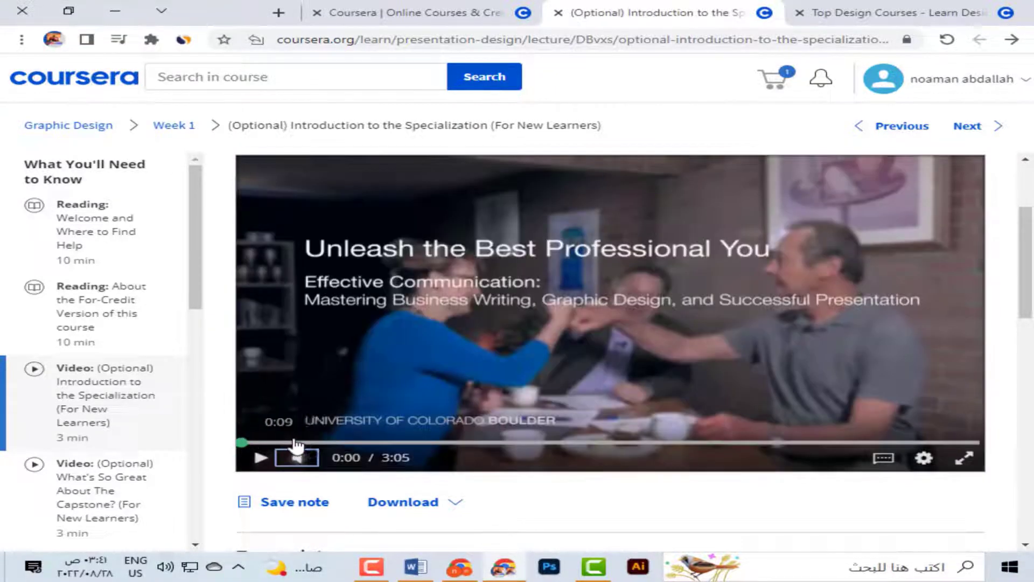
{"action": "left_click", "coordinate": [622, 368]}
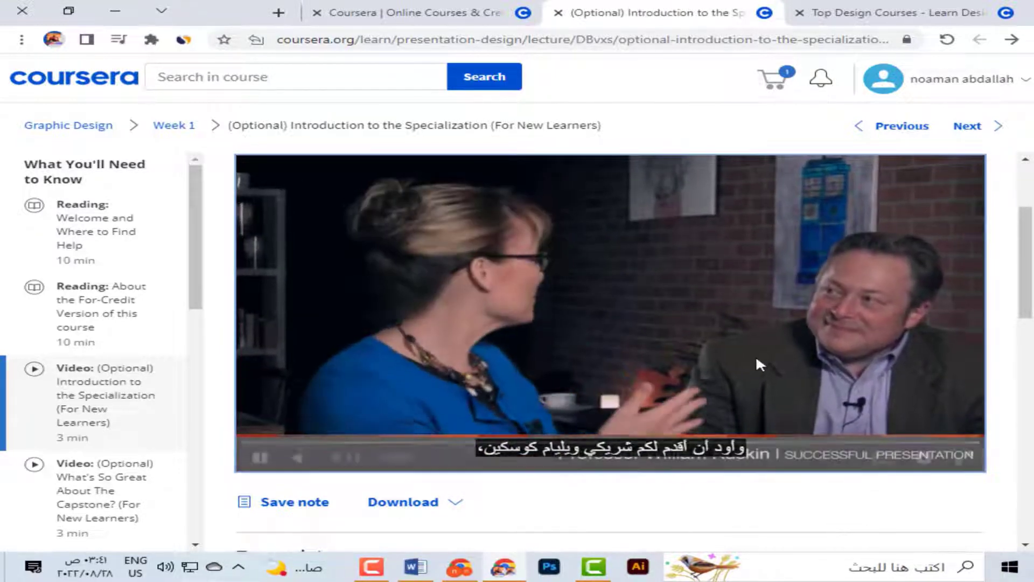
{"action": "left_click", "coordinate": [759, 289]}
Read through the English transcript below the introduction video and return to the start of the lecture page.
{"action": "scroll", "coordinate": [743, 457], "scroll_direction": "down", "scroll_amount": 9}
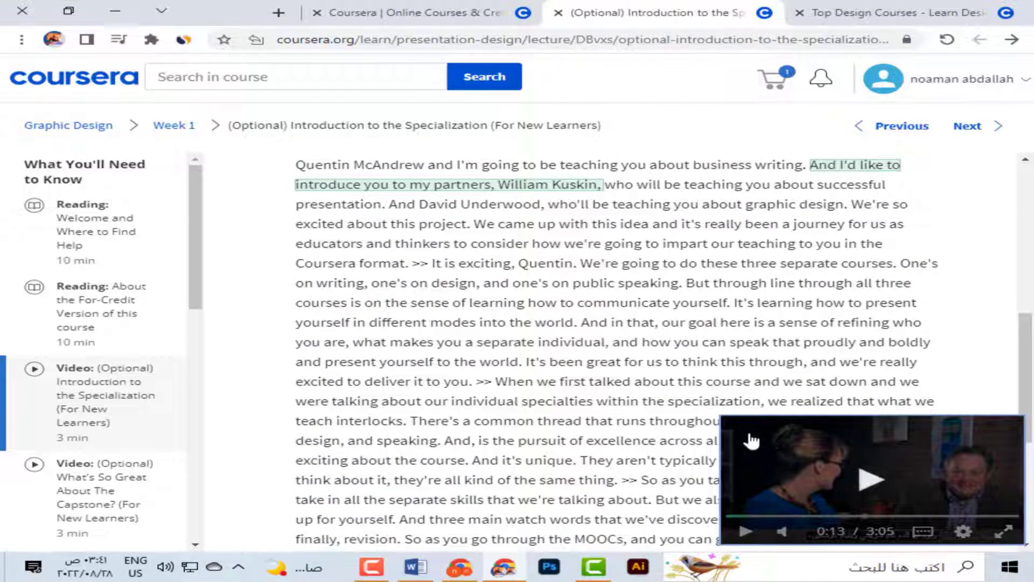
{"action": "scroll", "coordinate": [752, 441], "scroll_direction": "up", "scroll_amount": 4}
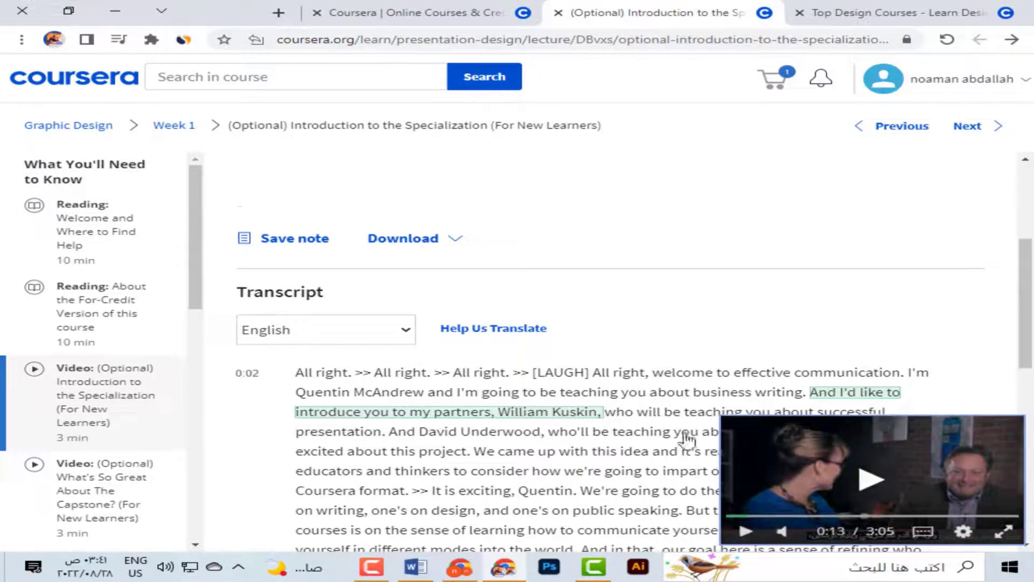
{"action": "scroll", "coordinate": [686, 438], "scroll_direction": "down", "scroll_amount": 1}
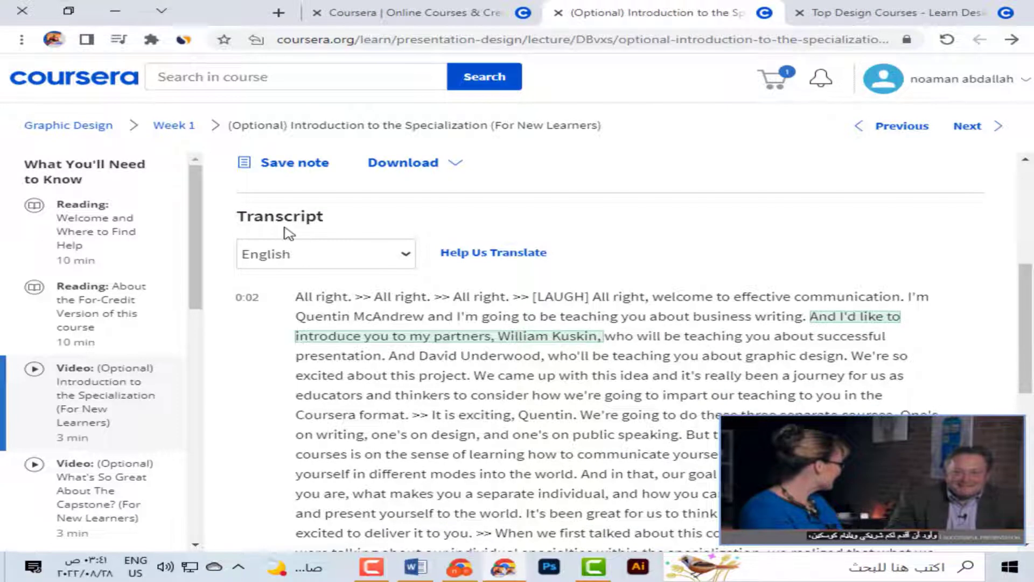
{"action": "scroll", "coordinate": [476, 285], "scroll_direction": "down", "scroll_amount": 1}
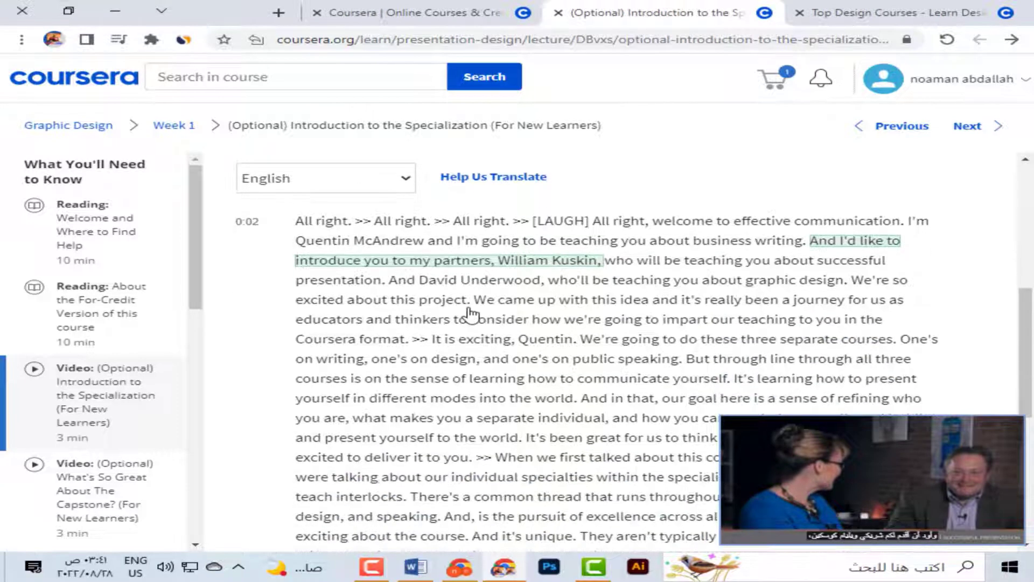
{"action": "scroll", "coordinate": [477, 285], "scroll_direction": "down", "scroll_amount": 1}
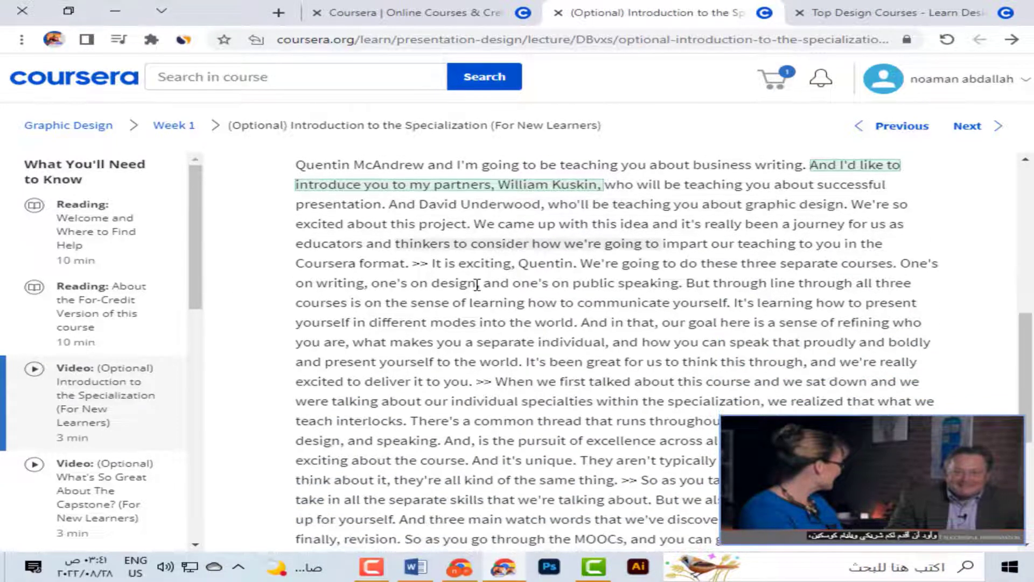
{"action": "scroll", "coordinate": [477, 284], "scroll_direction": "down", "scroll_amount": 2}
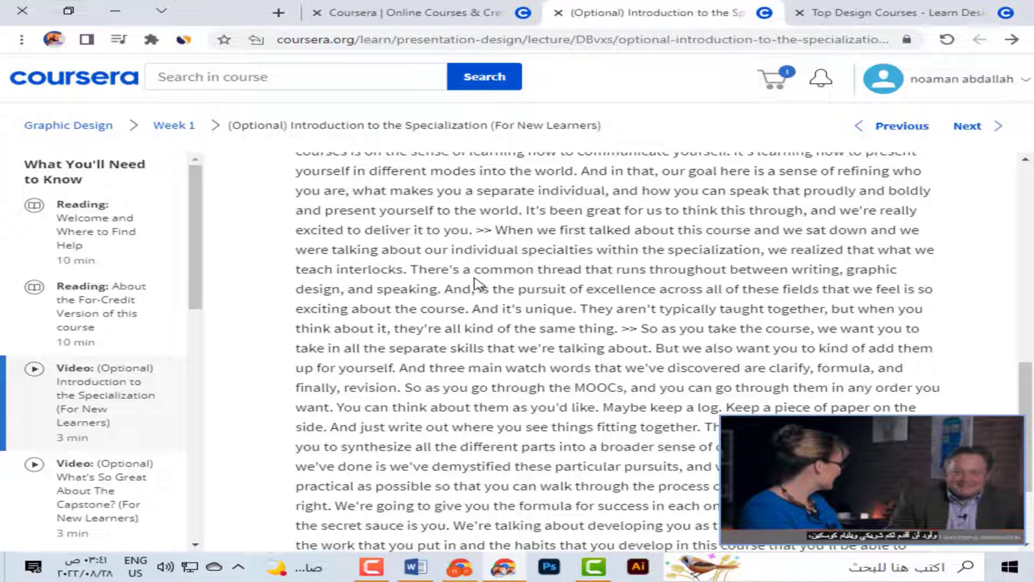
{"action": "scroll", "coordinate": [476, 284], "scroll_direction": "up", "scroll_amount": 10}
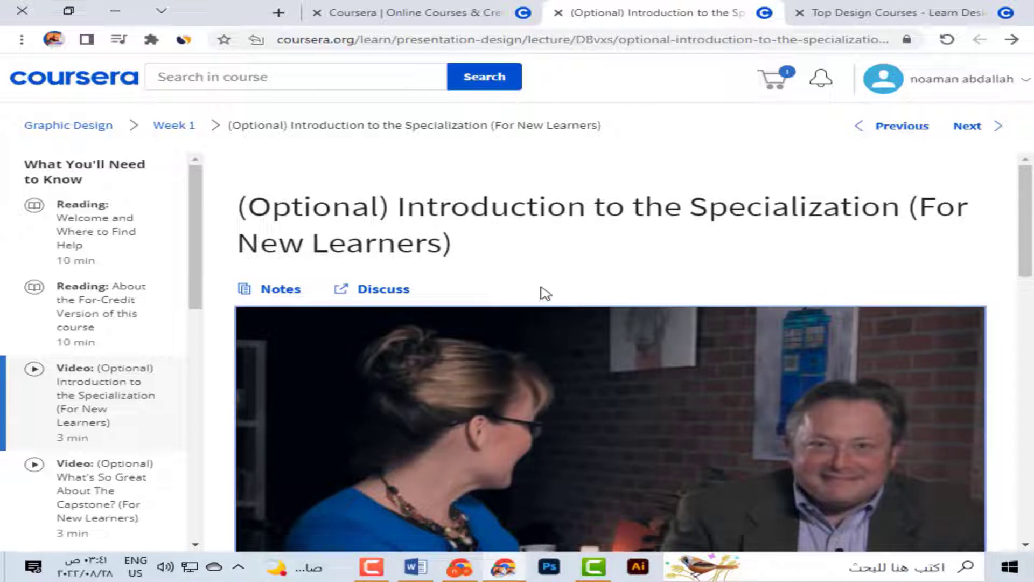
Close the lecture page and clear the 1-4 Weeks filter from the "design" search results.
{"action": "key", "text": "alt+Left"}
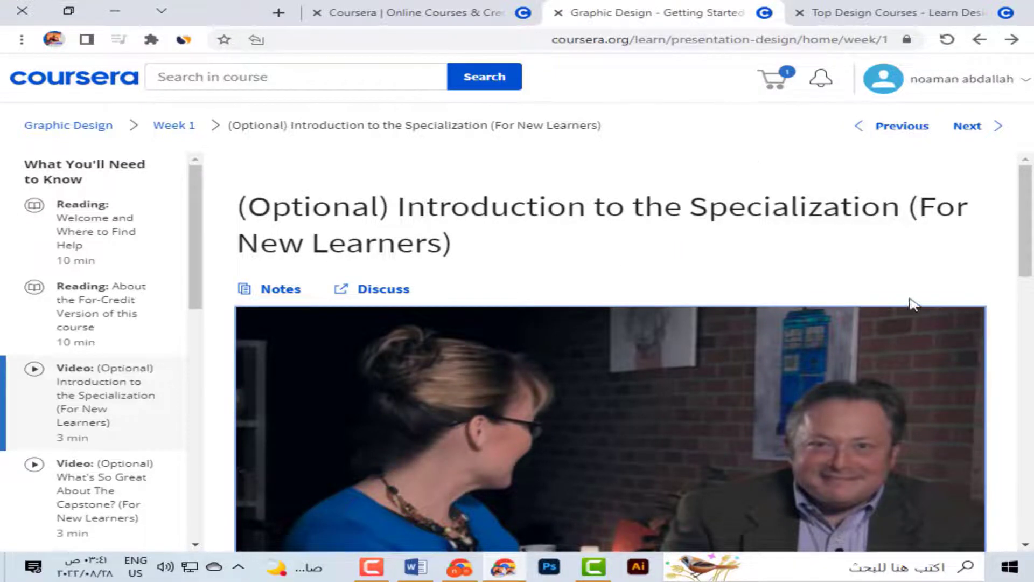
{"action": "key", "text": "ctrl+w"}
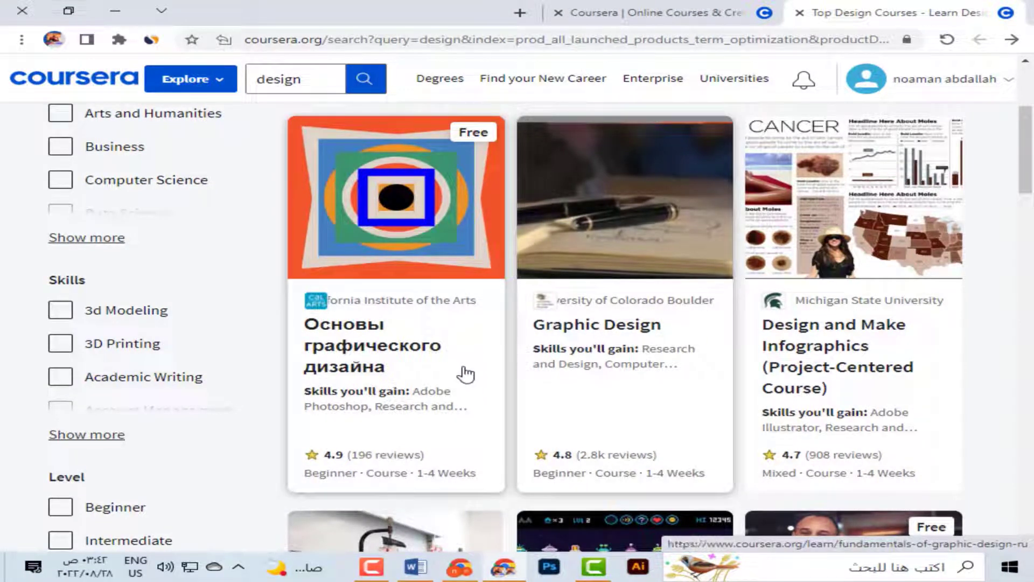
{"action": "scroll", "coordinate": [431, 329], "scroll_direction": "up", "scroll_amount": 4}
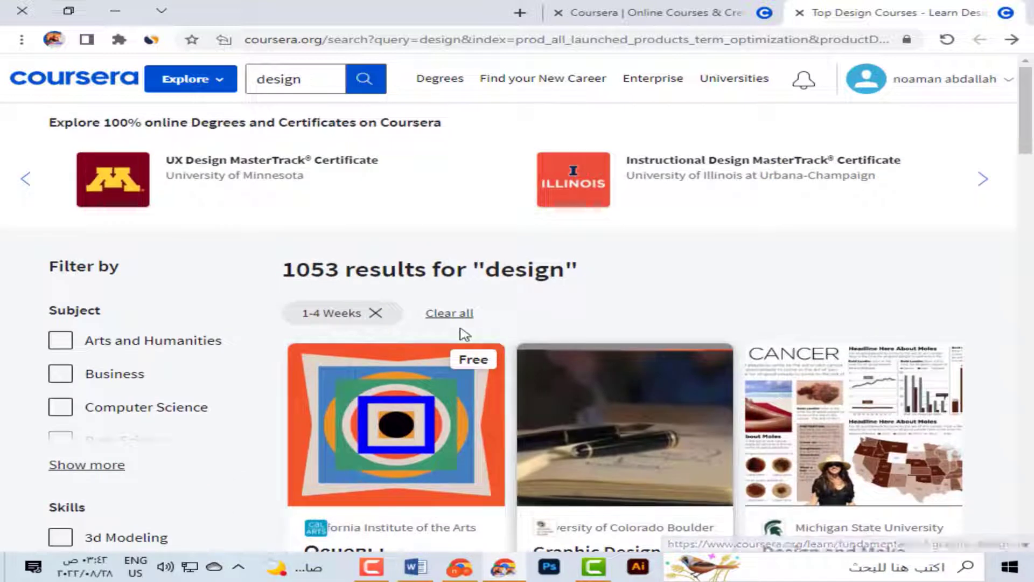
{"action": "left_click", "coordinate": [449, 313]}
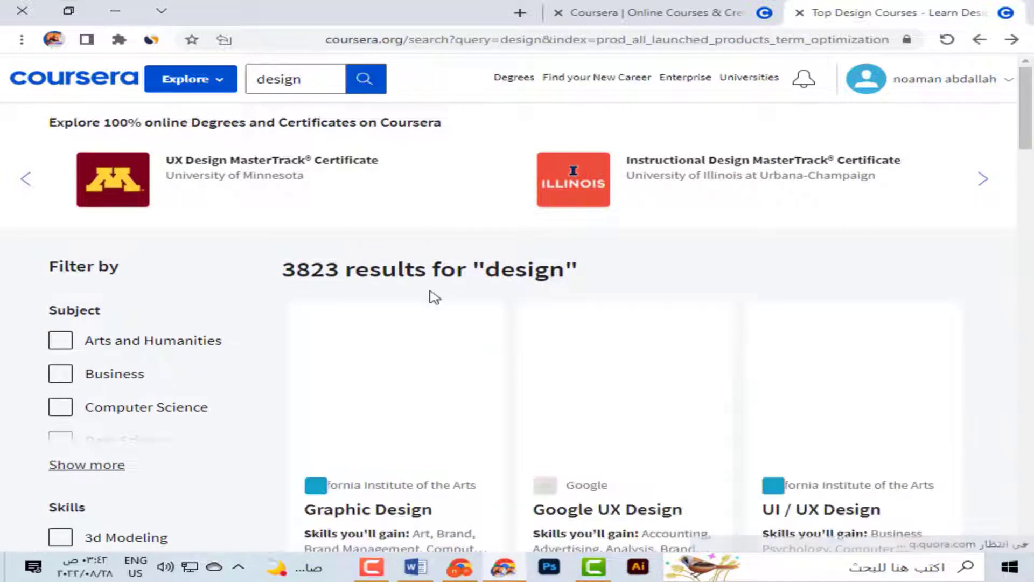
Compare the program type, level, duration and Free labels of the unfiltered design results, from specializations and professional certificates to single courses.
{"action": "scroll", "coordinate": [597, 418], "scroll_direction": "down", "scroll_amount": 3}
{"action": "scroll", "coordinate": [702, 359], "scroll_direction": "down", "scroll_amount": 3}
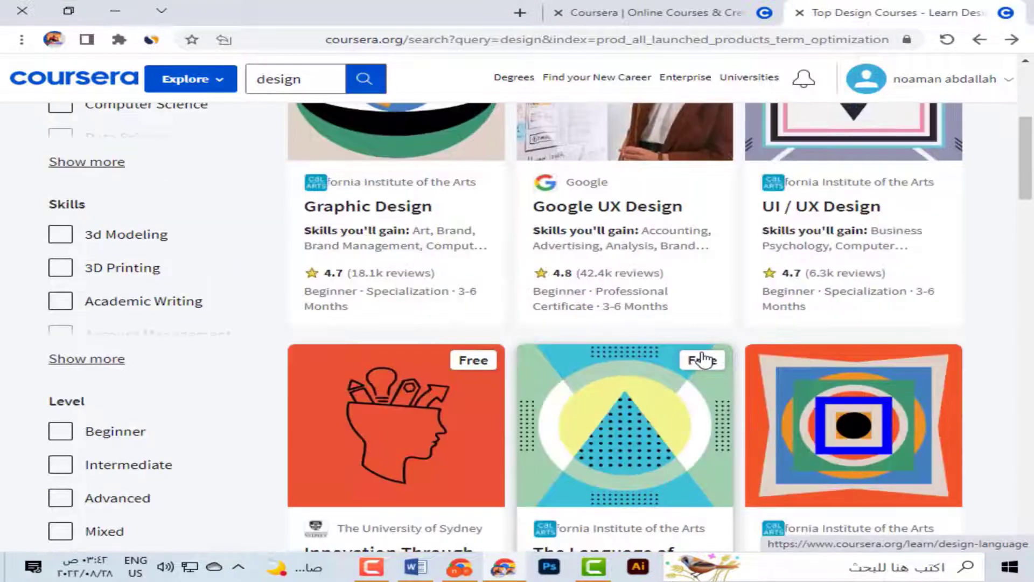
{"action": "scroll", "coordinate": [495, 180], "scroll_direction": "up", "scroll_amount": 2}
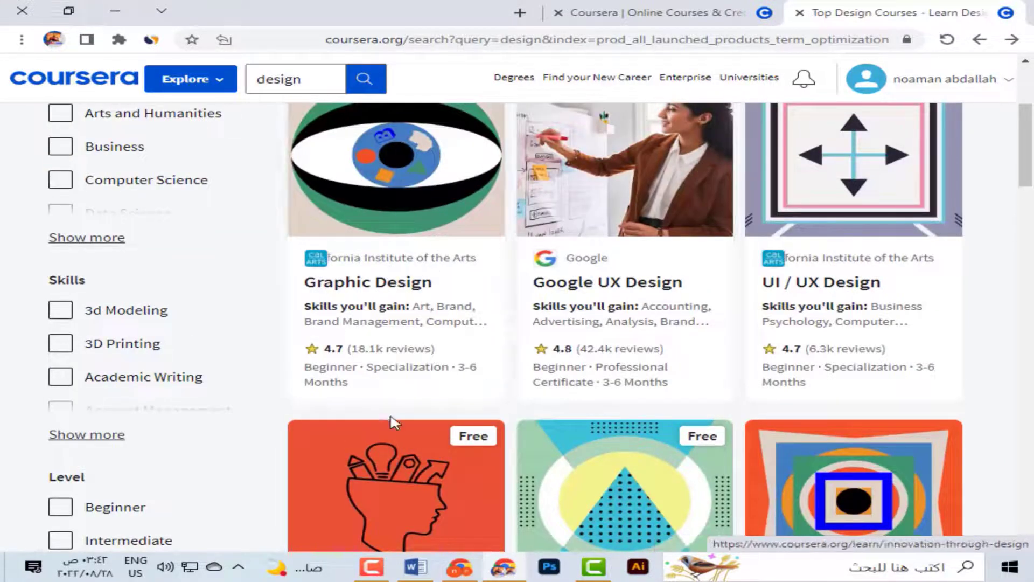
{"action": "scroll", "coordinate": [431, 411], "scroll_direction": "up", "scroll_amount": 2}
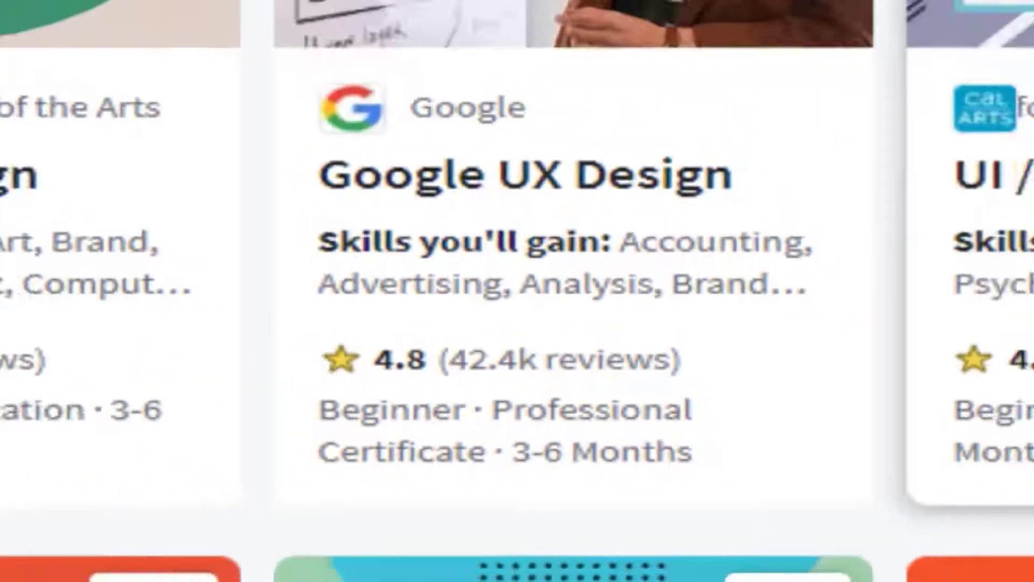
{"action": "scroll", "coordinate": [758, 474], "scroll_direction": "down", "scroll_amount": 3}
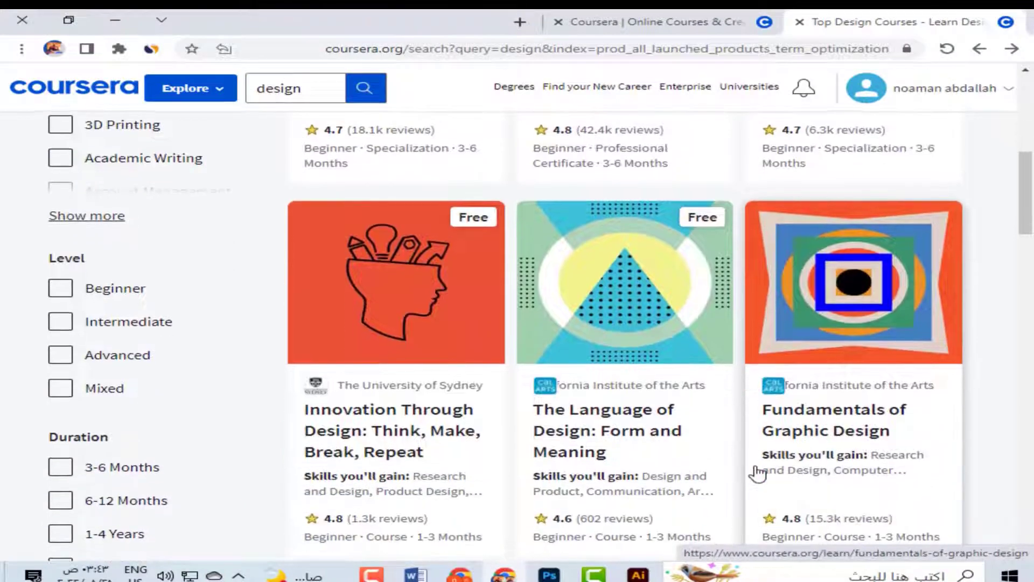
{"action": "scroll", "coordinate": [757, 474], "scroll_direction": "down", "scroll_amount": 2}
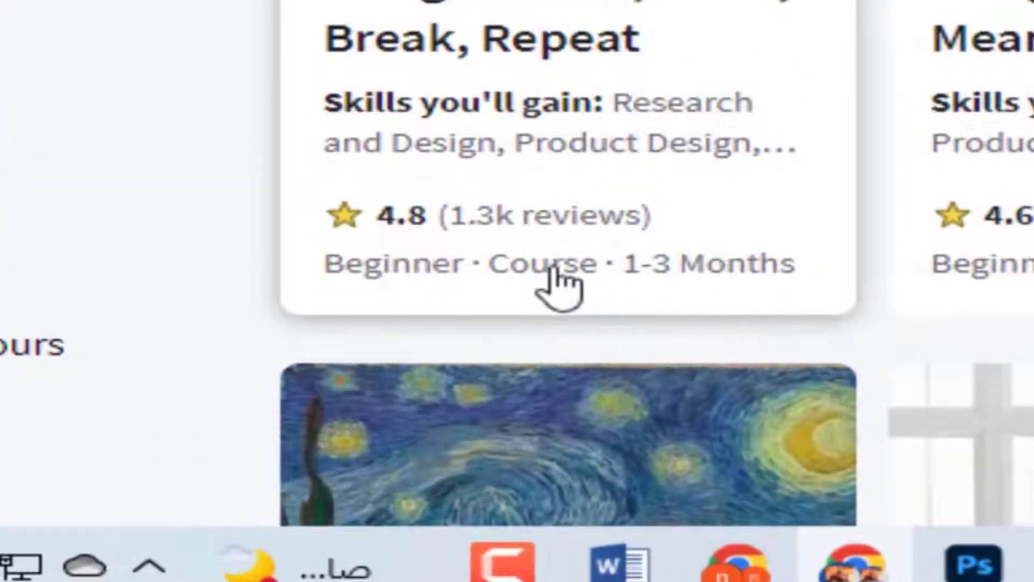
{"action": "scroll", "coordinate": [560, 286], "scroll_direction": "up", "scroll_amount": 5}
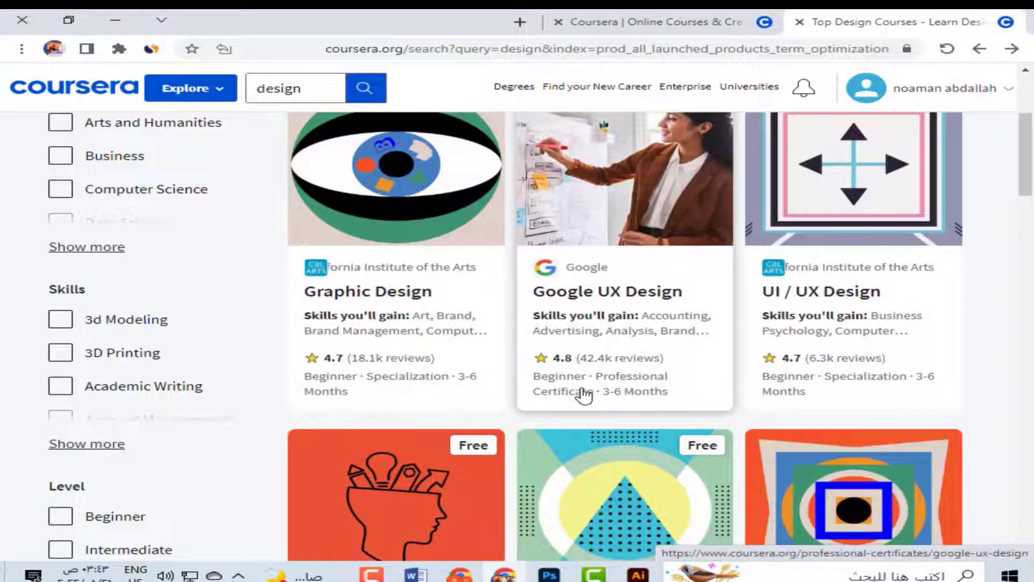
{"action": "scroll", "coordinate": [563, 410], "scroll_direction": "down", "scroll_amount": 4}
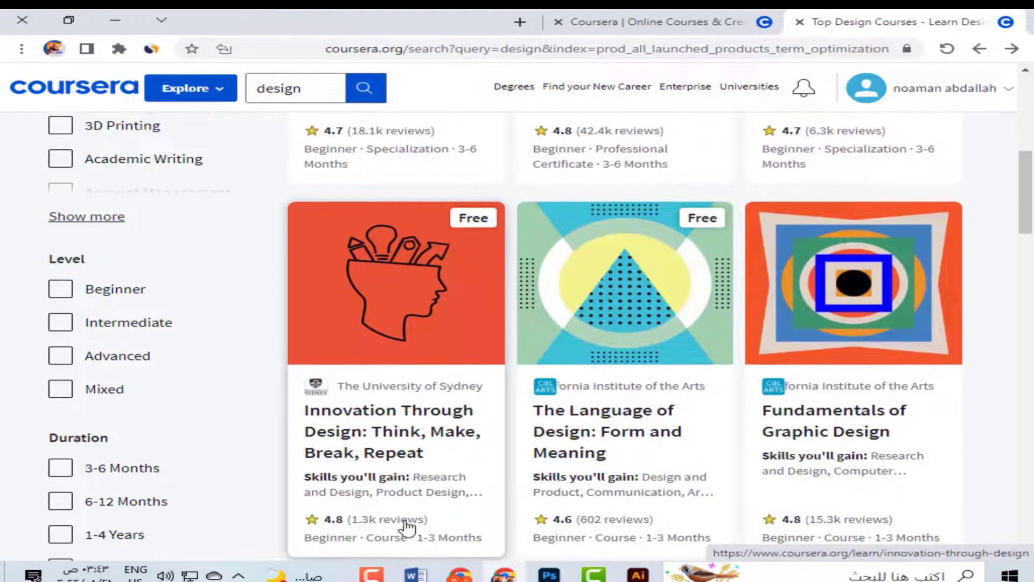
{"action": "scroll", "coordinate": [423, 503], "scroll_direction": "up", "scroll_amount": 4}
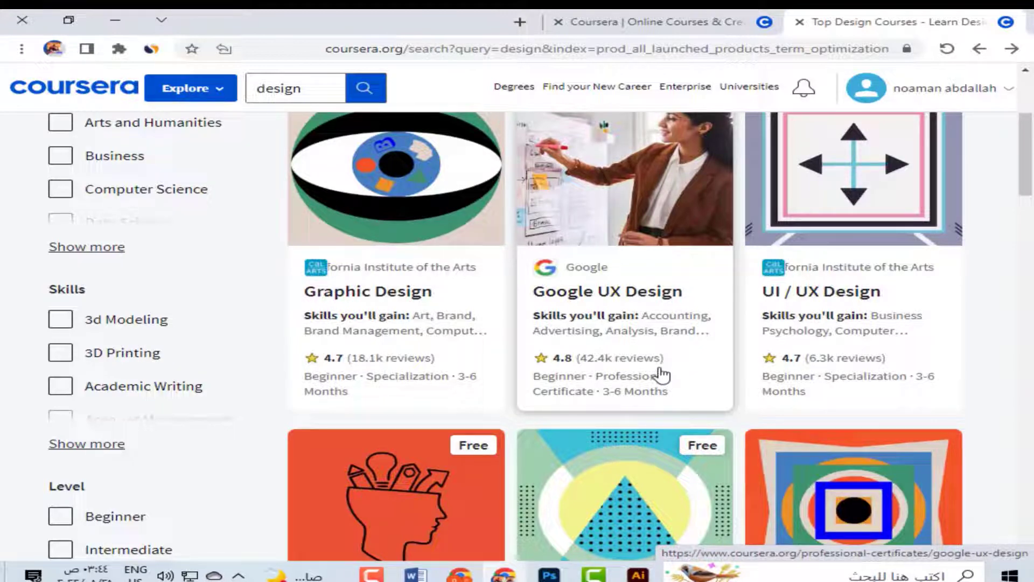
{"action": "scroll", "coordinate": [662, 375], "scroll_direction": "down", "scroll_amount": 4}
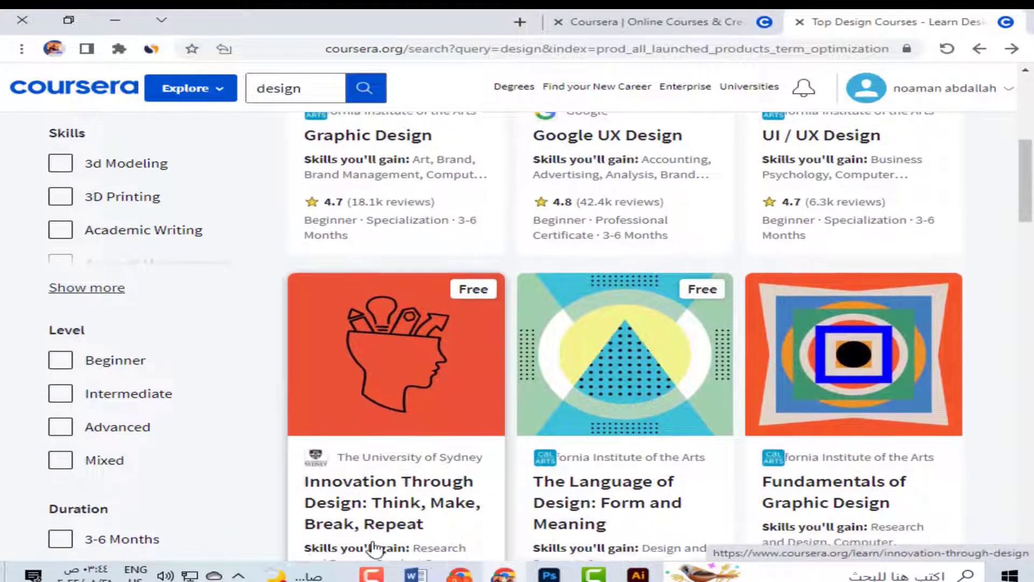
{"action": "scroll", "coordinate": [383, 545], "scroll_direction": "down", "scroll_amount": 3}
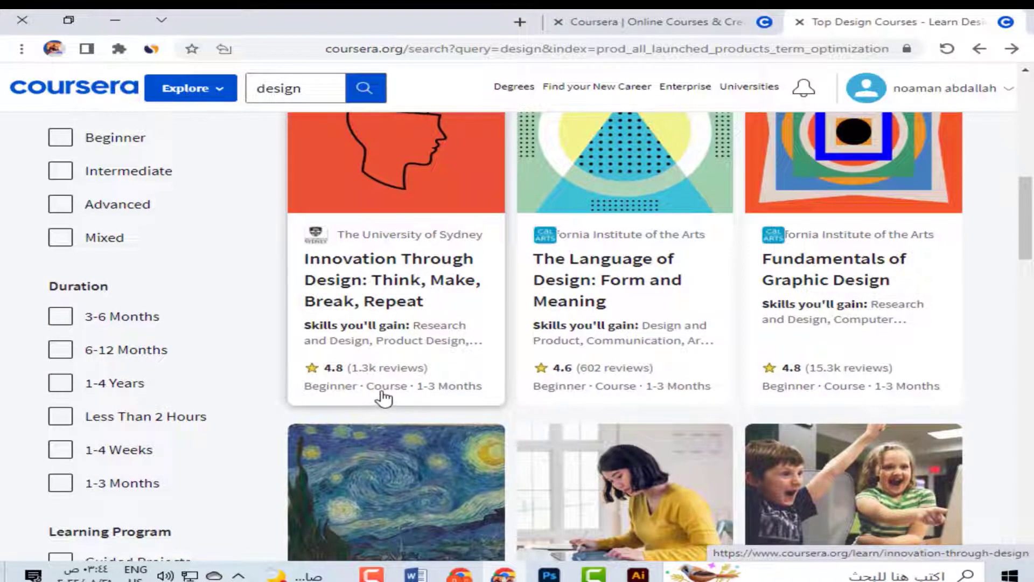
{"action": "scroll", "coordinate": [386, 398], "scroll_direction": "up", "scroll_amount": 12}
{"action": "scroll", "coordinate": [484, 448], "scroll_direction": "down", "scroll_amount": 5}
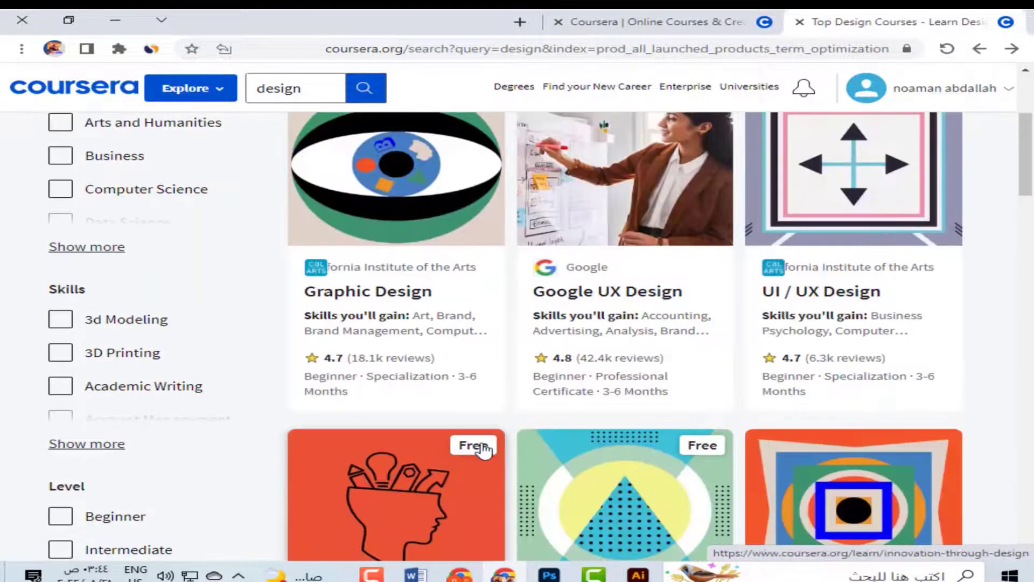
Open the California Institute of the Arts Graphic Design specialization from the results and look over its enrollment offer.
{"action": "left_click", "coordinate": [412, 295]}
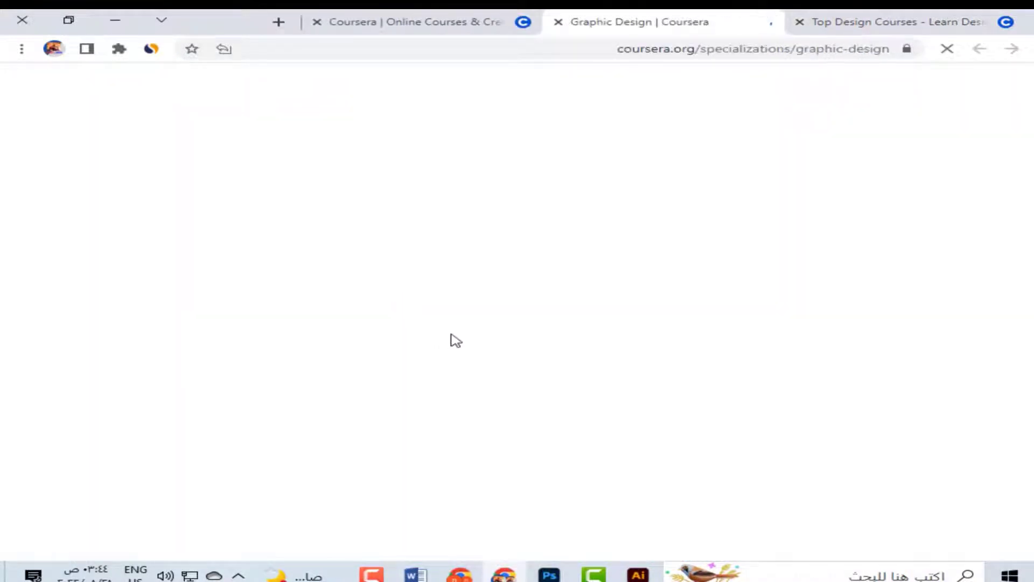
{"action": "scroll", "coordinate": [531, 353], "scroll_direction": "down", "scroll_amount": 3}
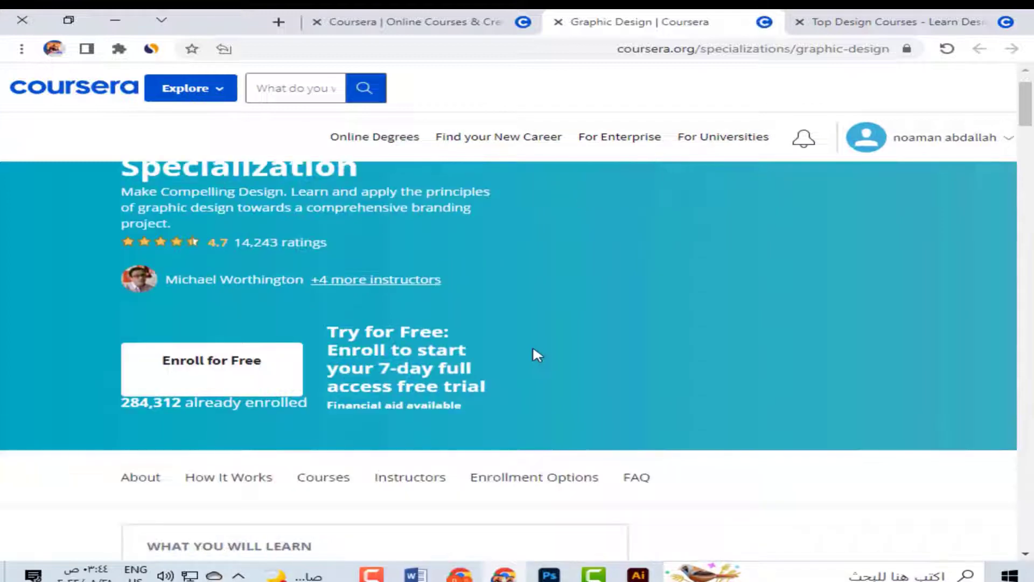
{"action": "scroll", "coordinate": [533, 345], "scroll_direction": "up", "scroll_amount": 3}
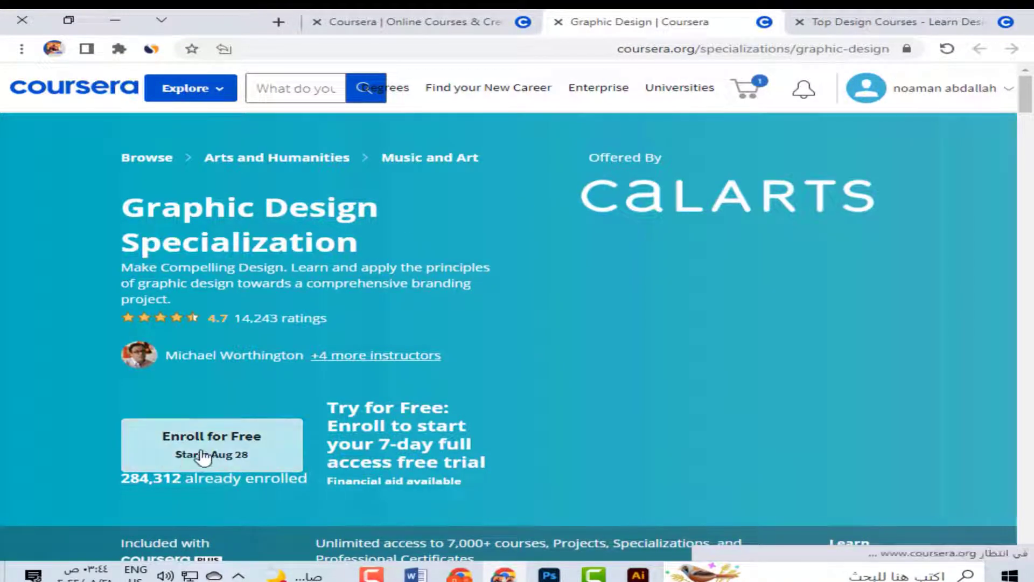
Review the Graphic Design specialization's 7-day free trial terms and enrollment page, then return to the design search results.
{"action": "left_click", "coordinate": [206, 456]}
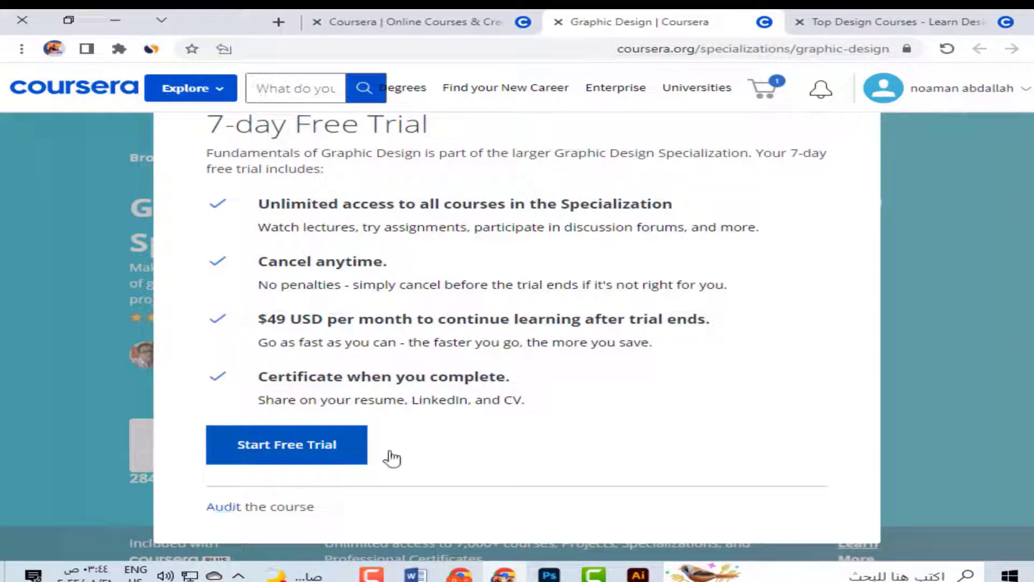
{"action": "left_click", "coordinate": [558, 21]}
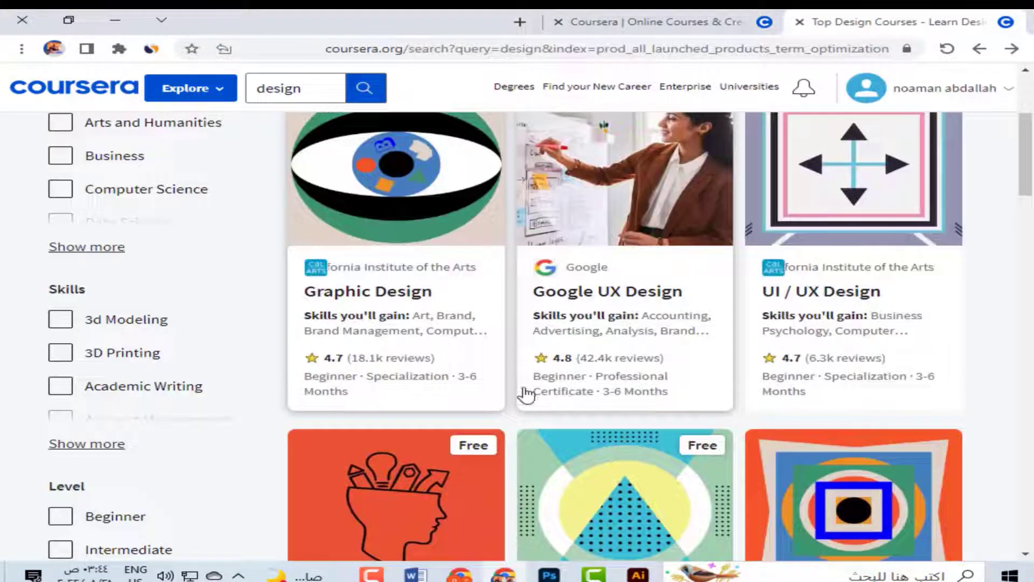
{"action": "left_click", "coordinate": [406, 294]}
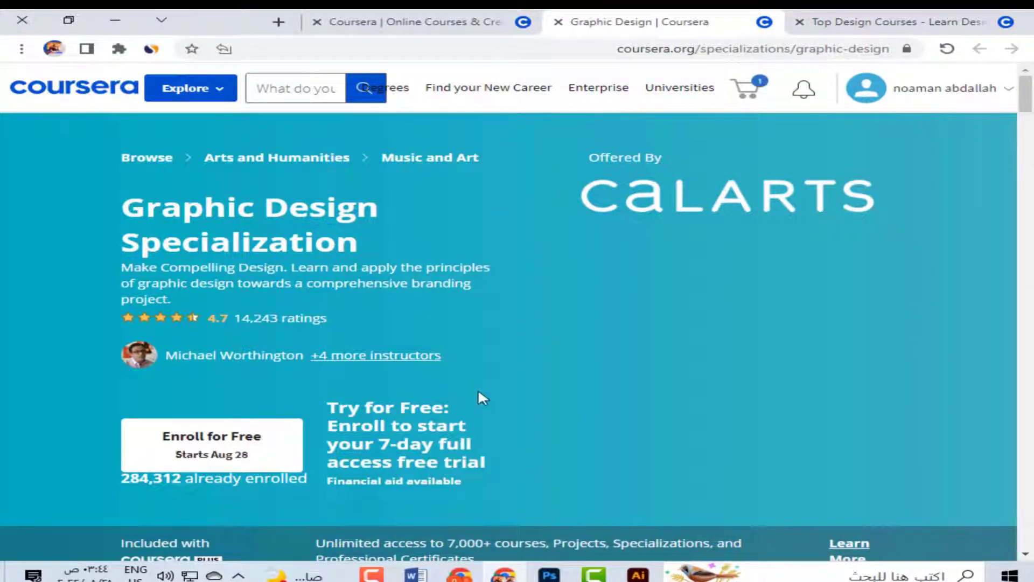
{"action": "scroll", "coordinate": [470, 379], "scroll_direction": "down", "scroll_amount": 2}
{"action": "scroll", "coordinate": [471, 379], "scroll_direction": "down", "scroll_amount": 2}
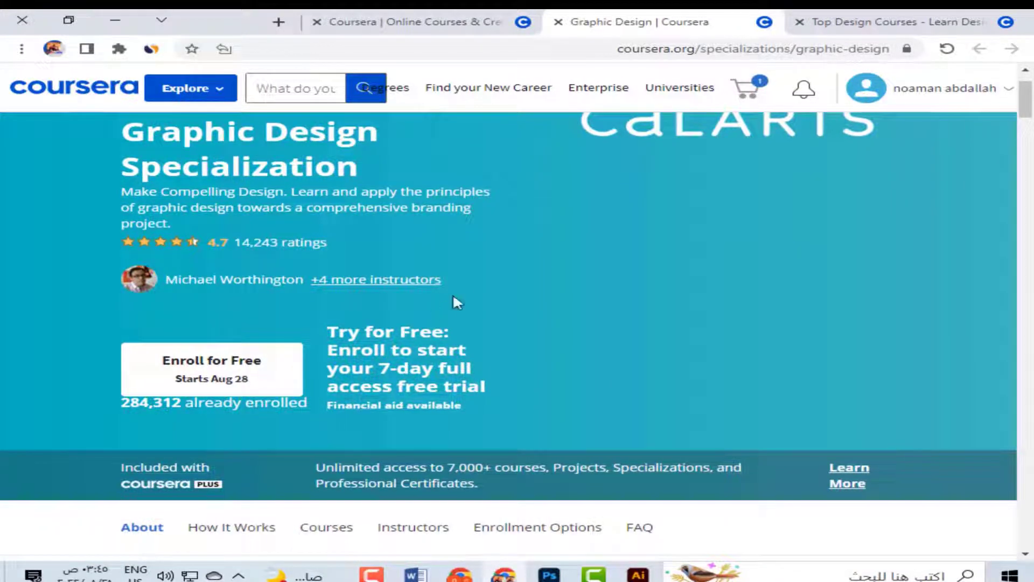
{"action": "middle_click", "coordinate": [576, 25]}
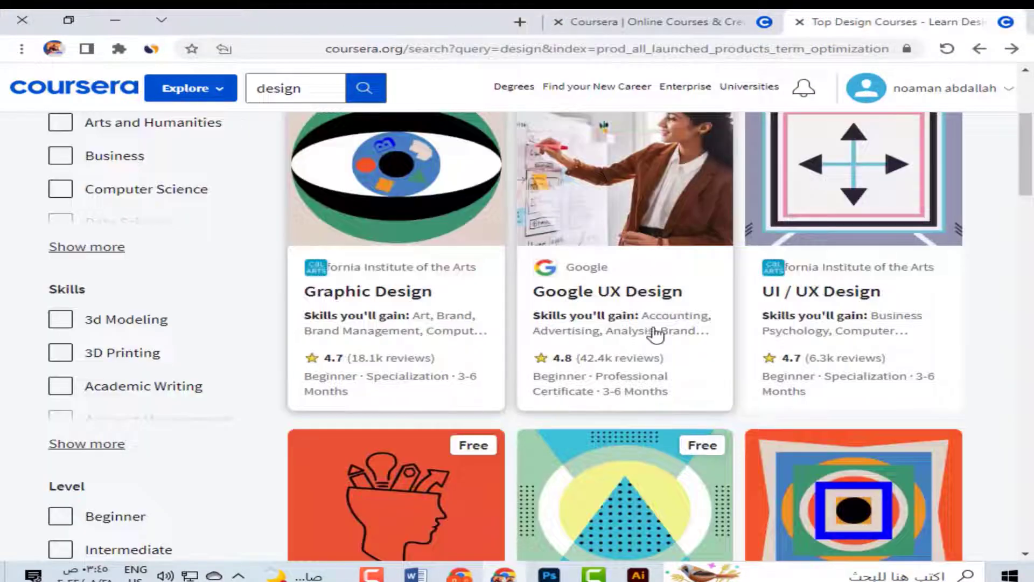
Contrast the single courses labelled Free with the specialization and professional certificate cards in the design results.
{"action": "scroll", "coordinate": [649, 339], "scroll_direction": "down", "scroll_amount": 6}
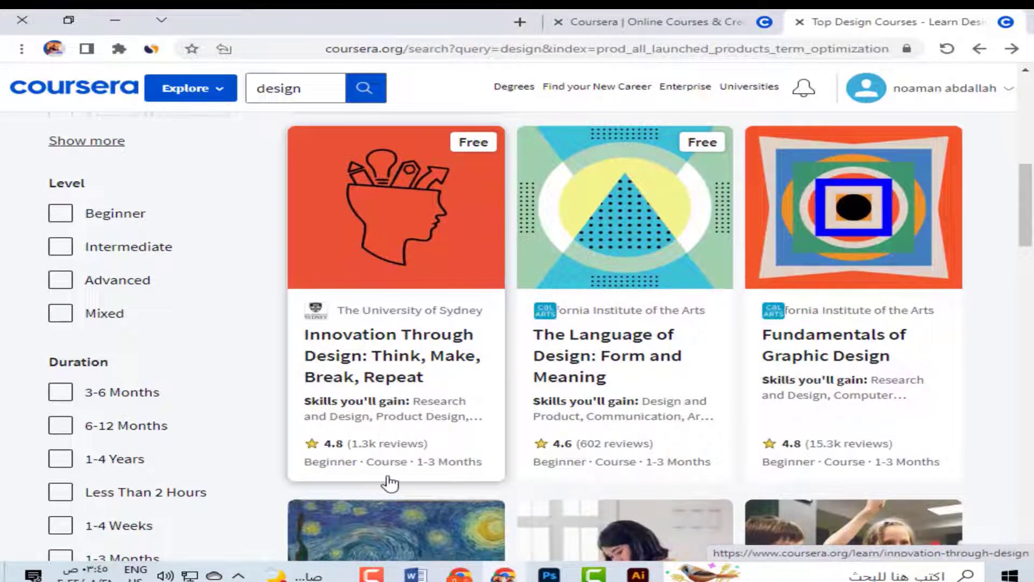
{"action": "scroll", "coordinate": [431, 452], "scroll_direction": "up", "scroll_amount": 4}
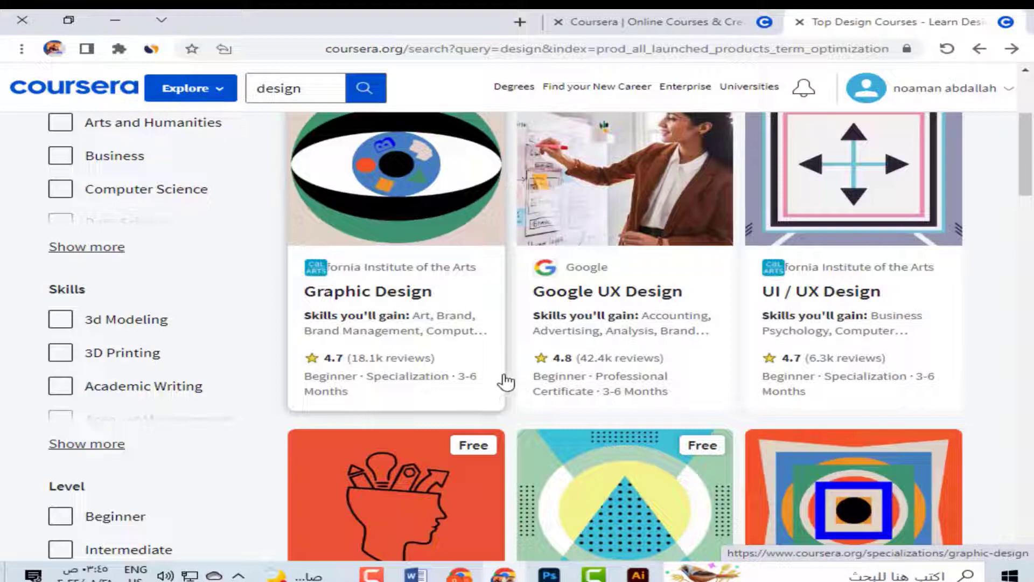
{"action": "scroll", "coordinate": [503, 382], "scroll_direction": "down", "scroll_amount": 3}
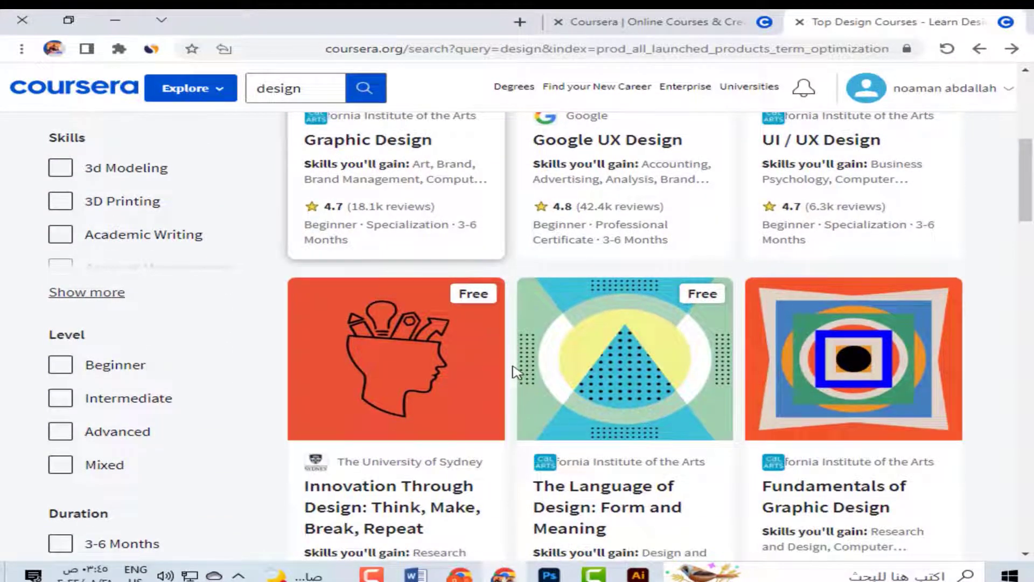
{"action": "scroll", "coordinate": [517, 366], "scroll_direction": "down", "scroll_amount": 1}
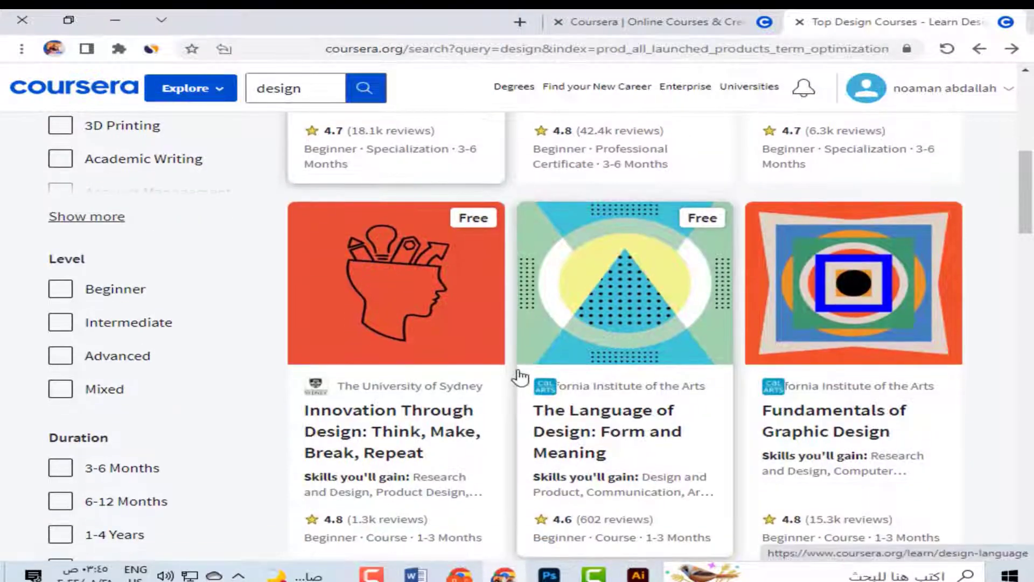
{"action": "scroll", "coordinate": [516, 372], "scroll_direction": "down", "scroll_amount": 2}
{"action": "scroll", "coordinate": [485, 366], "scroll_direction": "up", "scroll_amount": 1}
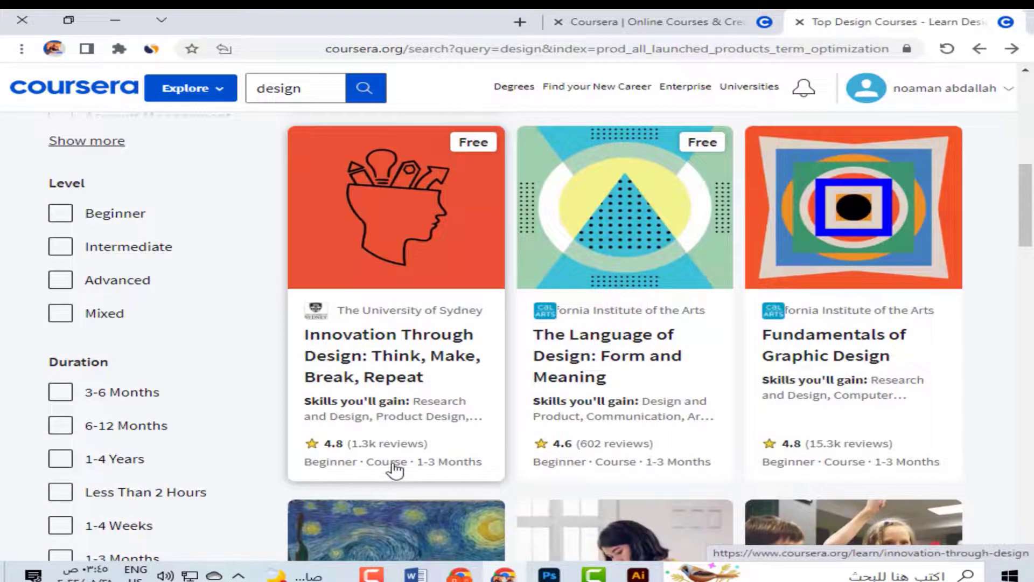
View the enrollment options of Innovation Through Design: Think, Make, Break, Repeat, then close the course page.
{"action": "left_click", "coordinate": [425, 387]}
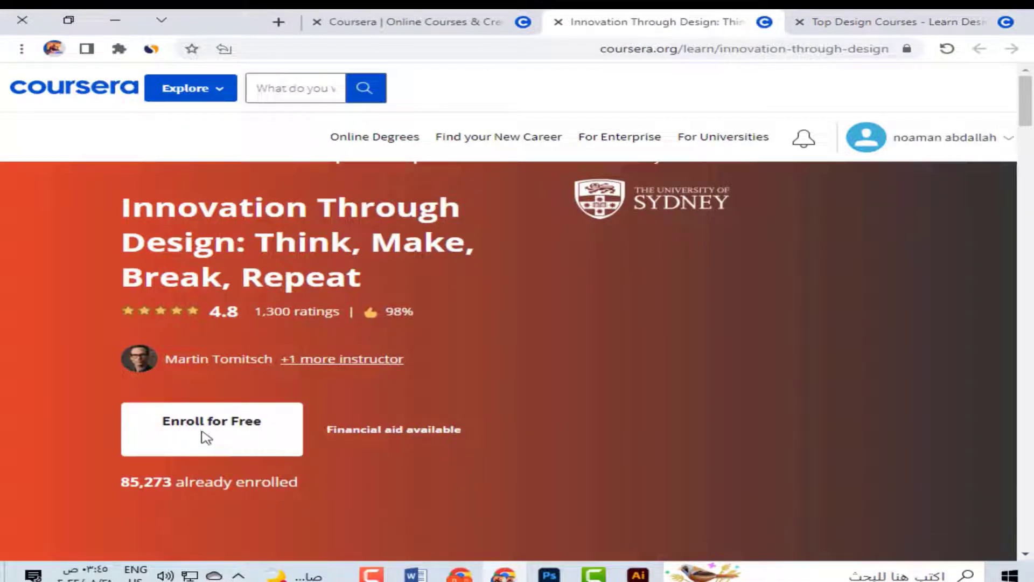
{"action": "left_click", "coordinate": [253, 440]}
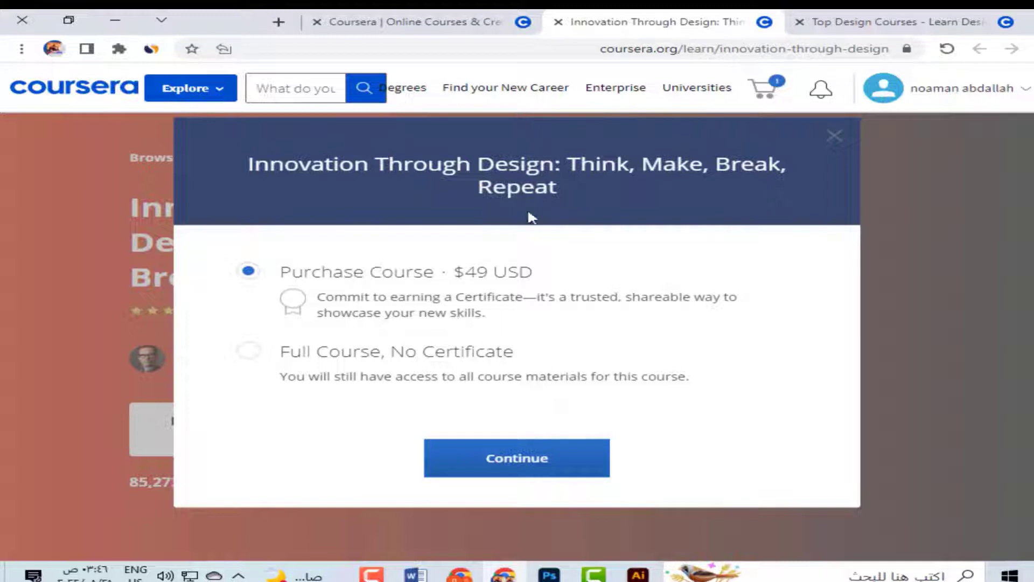
{"action": "left_click", "coordinate": [554, 23]}
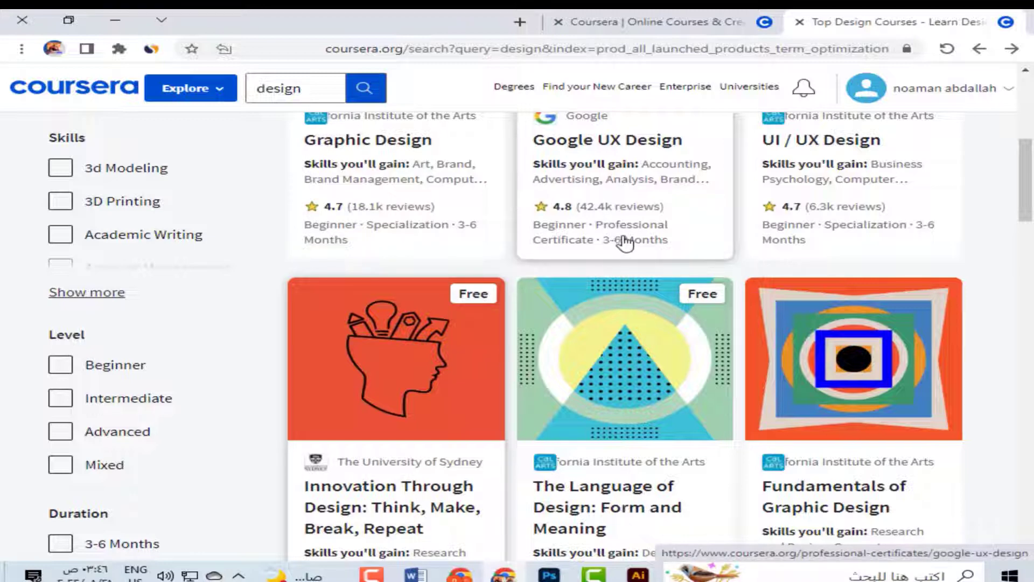
Open the California Institute of the Arts Graphic Design specialization from the results and begin its financial aid application.
{"action": "scroll", "coordinate": [495, 298], "scroll_direction": "down", "scroll_amount": 1}
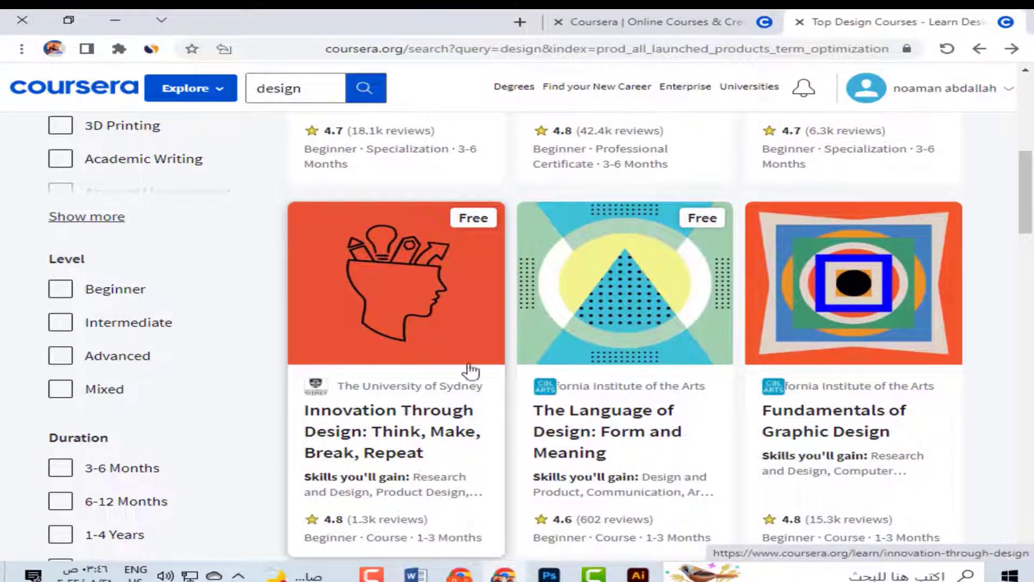
{"action": "scroll", "coordinate": [469, 370], "scroll_direction": "up", "scroll_amount": 3}
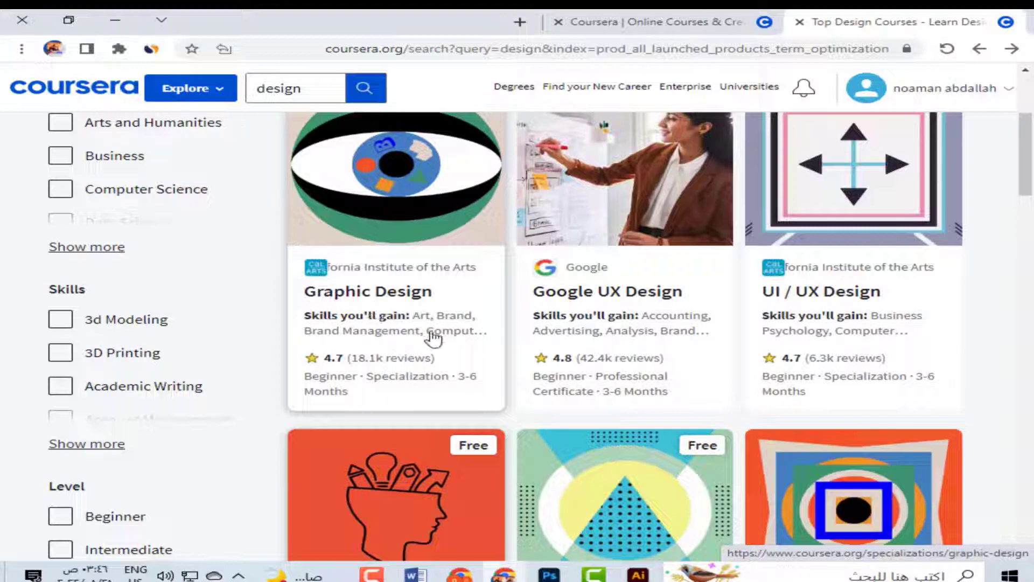
{"action": "left_click", "coordinate": [393, 295]}
{"action": "scroll", "coordinate": [418, 397], "scroll_direction": "down", "scroll_amount": 1}
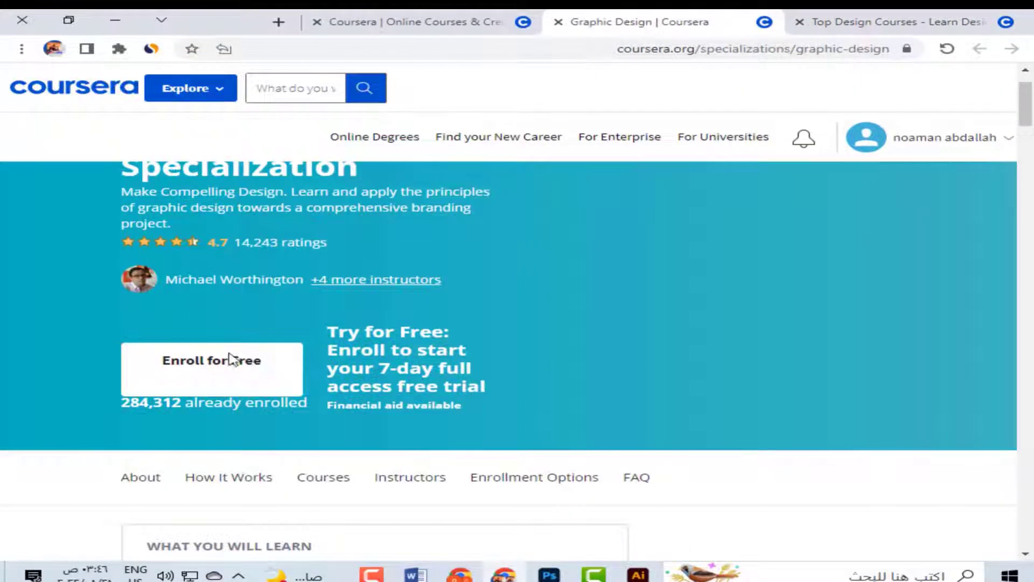
{"action": "scroll", "coordinate": [423, 490], "scroll_direction": "up", "scroll_amount": 1}
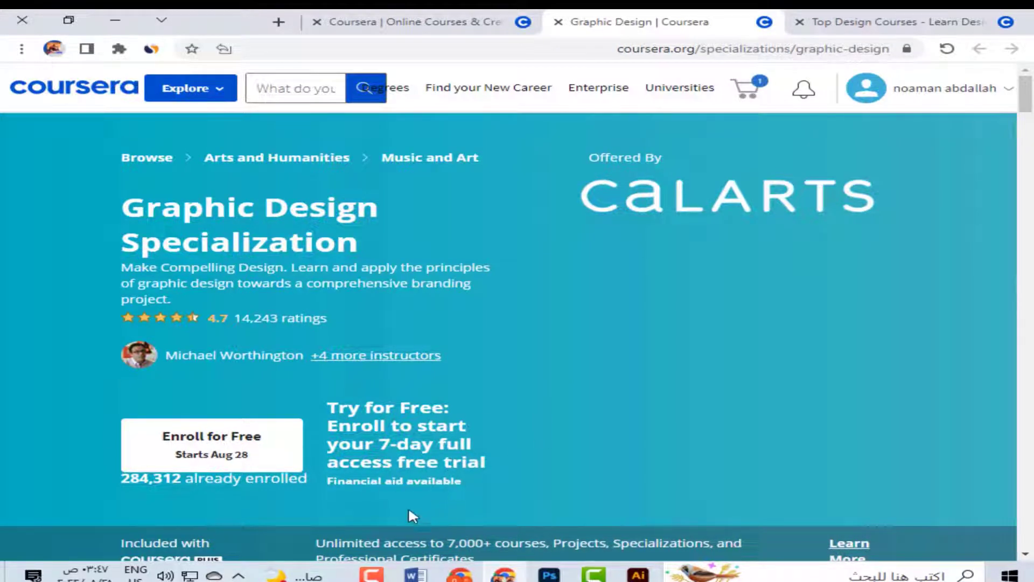
{"action": "left_click", "coordinate": [369, 485]}
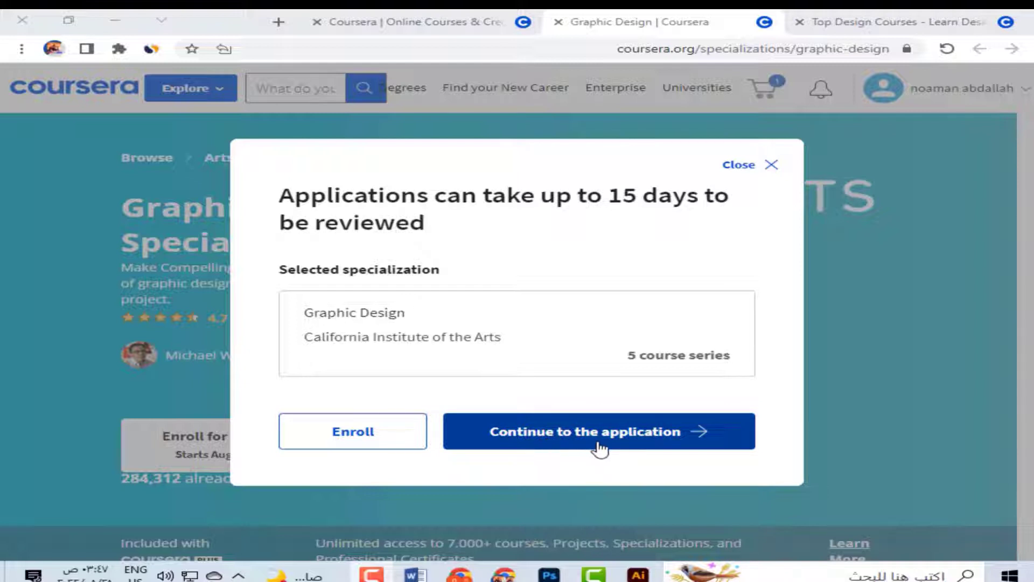
{"action": "left_click", "coordinate": [573, 432]}
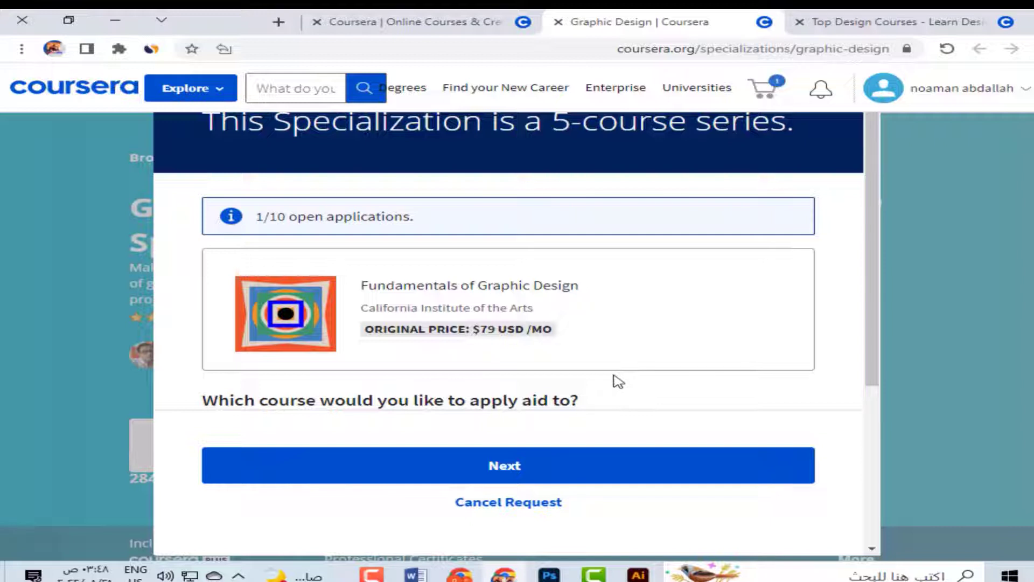
Select Course 1, Fundamentals of Graphic Design, for the financial aid request and proceed to the application form.
{"action": "scroll", "coordinate": [618, 381], "scroll_direction": "down", "scroll_amount": 5}
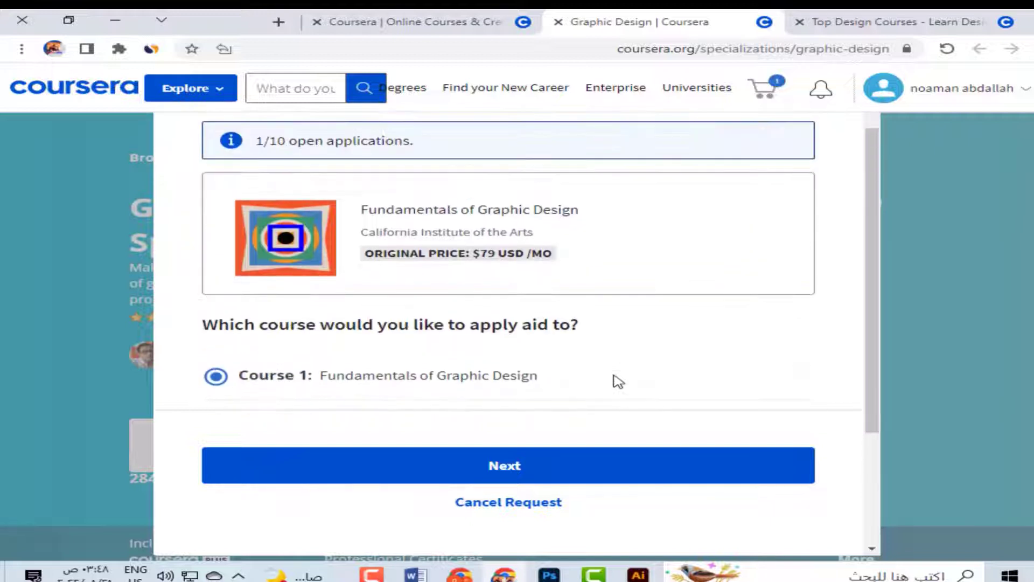
{"action": "scroll", "coordinate": [638, 387], "scroll_direction": "up", "scroll_amount": 2}
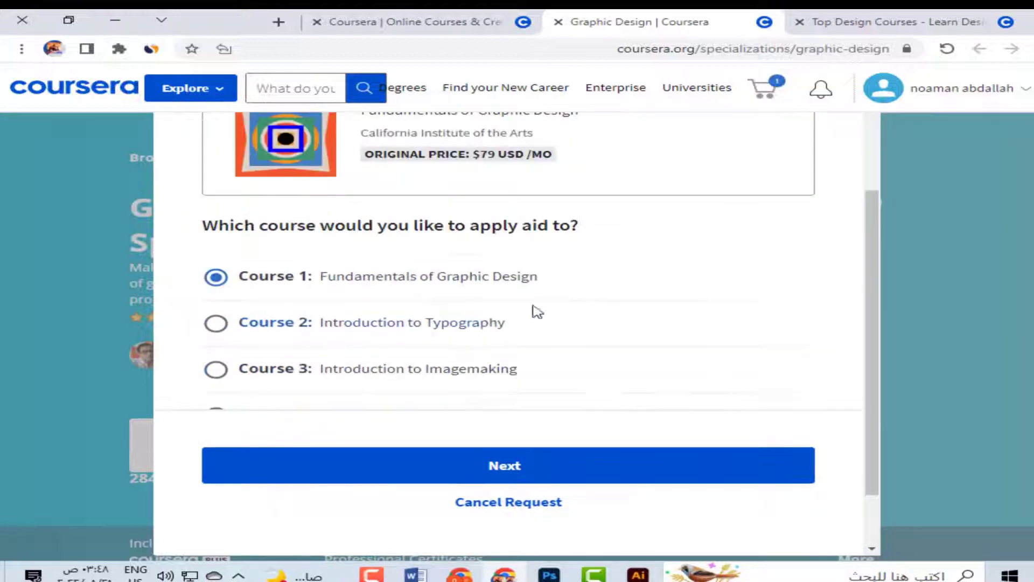
{"action": "left_click", "coordinate": [218, 324]}
{"action": "key", "text": "Up"}
{"action": "scroll", "coordinate": [464, 330], "scroll_direction": "up", "scroll_amount": 4}
{"action": "scroll", "coordinate": [492, 330], "scroll_direction": "down", "scroll_amount": 4}
{"action": "scroll", "coordinate": [587, 469], "scroll_direction": "up", "scroll_amount": 2}
{"action": "left_click", "coordinate": [586, 470]}
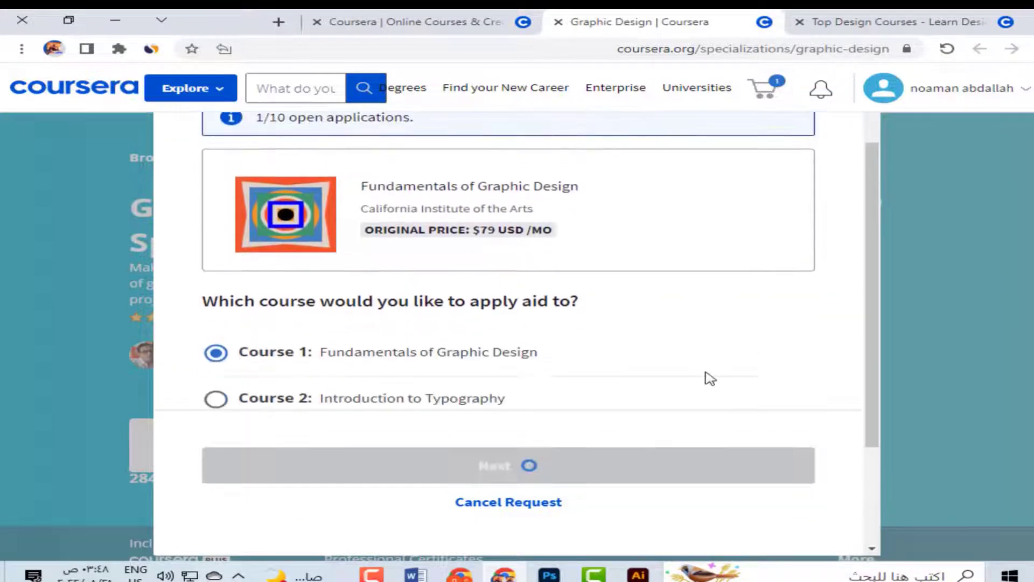
Translate the aid form into Arabic, check the saved education, income, employment and reason entries, and continue to the second page.
{"action": "scroll", "coordinate": [489, 269], "scroll_direction": "down", "scroll_amount": 2}
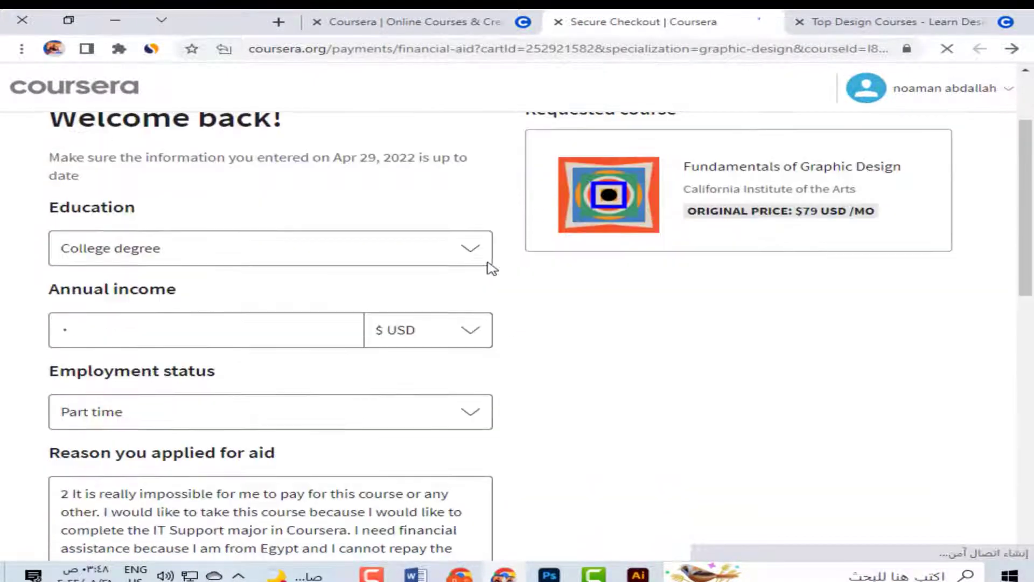
{"action": "scroll", "coordinate": [489, 268], "scroll_direction": "down", "scroll_amount": 1}
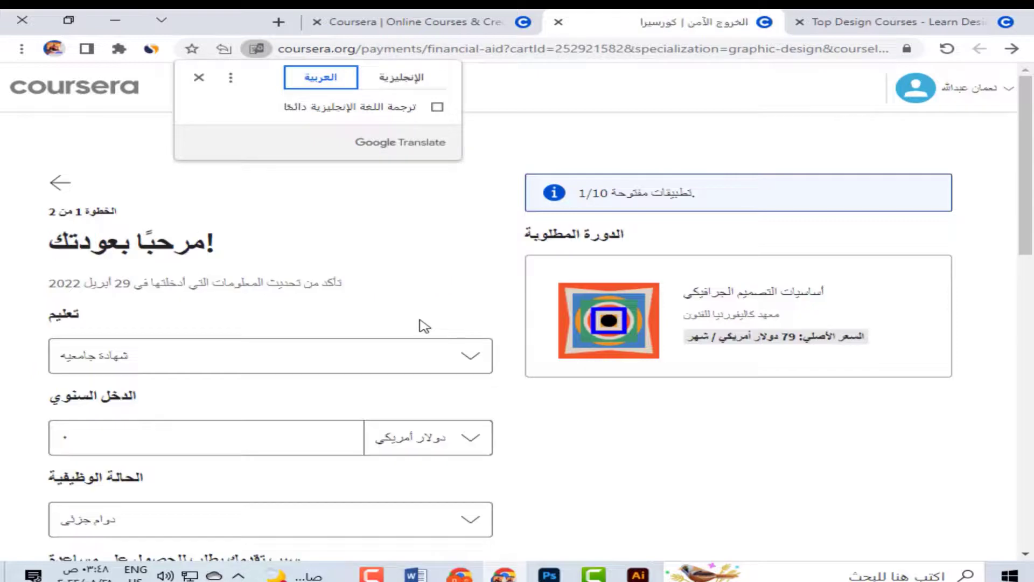
{"action": "scroll", "coordinate": [375, 298], "scroll_direction": "down", "scroll_amount": 10}
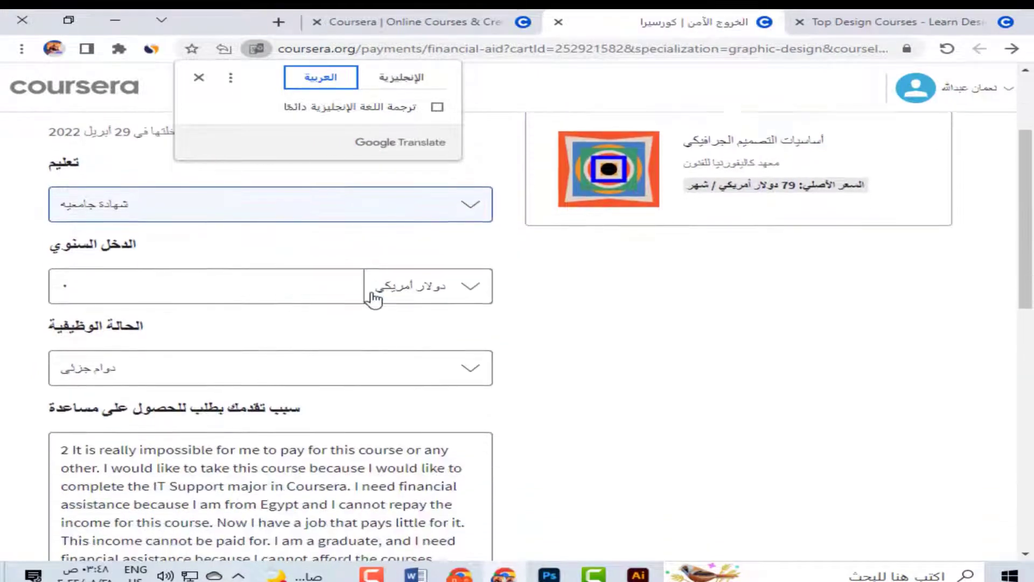
{"action": "scroll", "coordinate": [375, 298], "scroll_direction": "down", "scroll_amount": 3}
{"action": "left_click", "coordinate": [203, 442]}
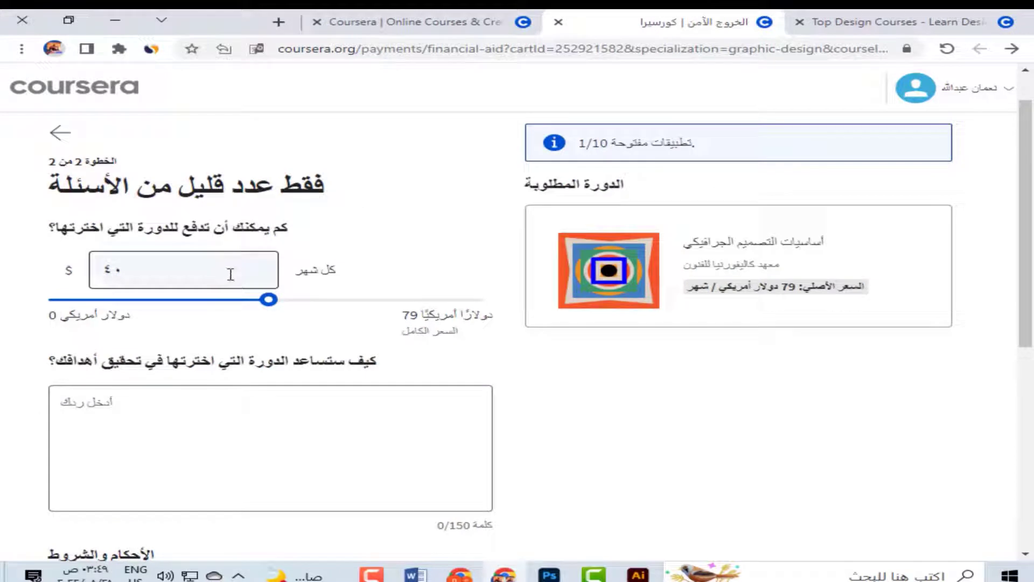
Set the affordable course payment to 0 USD per month and switch the form to English and back to Arabic.
{"action": "double_click", "coordinate": [123, 272]}
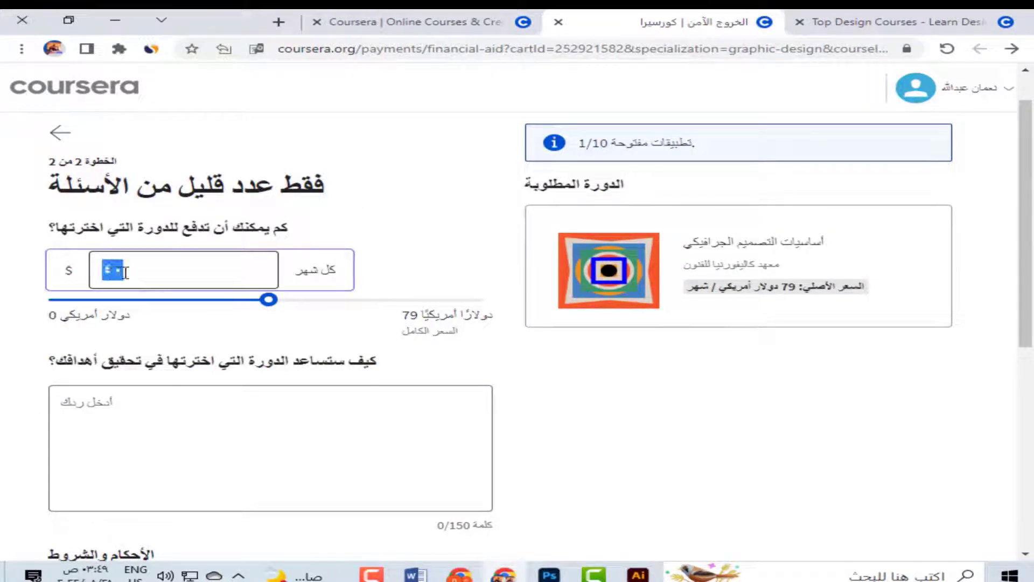
{"action": "type", "text": "0"}
{"action": "left_click", "coordinate": [256, 48]}
{"action": "left_click", "coordinate": [402, 77]}
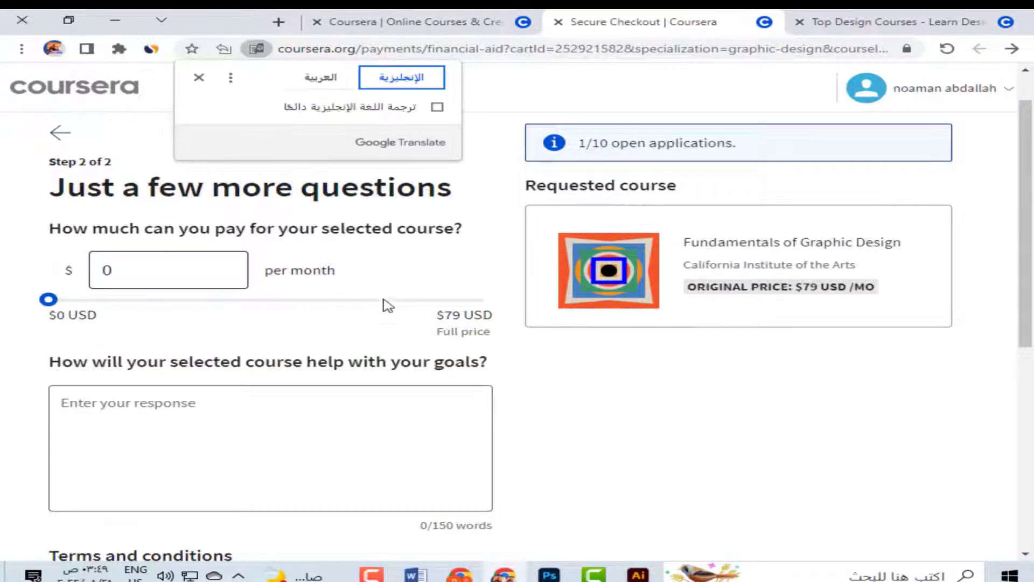
{"action": "left_click", "coordinate": [320, 77]}
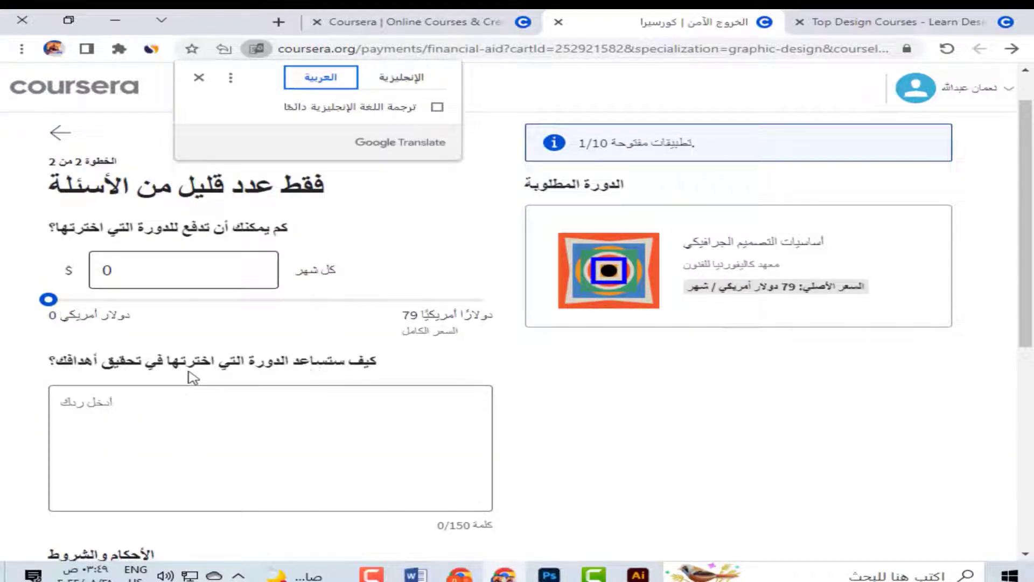
Look over the second page's goals question, terms checkboxes, agreement sentence field and reCAPTCHA.
{"action": "scroll", "coordinate": [119, 371], "scroll_direction": "down", "scroll_amount": 1}
{"action": "scroll", "coordinate": [120, 370], "scroll_direction": "down", "scroll_amount": 4}
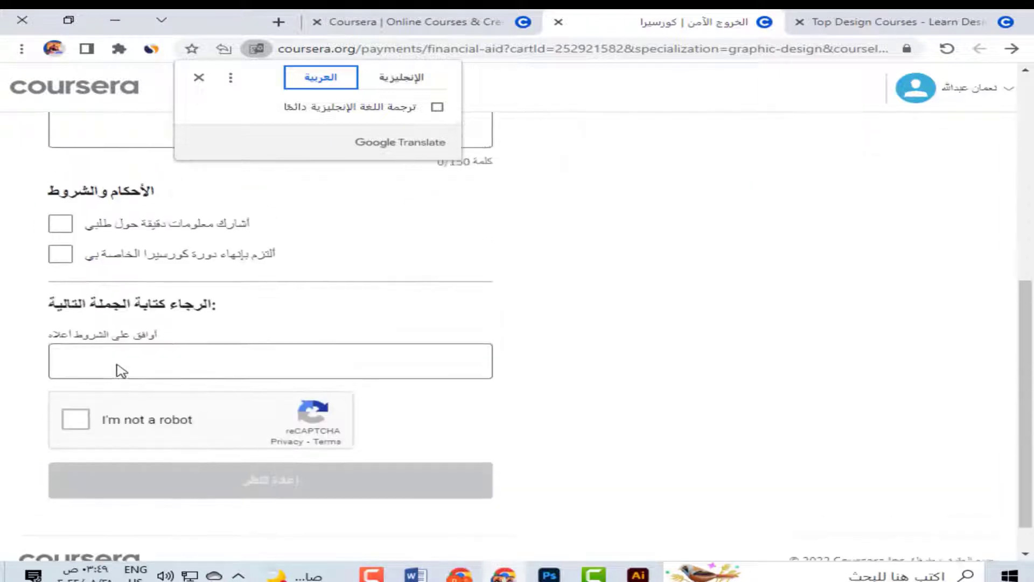
{"action": "scroll", "coordinate": [119, 370], "scroll_direction": "up", "scroll_amount": 8}
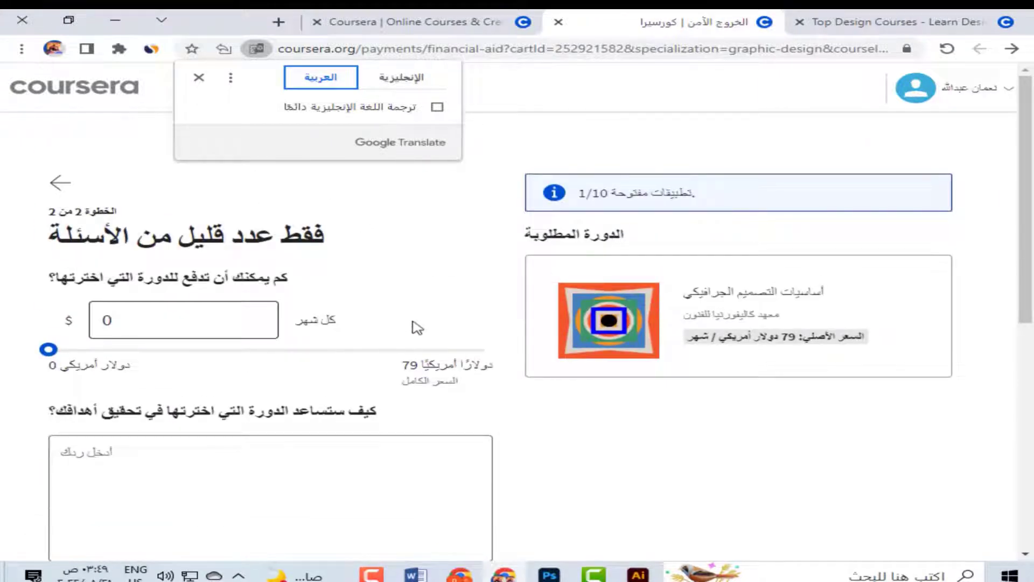
{"action": "scroll", "coordinate": [417, 328], "scroll_direction": "down", "scroll_amount": 4}
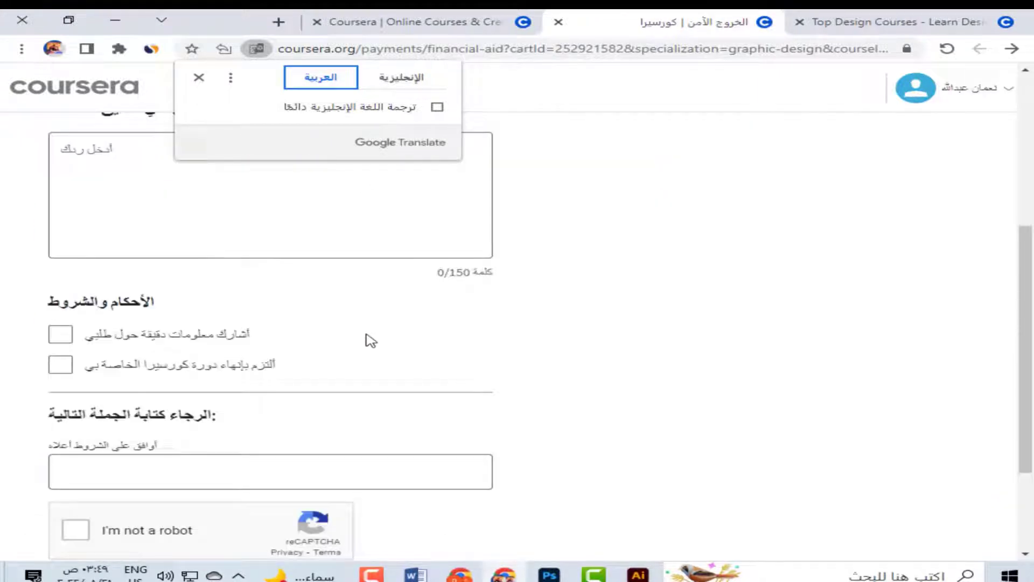
Go back to the Graphic Design specialization page and reopen the course selection of its financial aid application.
{"action": "key", "text": "alt+Left"}
{"action": "left_click", "coordinate": [424, 335]}
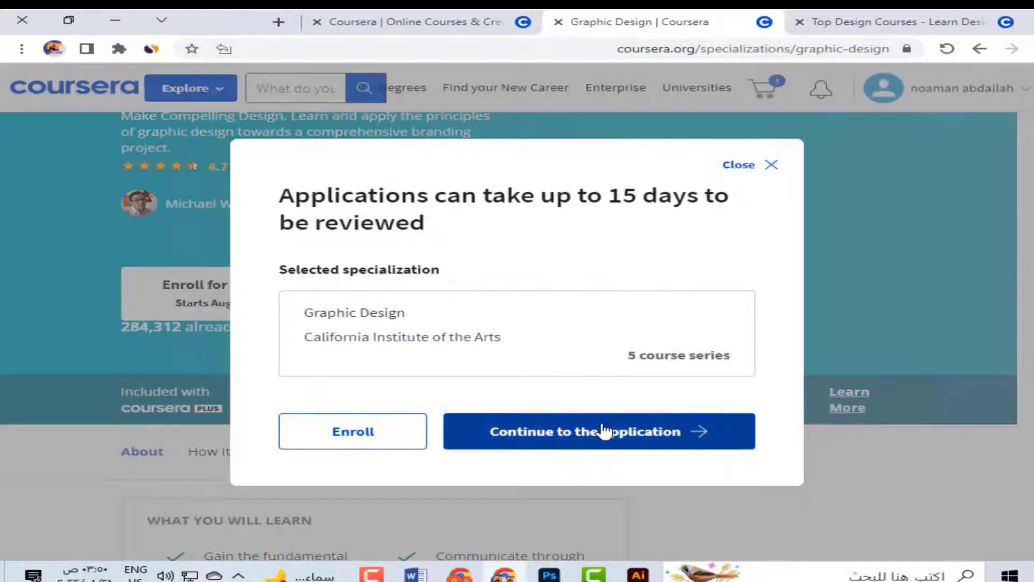
{"action": "left_click", "coordinate": [569, 431]}
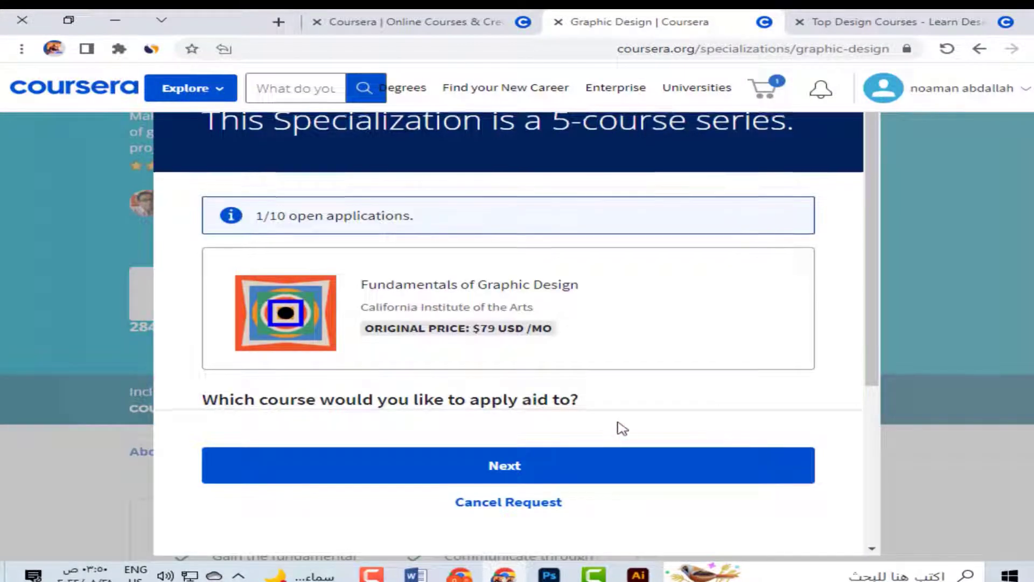
{"action": "scroll", "coordinate": [619, 427], "scroll_direction": "down", "scroll_amount": 2}
{"action": "scroll", "coordinate": [614, 405], "scroll_direction": "down", "scroll_amount": 3}
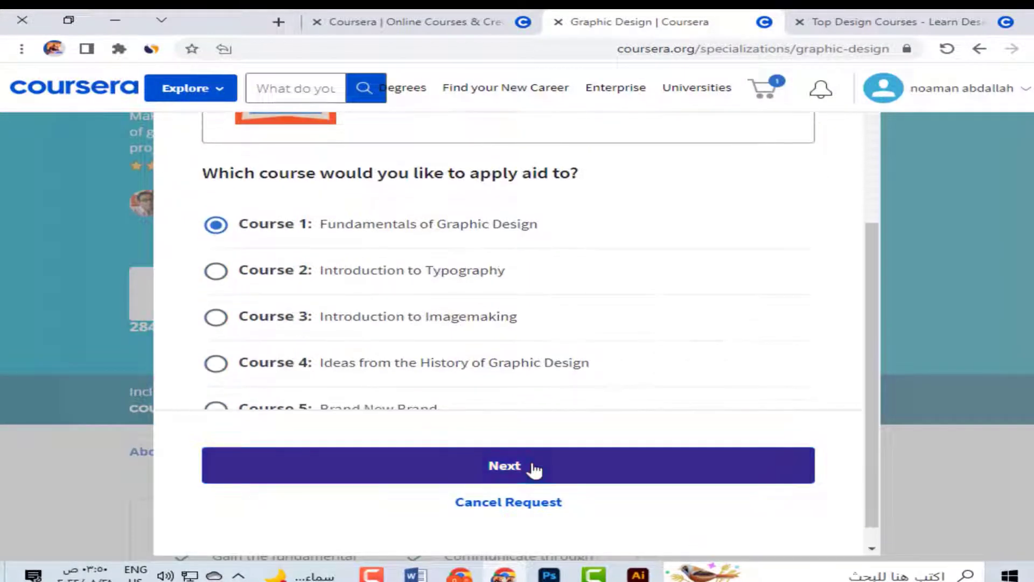
Continue the aid application for Course 1, Fundamentals of Graphic Design, and choose College degree as the education.
{"action": "left_click", "coordinate": [535, 470]}
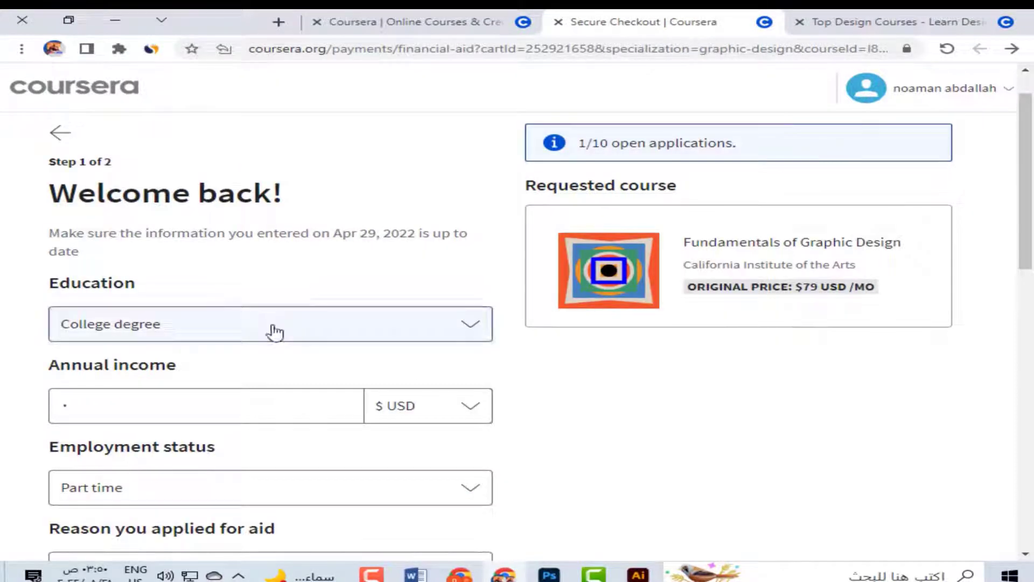
{"action": "left_click", "coordinate": [265, 338]}
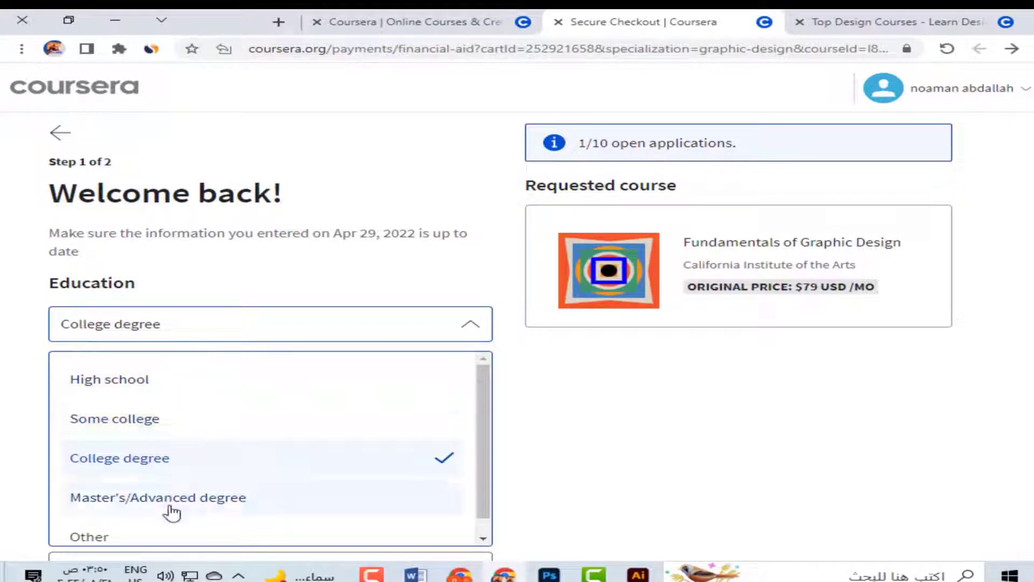
{"action": "left_click", "coordinate": [156, 459]}
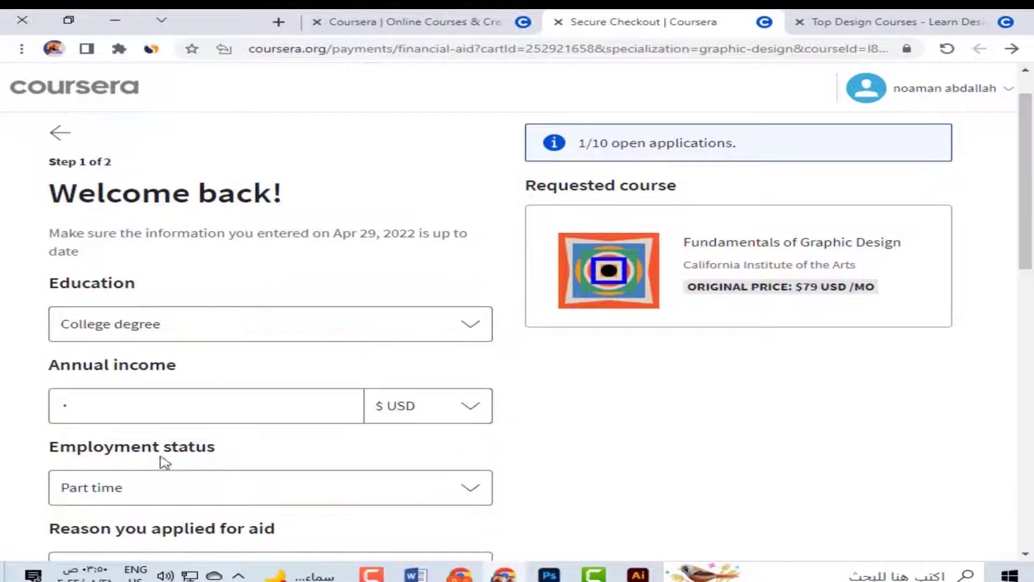
Set the employment status on the aid form to Full time.
{"action": "left_click", "coordinate": [202, 410]}
{"action": "scroll", "coordinate": [186, 387], "scroll_direction": "down", "scroll_amount": 1}
{"action": "left_click", "coordinate": [113, 417]}
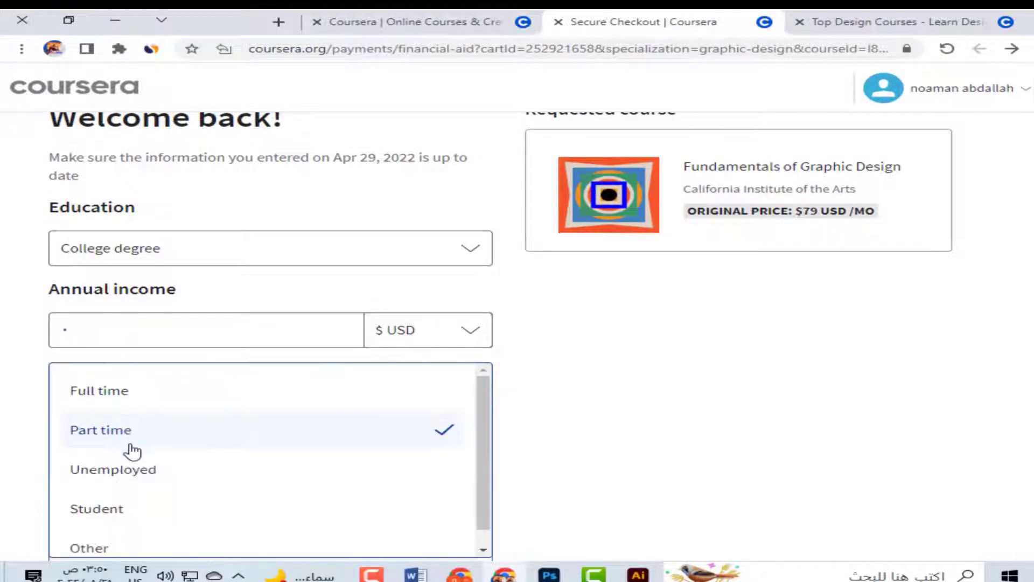
{"action": "left_click", "coordinate": [132, 397]}
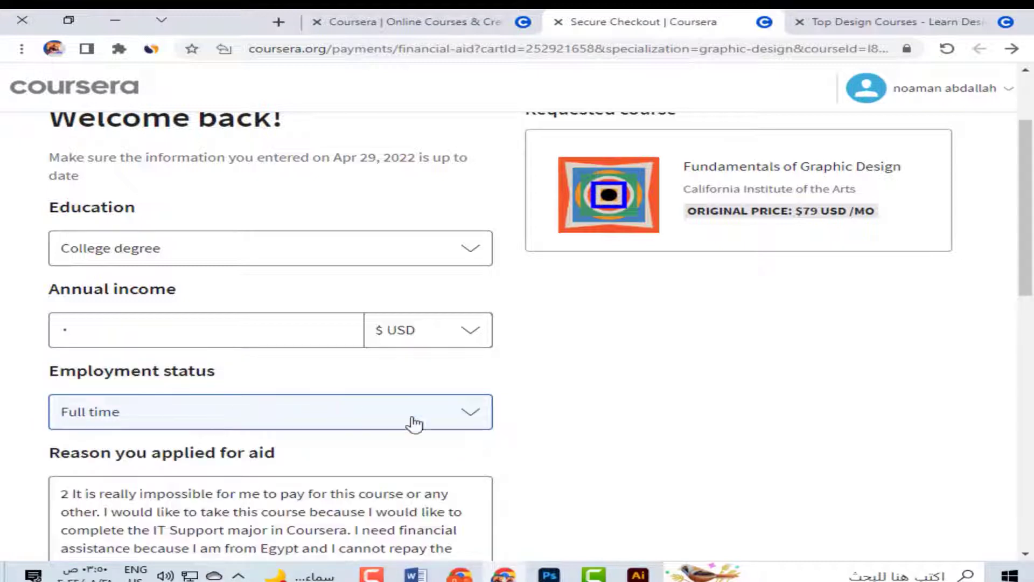
Review the saved reason for applying for aid down to its end and continue to the second page of the application.
{"action": "scroll", "coordinate": [557, 447], "scroll_direction": "down", "scroll_amount": 1}
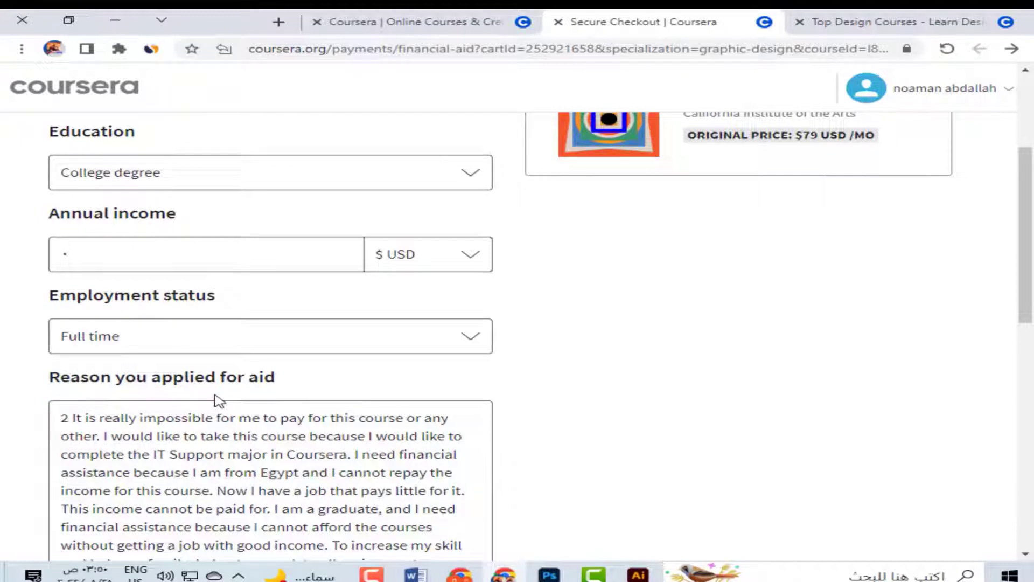
{"action": "scroll", "coordinate": [221, 387], "scroll_direction": "down", "scroll_amount": 12}
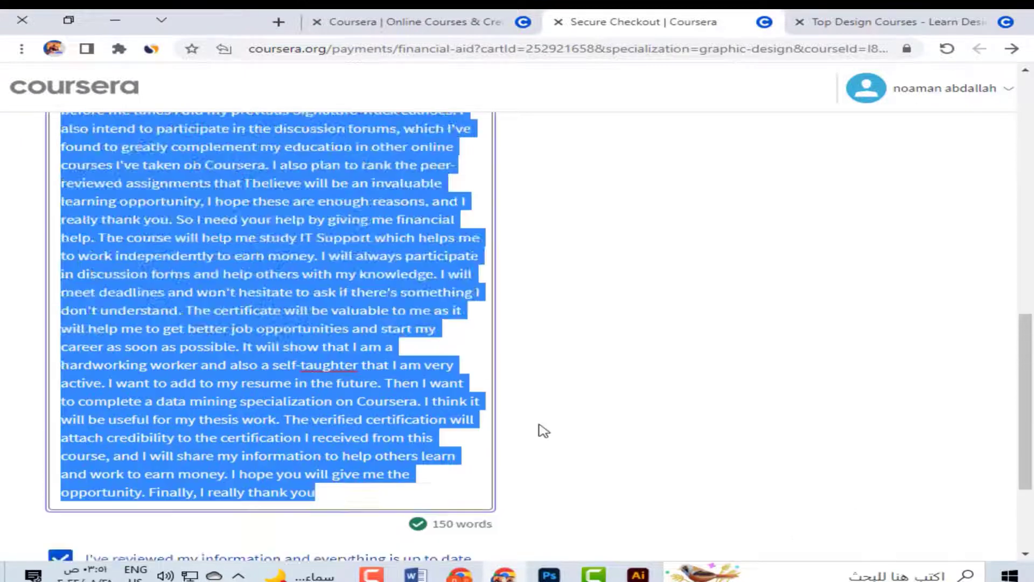
{"action": "scroll", "coordinate": [540, 429], "scroll_direction": "down", "scroll_amount": 3}
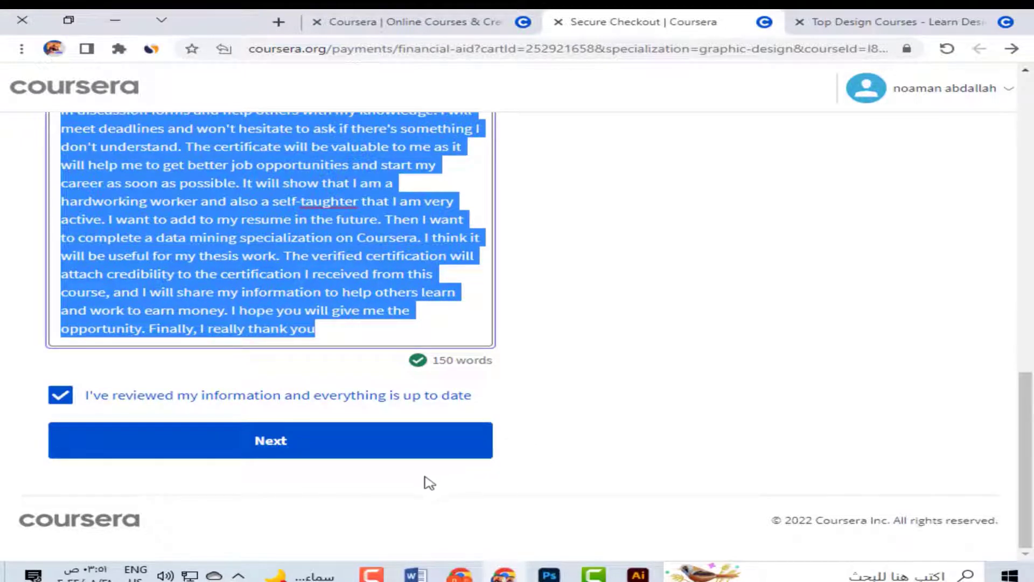
{"action": "left_click", "coordinate": [252, 452]}
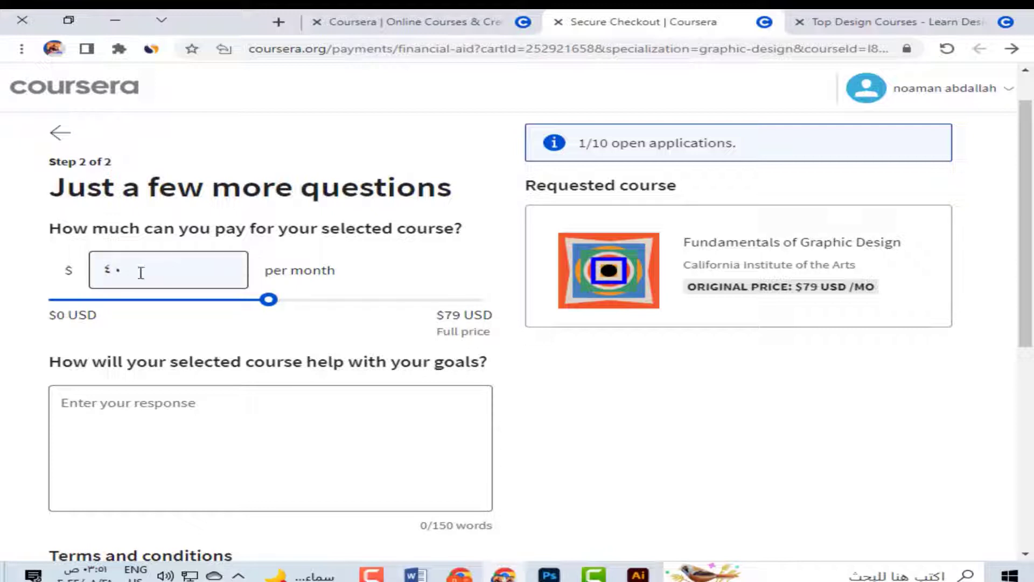
Set the affordable course payment to 0 USD per month and translate the page into Arabic.
{"action": "left_click", "coordinate": [121, 271]}
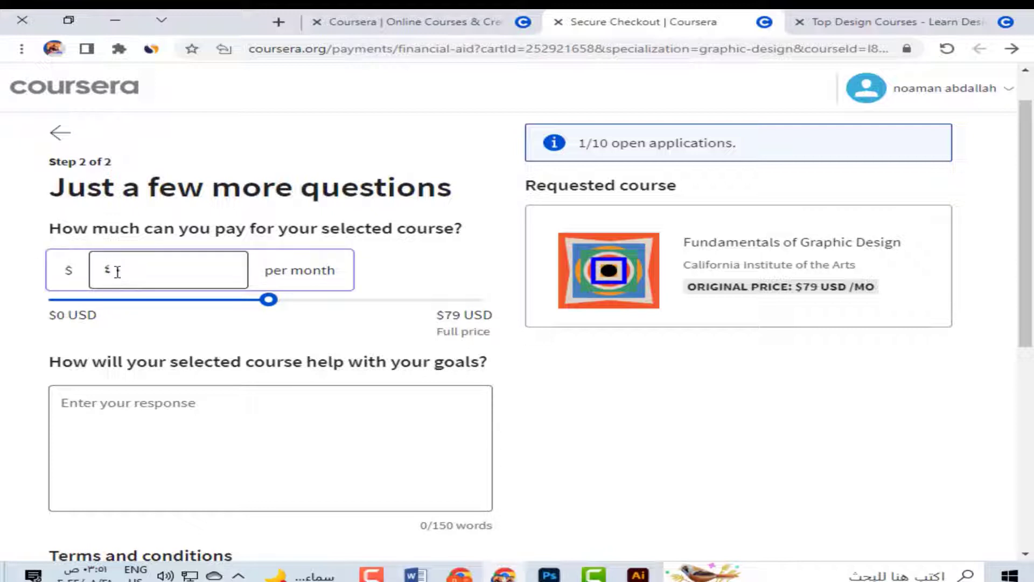
{"action": "double_click", "coordinate": [116, 270]}
{"action": "type", "text": "0"}
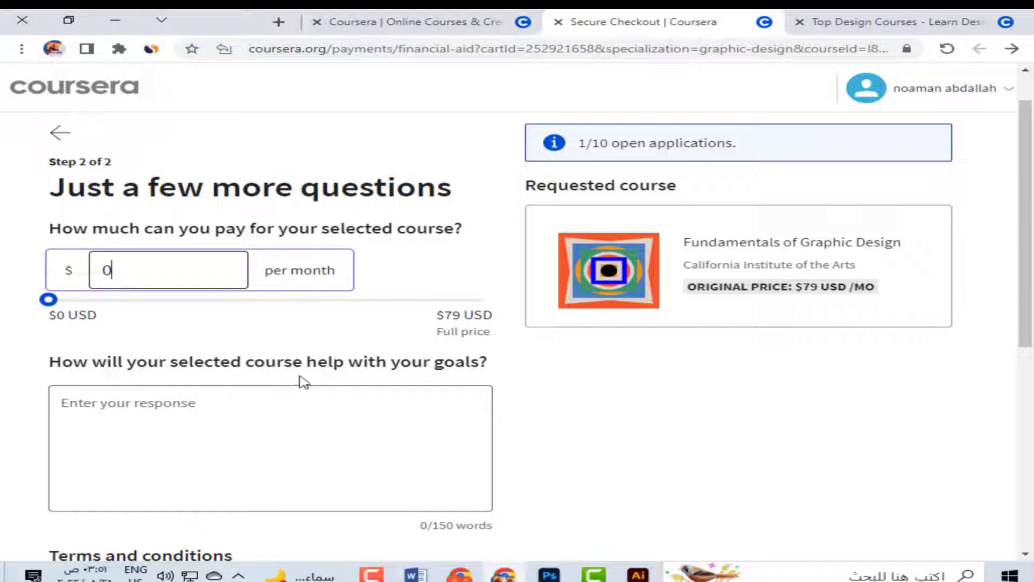
{"action": "right_click", "coordinate": [202, 374]}
{"action": "left_click", "coordinate": [314, 320]}
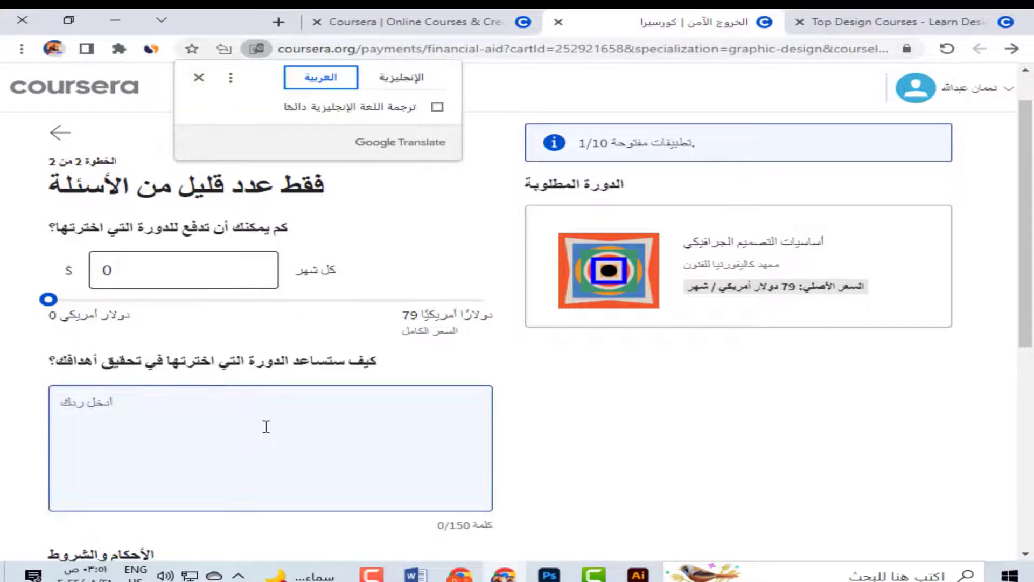
Check the form's goals question and read the prepared Q1 and Q2 financial aid answers in the Word document.
{"action": "scroll", "coordinate": [311, 431], "scroll_direction": "down", "scroll_amount": 2}
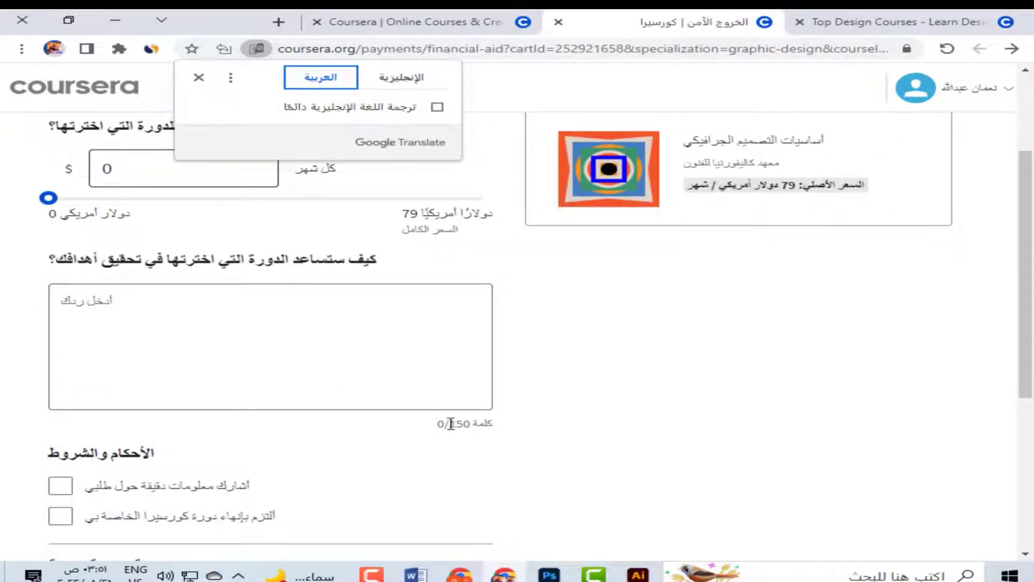
{"action": "scroll", "coordinate": [451, 429], "scroll_direction": "up", "scroll_amount": 3}
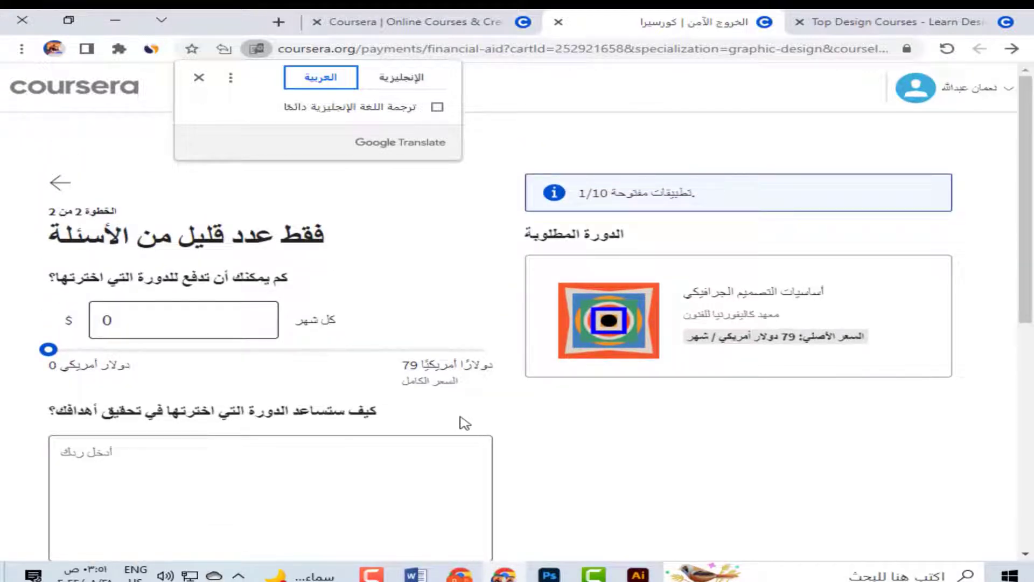
{"action": "scroll", "coordinate": [459, 421], "scroll_direction": "down", "scroll_amount": 4}
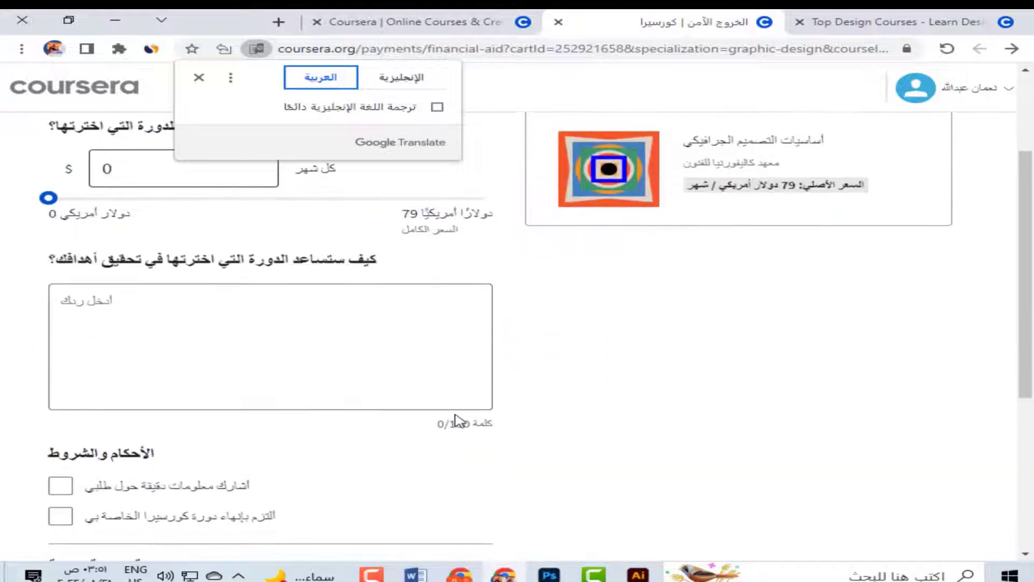
{"action": "scroll", "coordinate": [459, 419], "scroll_direction": "up", "scroll_amount": 4}
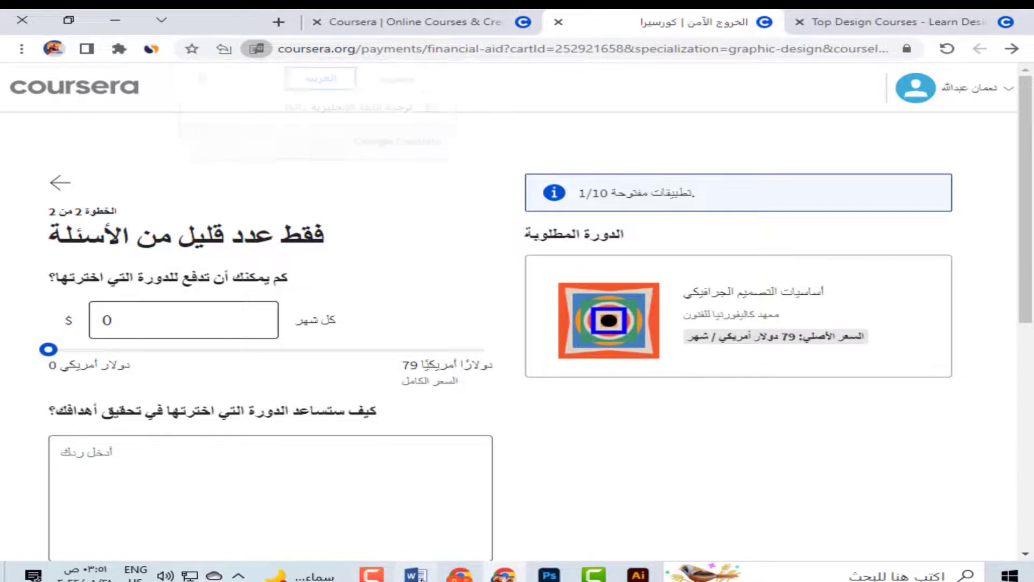
{"action": "left_click", "coordinate": [414, 576]}
{"action": "scroll", "coordinate": [720, 317], "scroll_direction": "down", "scroll_amount": 2}
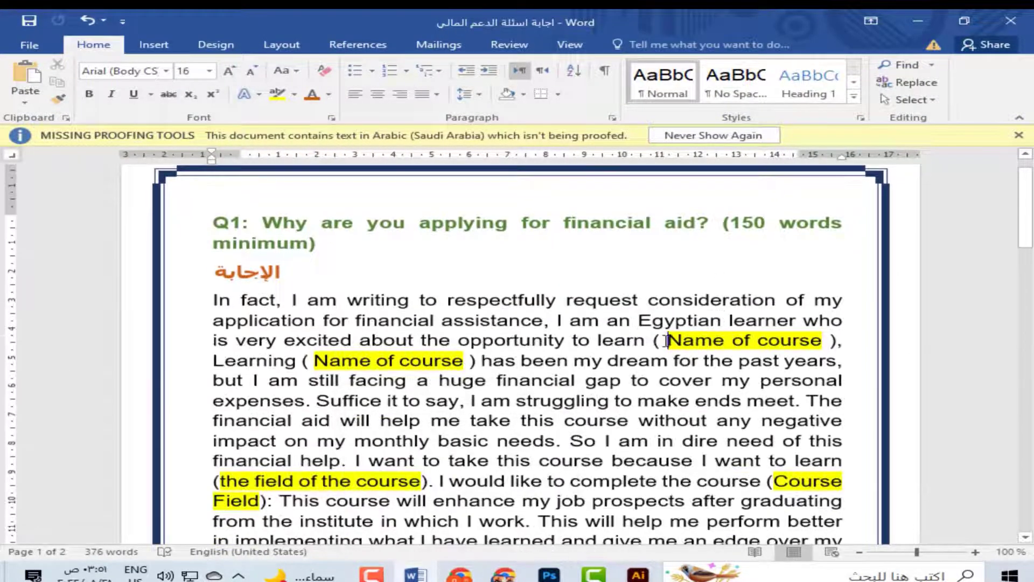
{"action": "scroll", "coordinate": [666, 340], "scroll_direction": "down", "scroll_amount": 3}
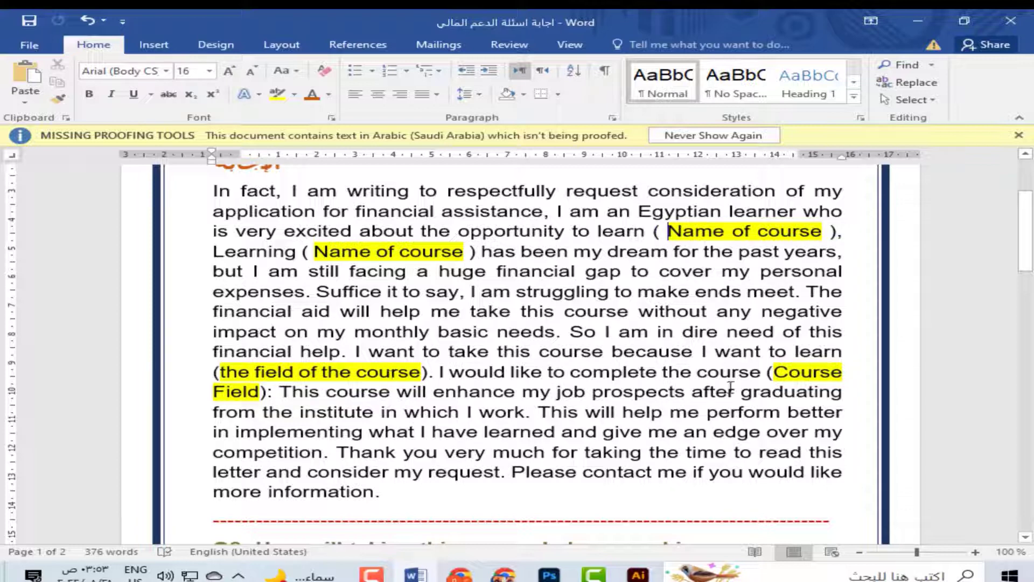
{"action": "scroll", "coordinate": [298, 401], "scroll_direction": "down", "scroll_amount": 5}
{"action": "scroll", "coordinate": [256, 279], "scroll_direction": "up", "scroll_amount": 5}
{"action": "scroll", "coordinate": [474, 379], "scroll_direction": "down", "scroll_amount": 3}
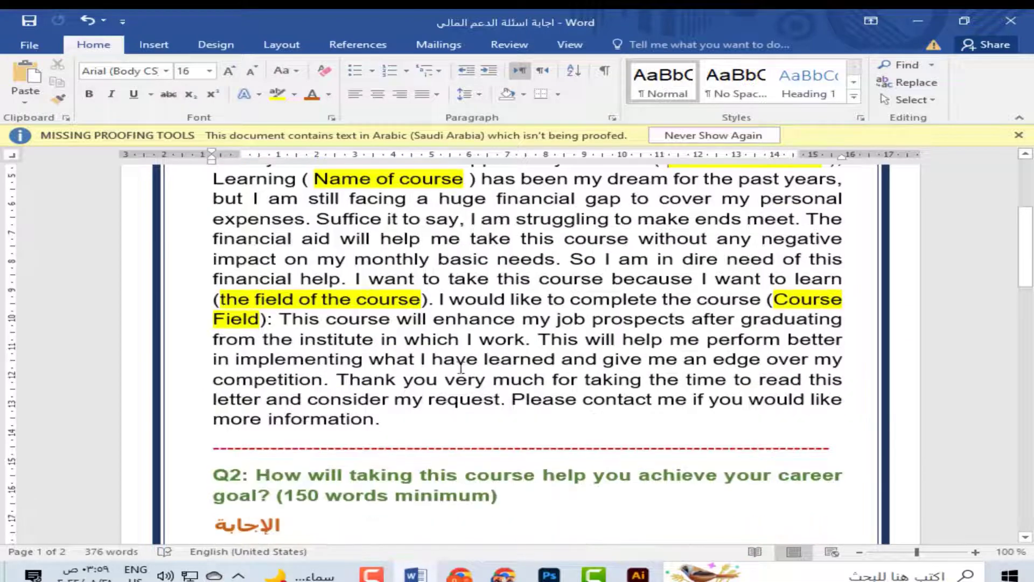
{"action": "scroll", "coordinate": [515, 377], "scroll_direction": "up", "scroll_amount": 5}
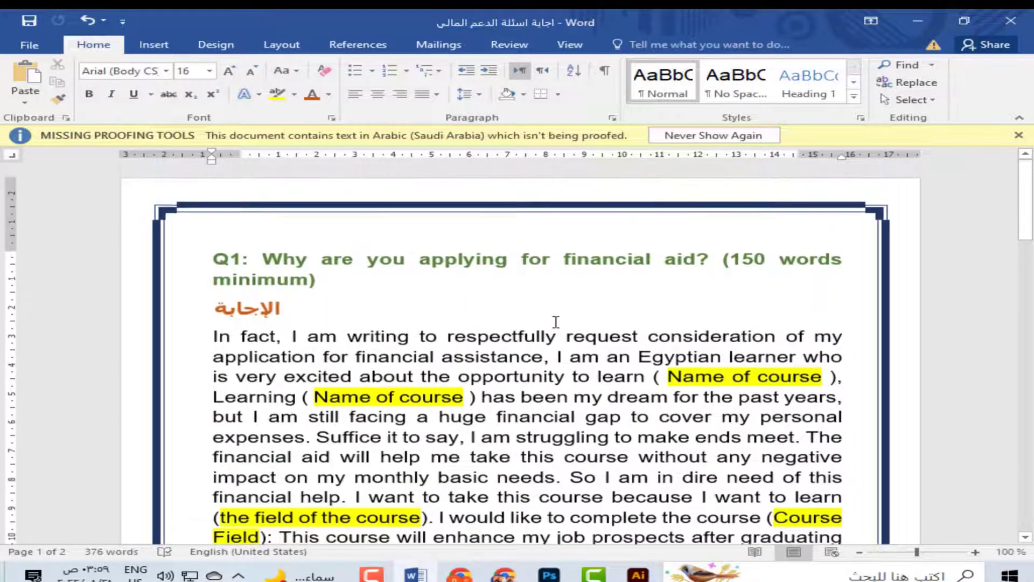
{"action": "scroll", "coordinate": [553, 300], "scroll_direction": "down", "scroll_amount": 2}
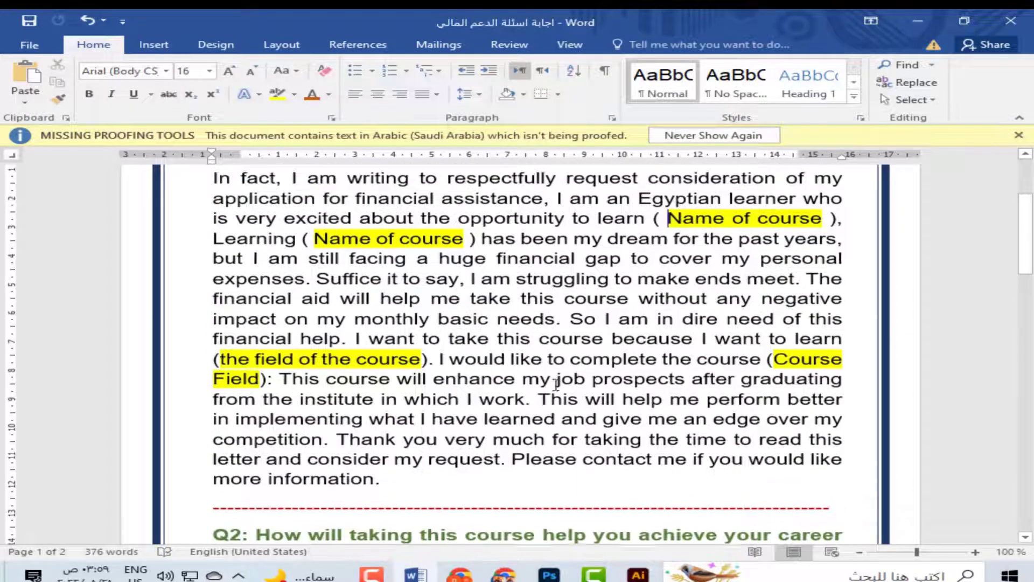
Copy the complete Q1 answer, from "In fact, I am writing" to "more information.".
{"action": "scroll", "coordinate": [511, 322], "scroll_direction": "up", "scroll_amount": 1}
{"action": "left_click_drag", "start_coordinate": [389, 532], "coordinate": [216, 231]}
{"action": "right_click", "coordinate": [315, 253]}
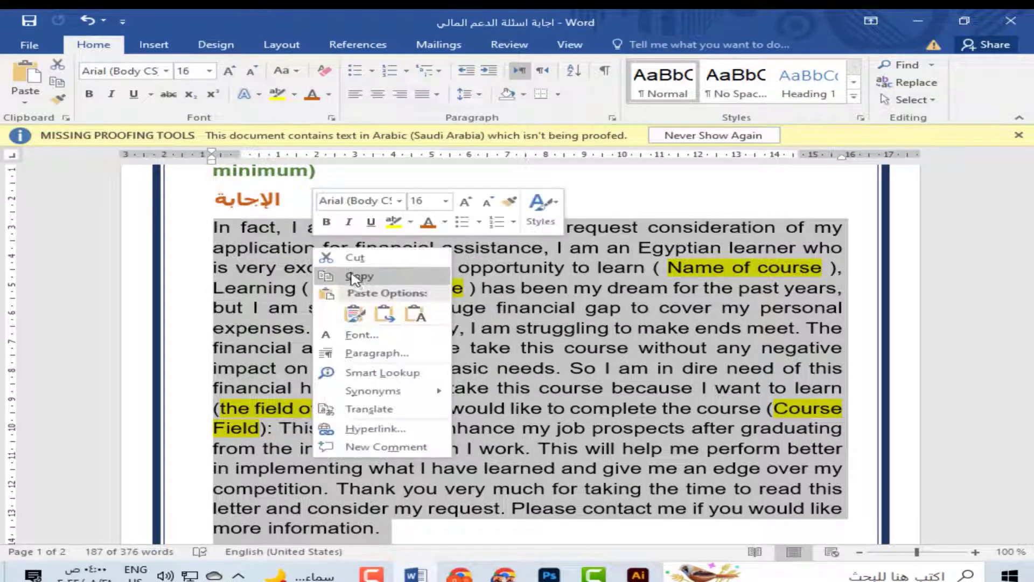
{"action": "left_click", "coordinate": [357, 273]}
Switch to the browser and translate the copied answer from English into Arabic with Google Translate in a new tab.
{"action": "key", "text": "alt+Tab"}
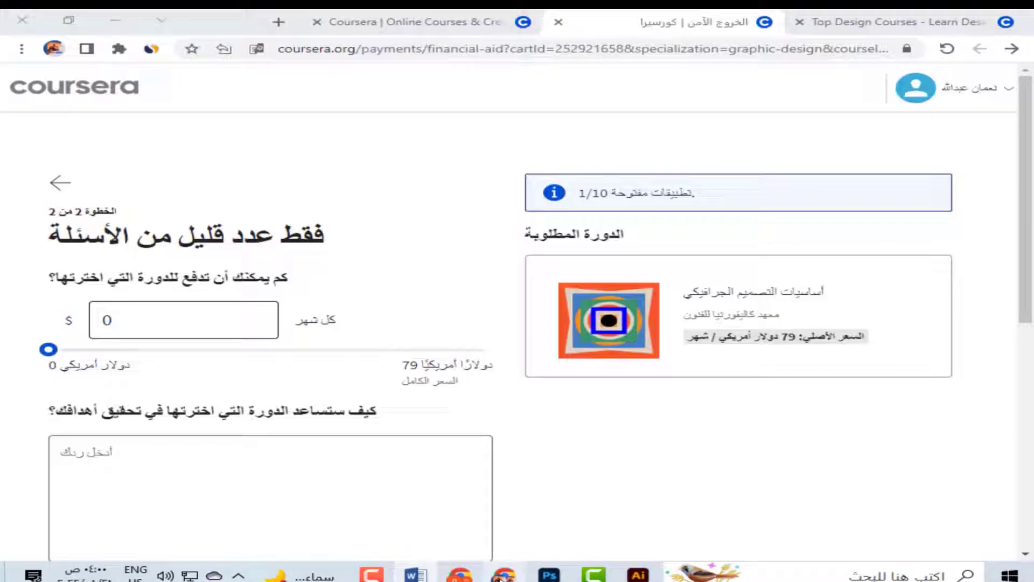
{"action": "key", "text": "ctrl+t"}
{"action": "left_click", "coordinate": [82, 111]}
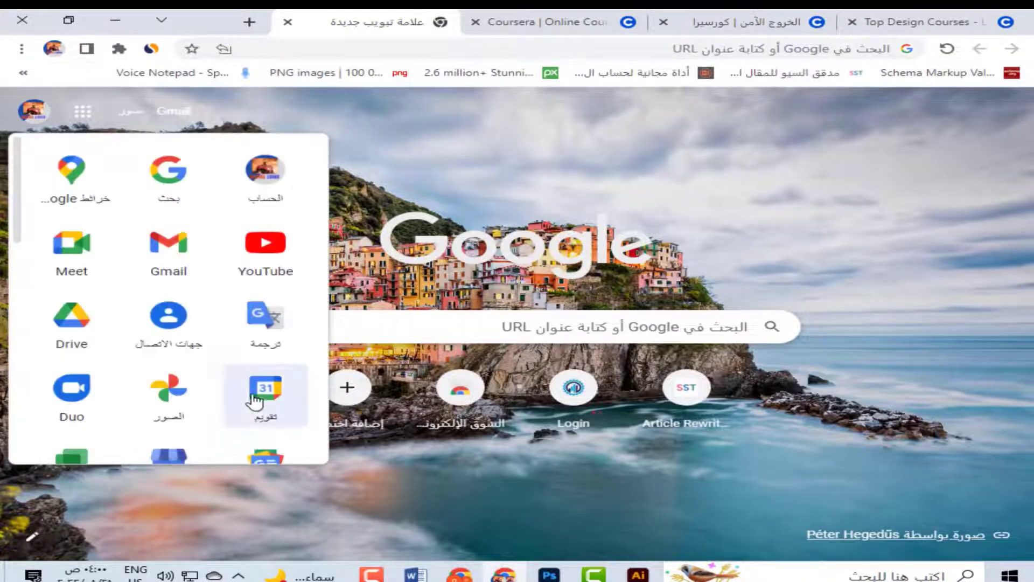
{"action": "left_click", "coordinate": [265, 333]}
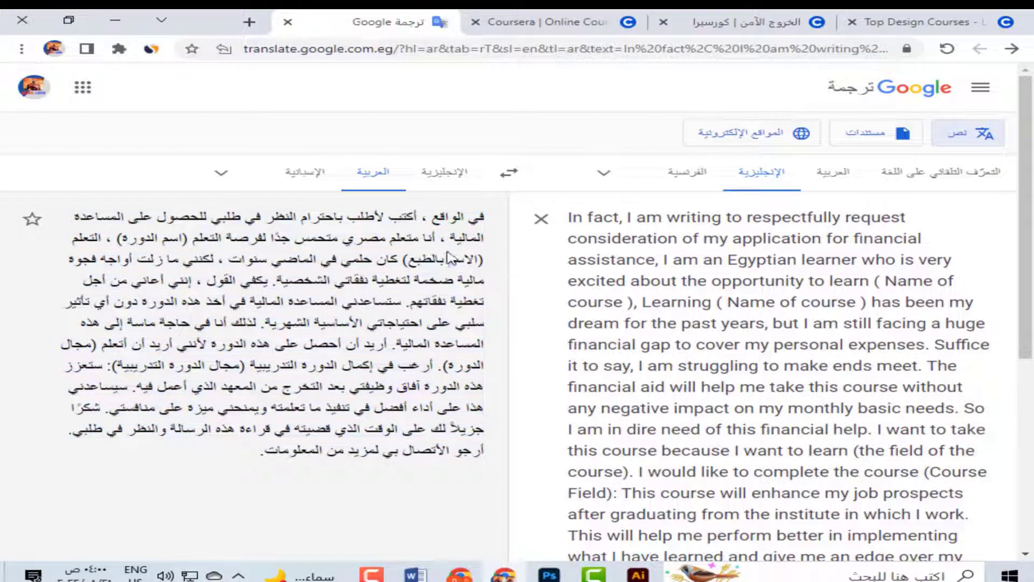
Read through the Arabic translation of the financial aid answer, including its course name and course field placeholders.
{"action": "triple_click", "coordinate": [368, 245]}
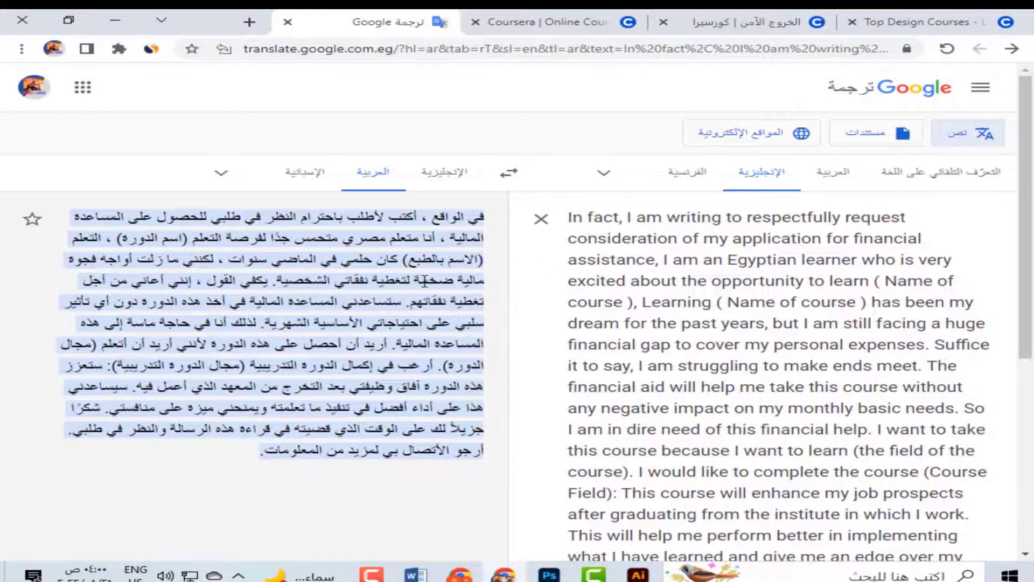
{"action": "left_click", "coordinate": [514, 277]}
{"action": "triple_click", "coordinate": [123, 241]}
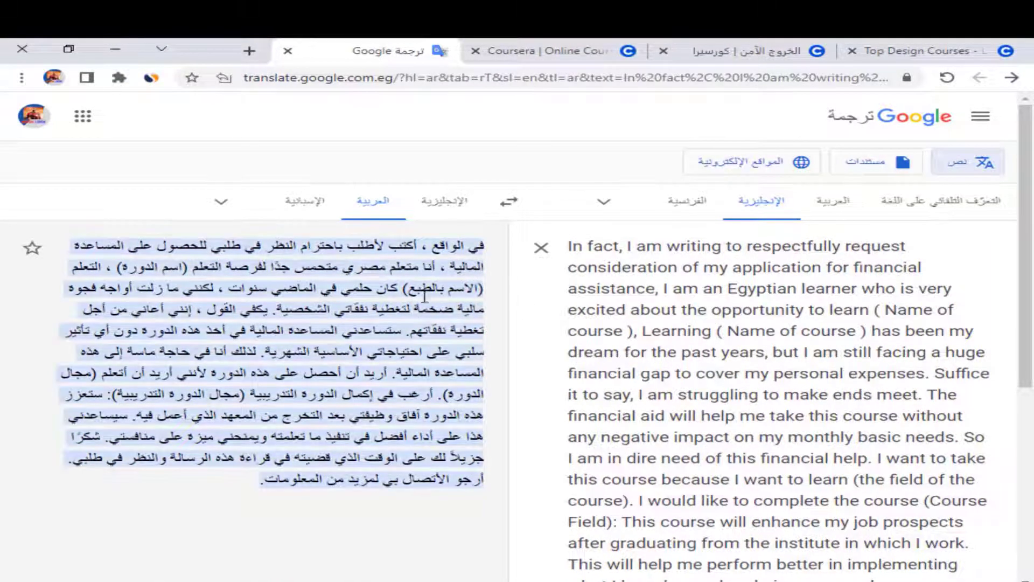
{"action": "left_click", "coordinate": [186, 326]}
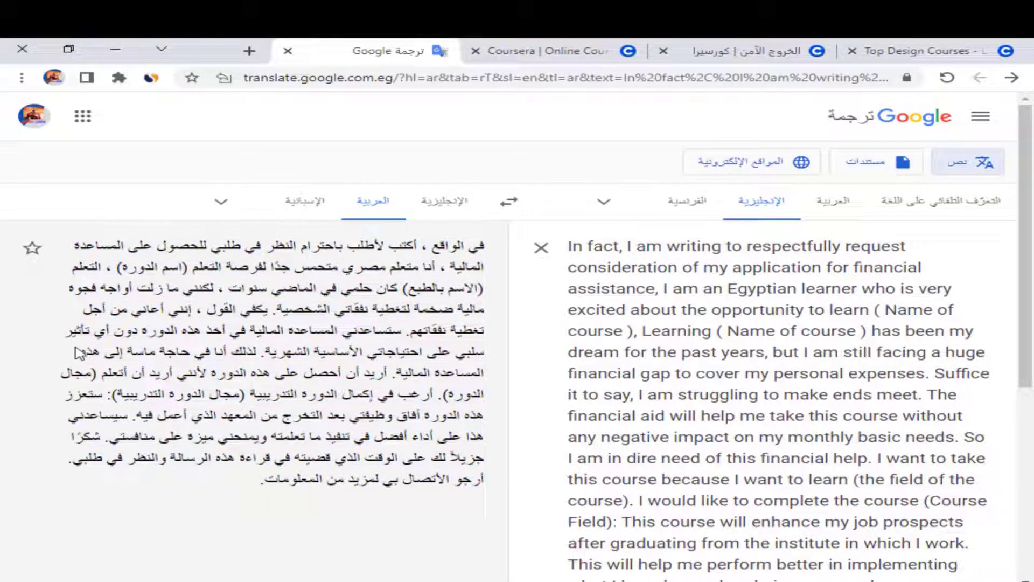
{"action": "triple_click", "coordinate": [149, 329]}
{"action": "left_click", "coordinate": [407, 345]}
{"action": "triple_click", "coordinate": [280, 350]}
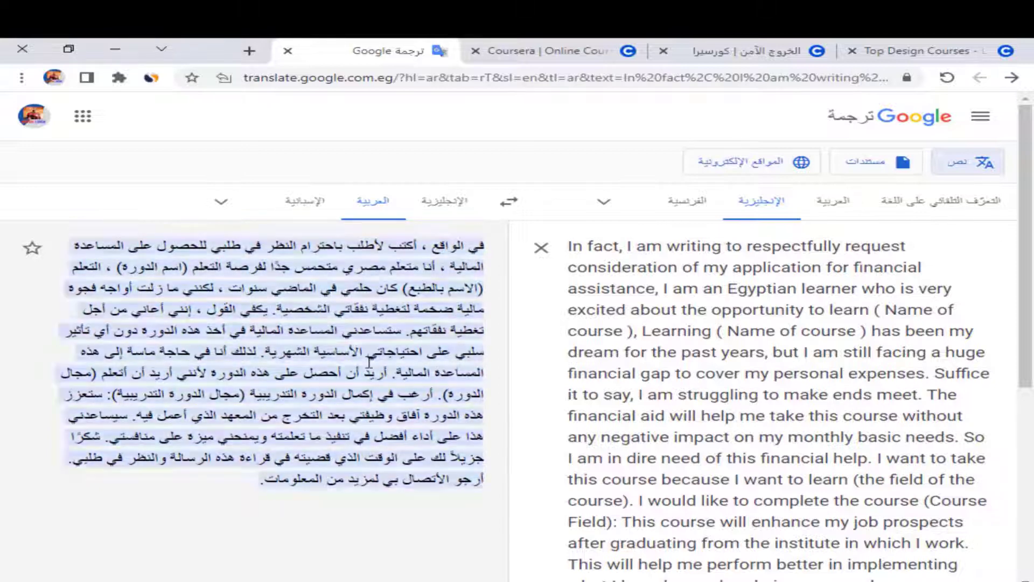
{"action": "left_click", "coordinate": [549, 361]}
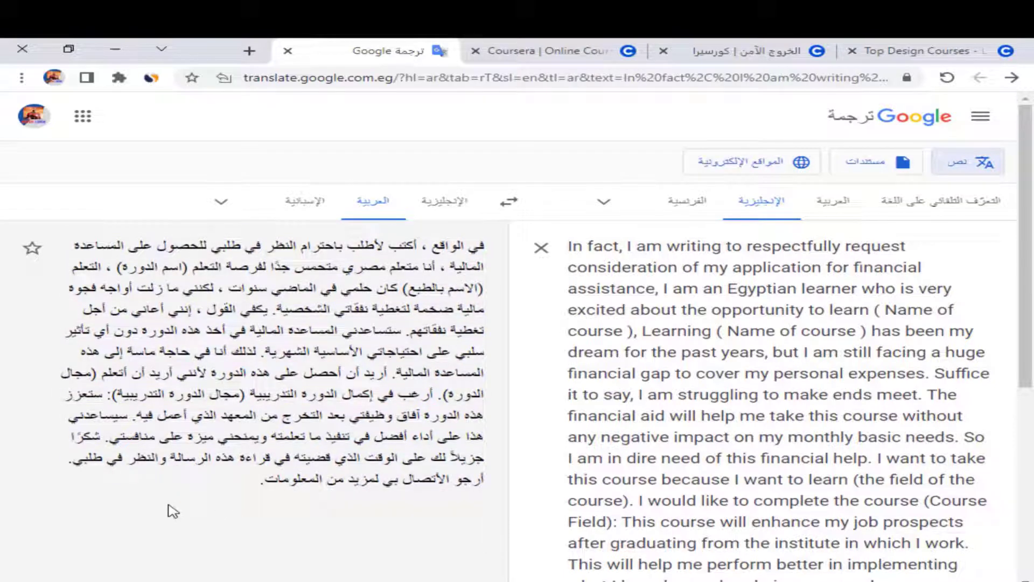
{"action": "triple_click", "coordinate": [409, 372]}
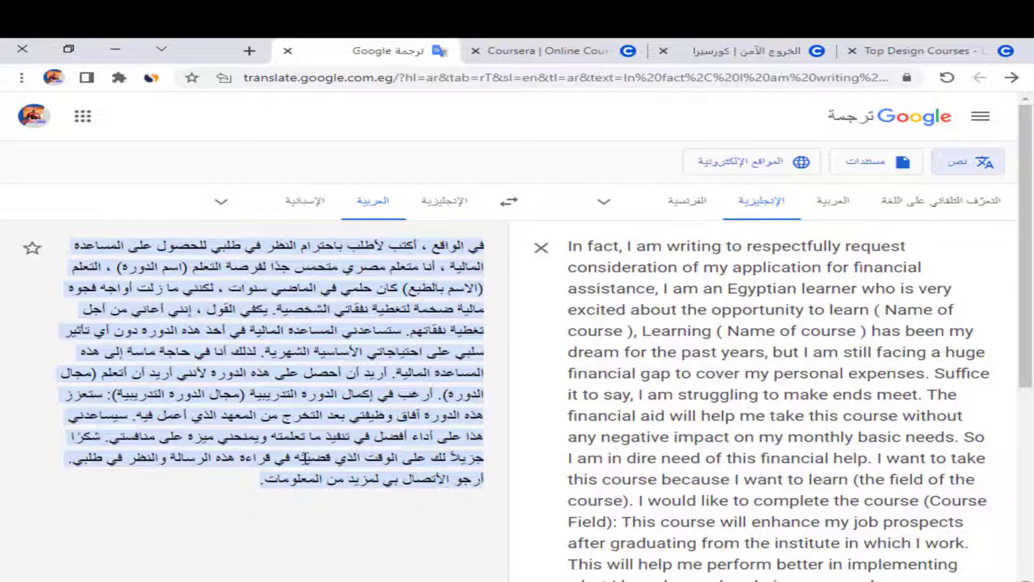
{"action": "left_click", "coordinate": [280, 476]}
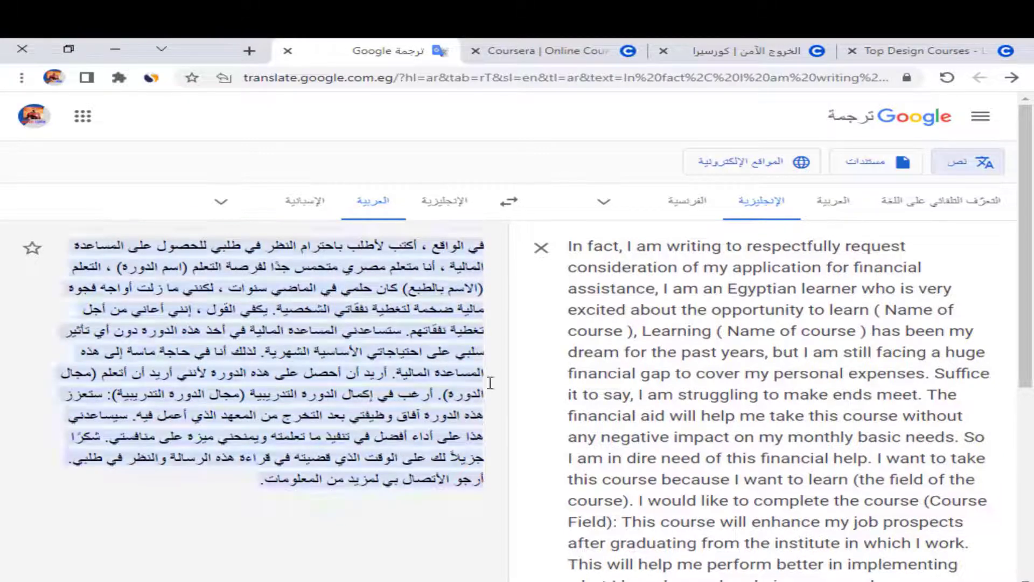
{"action": "triple_click", "coordinate": [468, 360]}
{"action": "left_click", "coordinate": [397, 390]}
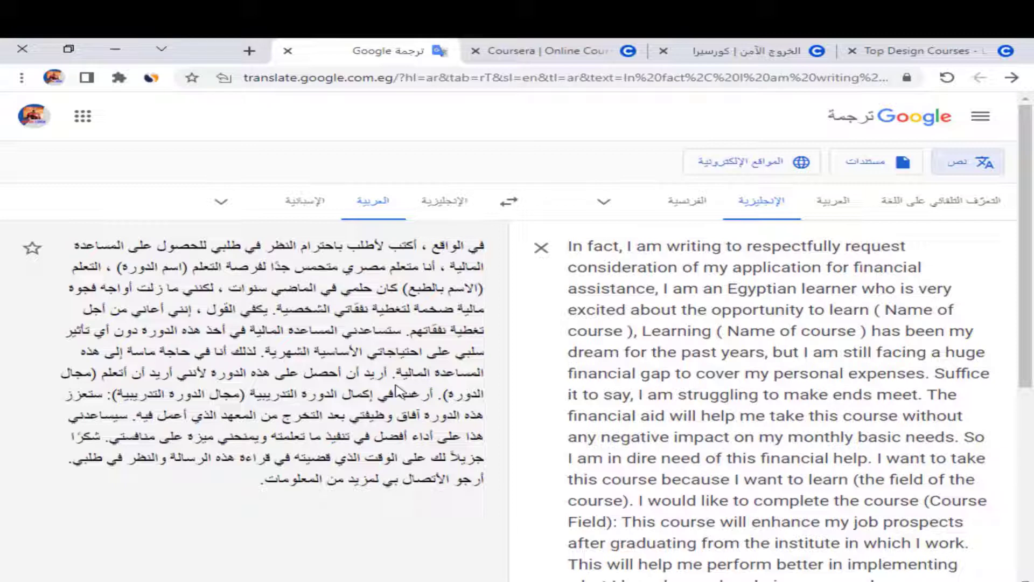
Return to the Coursera financial aid application and view its terms checkboxes, agreement sentence field and reCAPTCHA.
{"action": "left_click", "coordinate": [580, 60]}
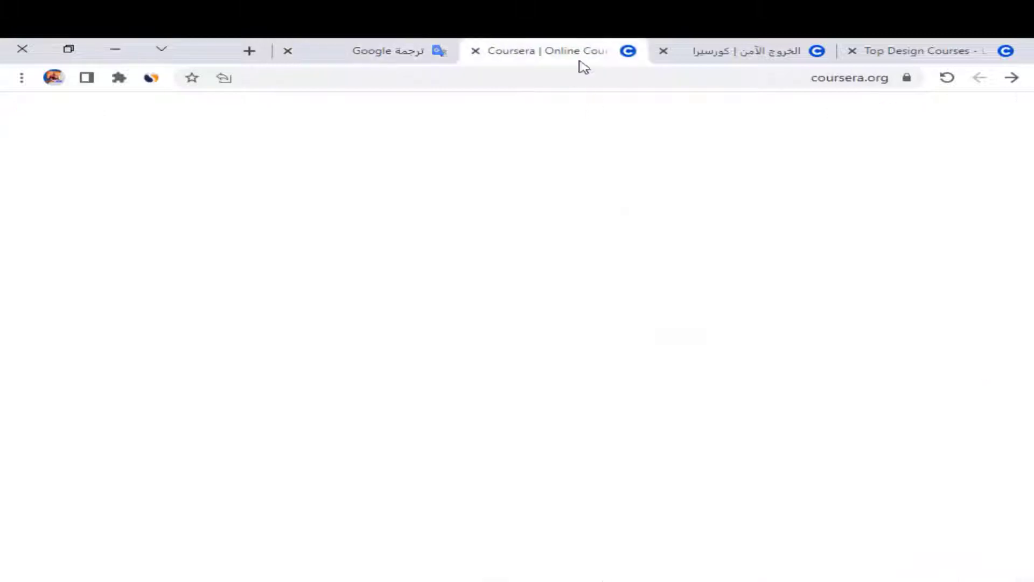
{"action": "key", "text": "ctrl+shift+Tab"}
{"action": "scroll", "coordinate": [557, 426], "scroll_direction": "down", "scroll_amount": 5}
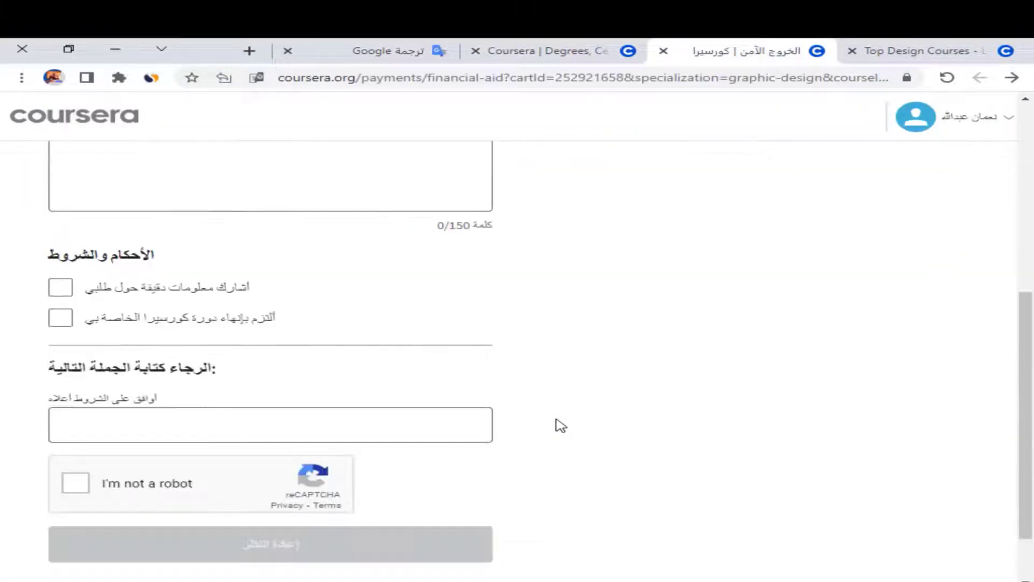
Compare the financial aid application's goals question in English and Arabic, and leave the page in its original English.
{"action": "scroll", "coordinate": [561, 425], "scroll_direction": "up", "scroll_amount": 4}
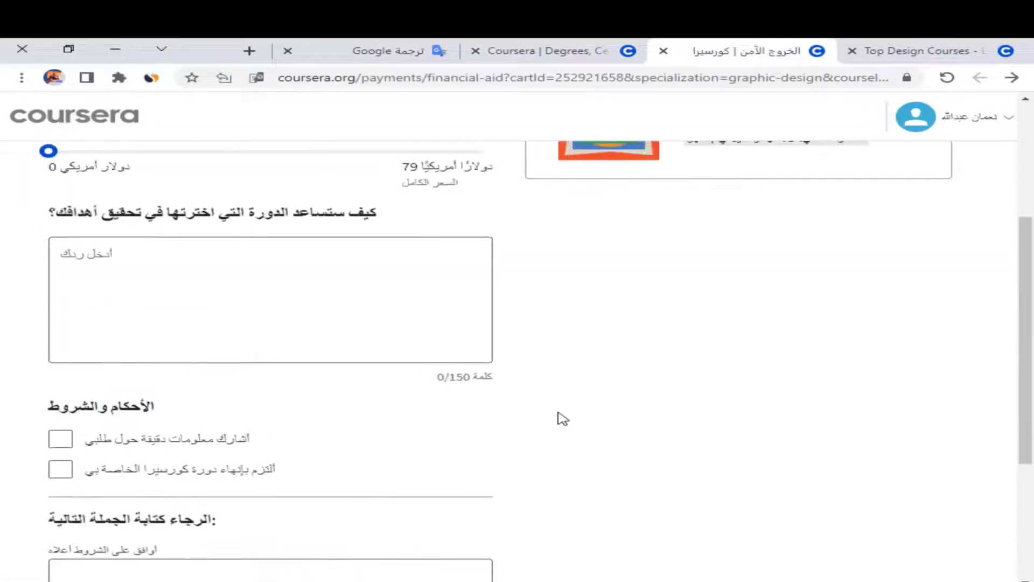
{"action": "left_click", "coordinate": [256, 77]}
{"action": "left_click", "coordinate": [401, 106]}
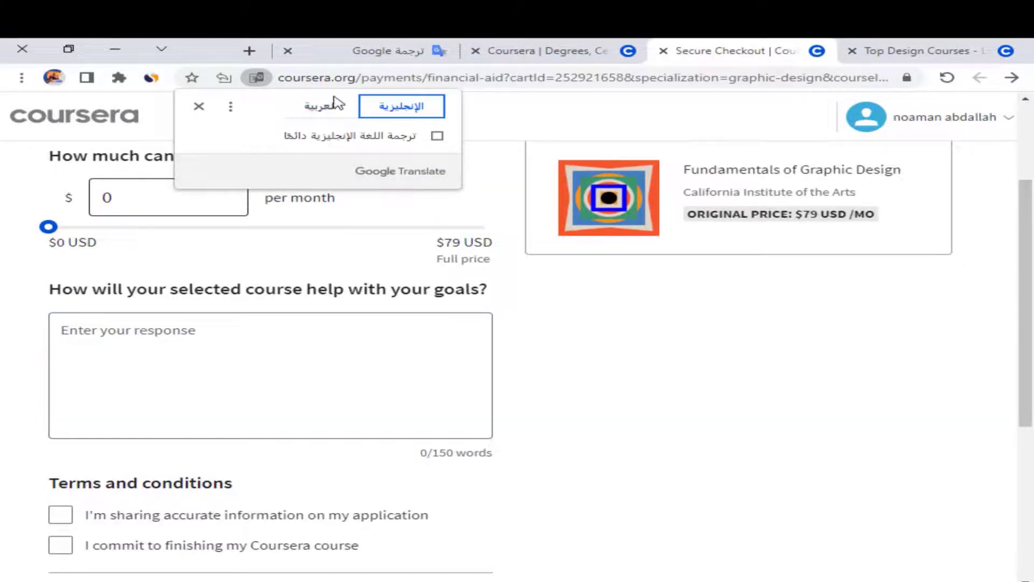
{"action": "left_click", "coordinate": [305, 110]}
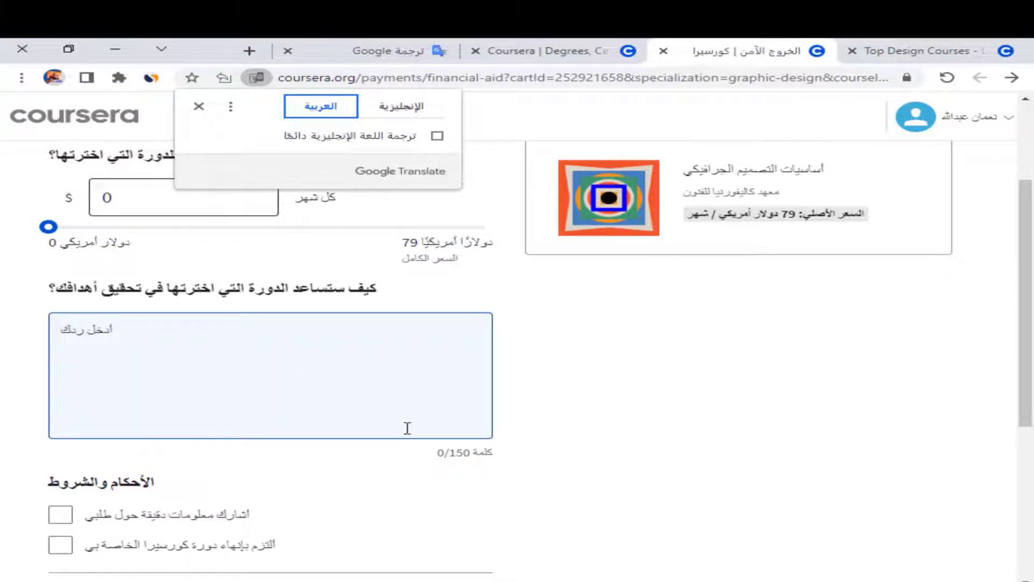
{"action": "scroll", "coordinate": [395, 429], "scroll_direction": "down", "scroll_amount": 1}
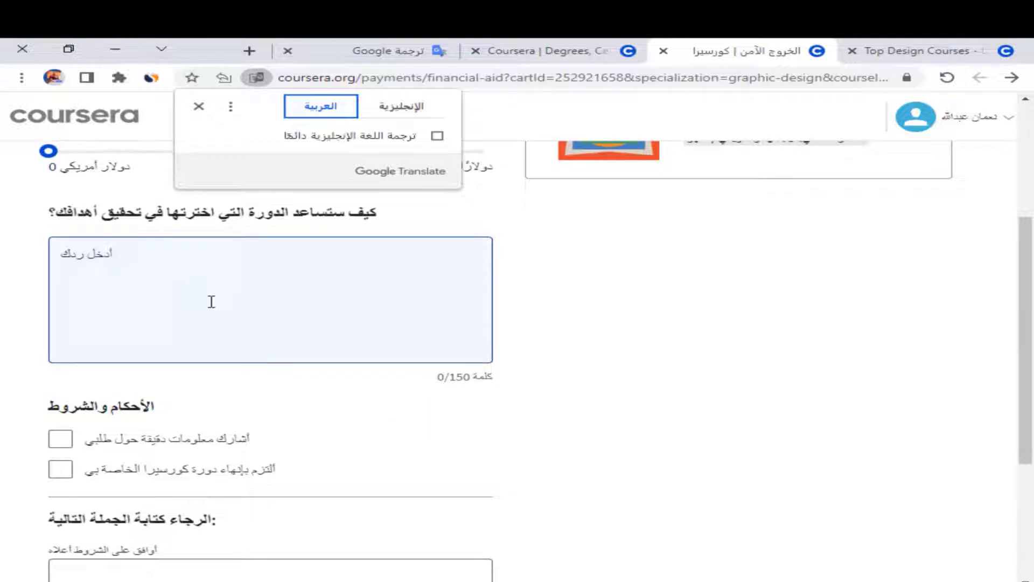
{"action": "left_click", "coordinate": [389, 113]}
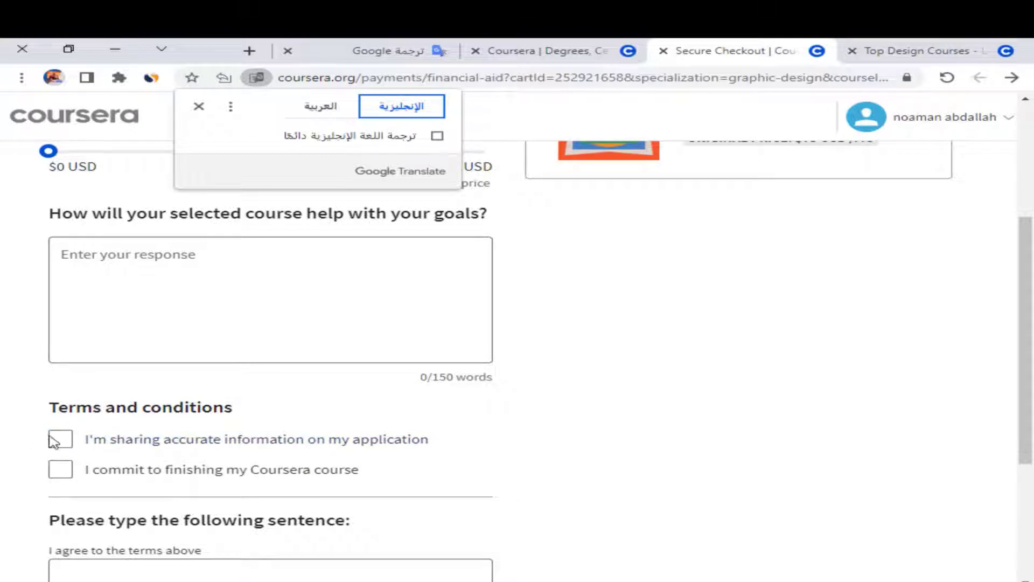
Accept the "I commit to finishing my Coursera course" condition in the financial aid application.
{"action": "scroll", "coordinate": [57, 399], "scroll_direction": "down", "scroll_amount": 1}
{"action": "left_click", "coordinate": [60, 393]}
{"action": "scroll", "coordinate": [229, 526], "scroll_direction": "down", "scroll_amount": 1}
Copy the sentence "I agree to the terms above" into the agreement field and complete the reCAPTCHA check.
{"action": "left_click", "coordinate": [112, 410]}
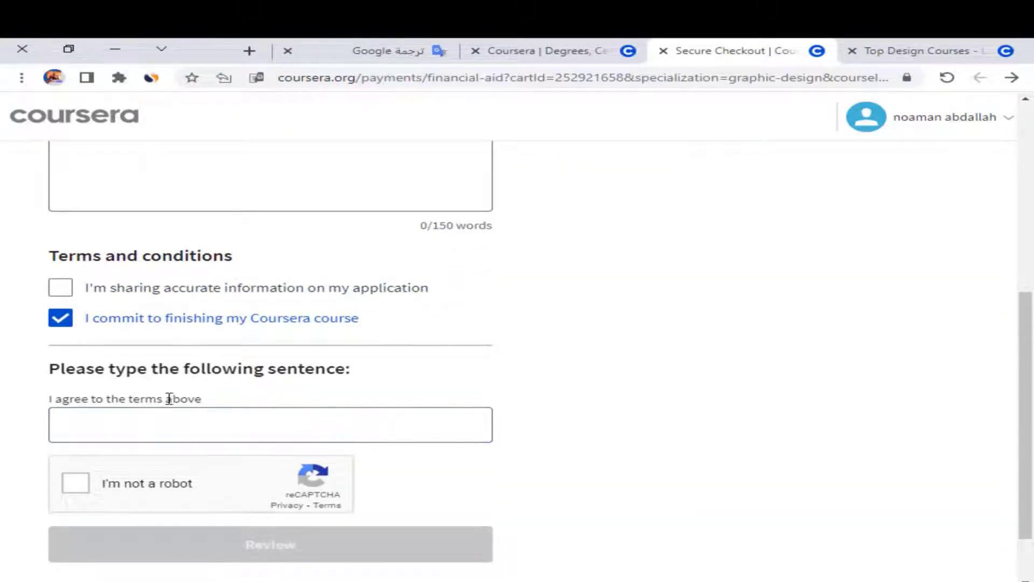
{"action": "triple_click", "coordinate": [109, 398]}
{"action": "right_click", "coordinate": [109, 399]}
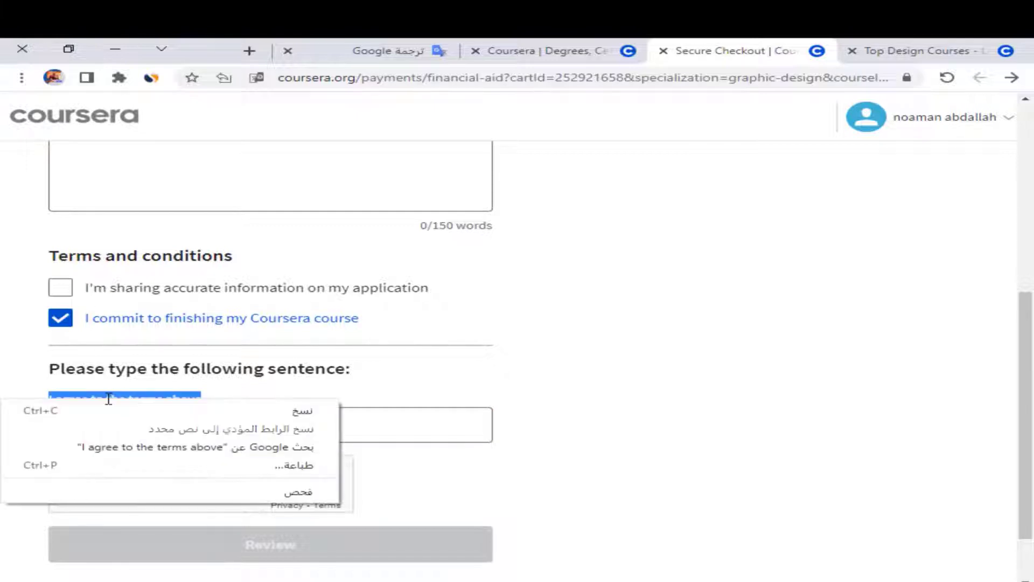
{"action": "left_click", "coordinate": [134, 411]}
{"action": "right_click", "coordinate": [226, 422]}
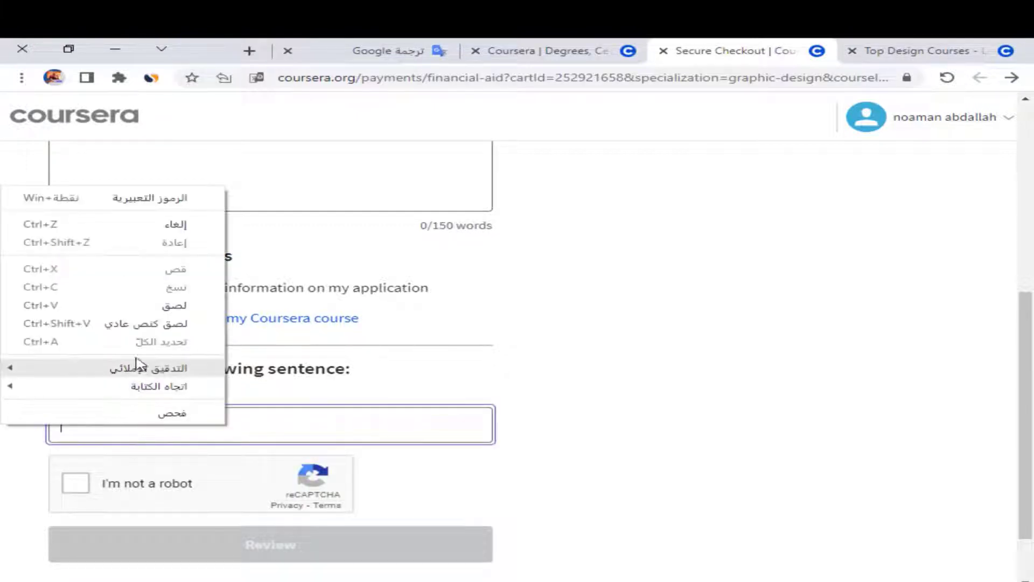
{"action": "left_click", "coordinate": [138, 302]}
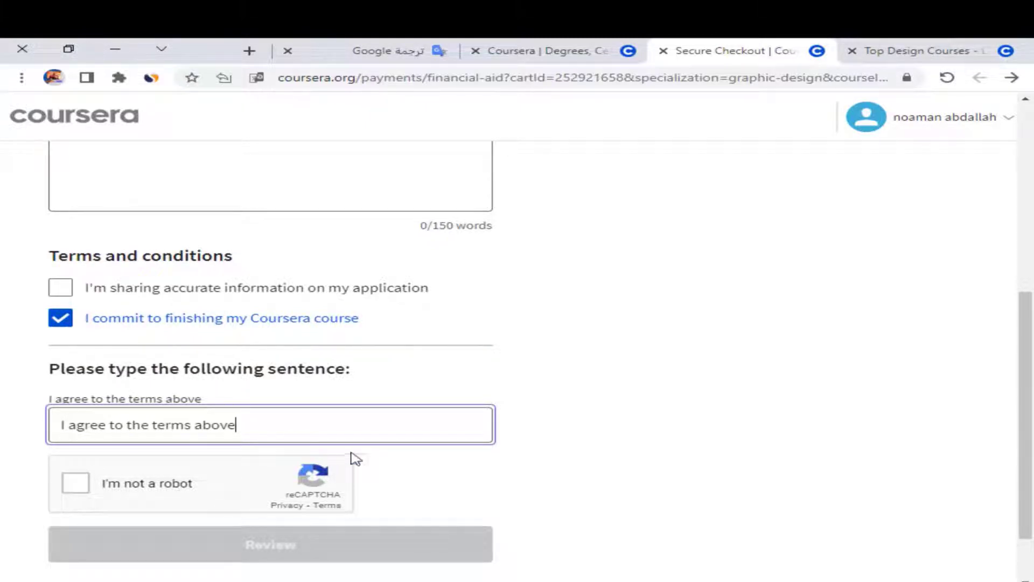
{"action": "left_click", "coordinate": [75, 485]}
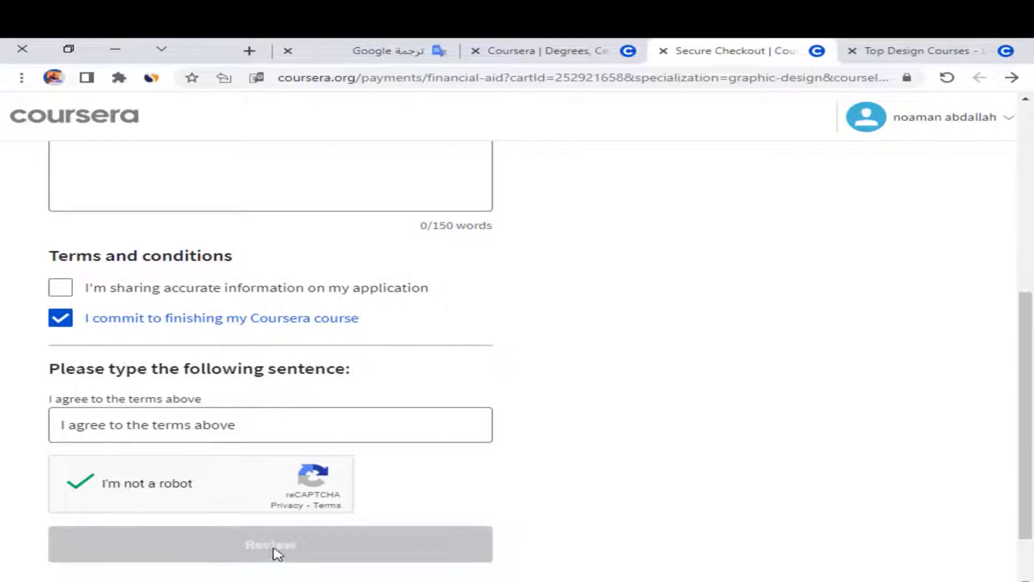
{"action": "scroll", "coordinate": [307, 556], "scroll_direction": "up", "scroll_amount": 7}
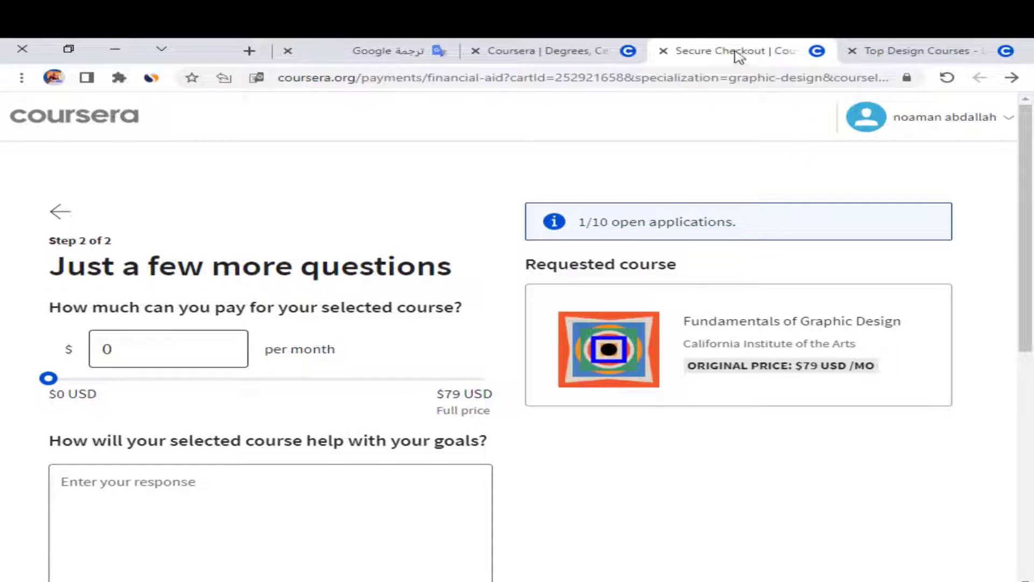
Open the online course catalog from the Coursera home page and look through its topics, degrees and new courses.
{"action": "left_click", "coordinate": [554, 48]}
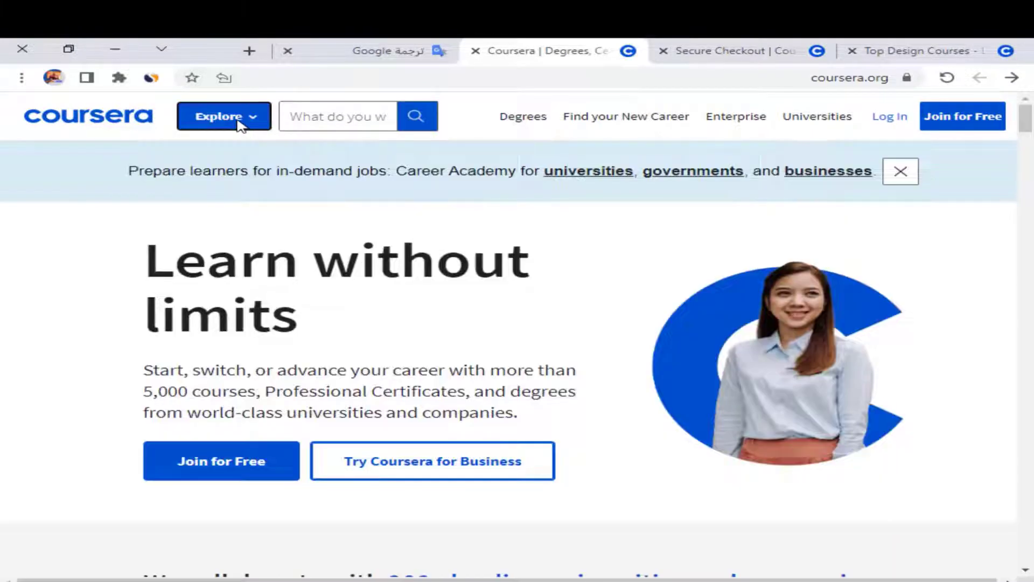
{"action": "mouse_move", "coordinate": [241, 122]}
{"action": "mouse_move", "coordinate": [123, 401]}
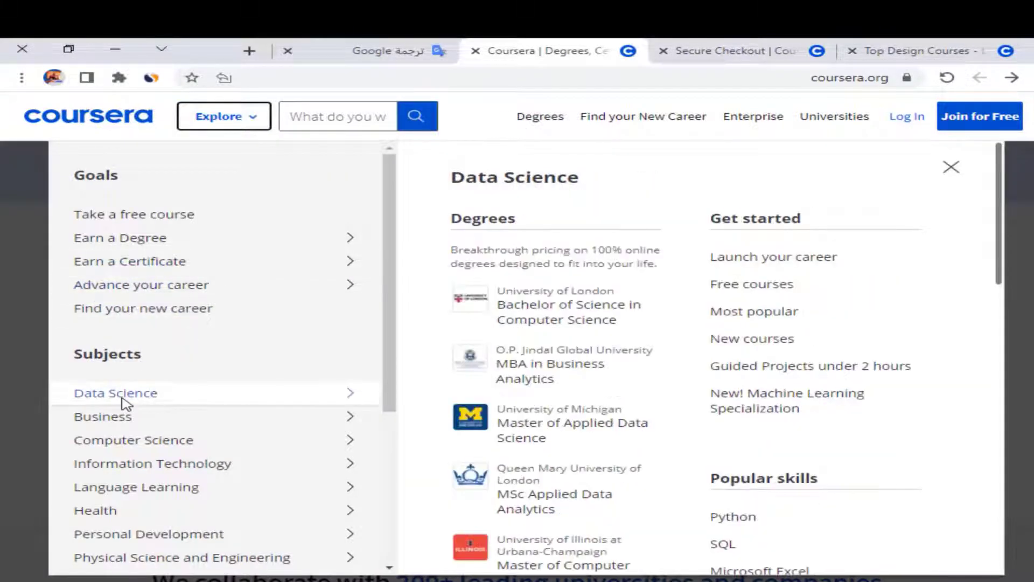
{"action": "scroll", "coordinate": [141, 428], "scroll_direction": "down", "scroll_amount": 1}
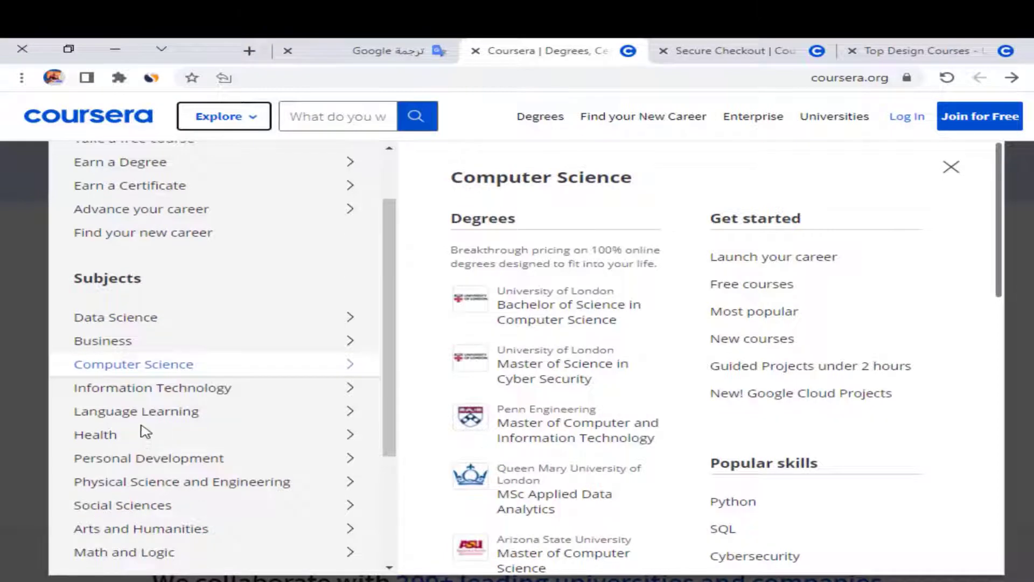
{"action": "scroll", "coordinate": [150, 401], "scroll_direction": "down", "scroll_amount": 1}
{"action": "left_click", "coordinate": [139, 536]}
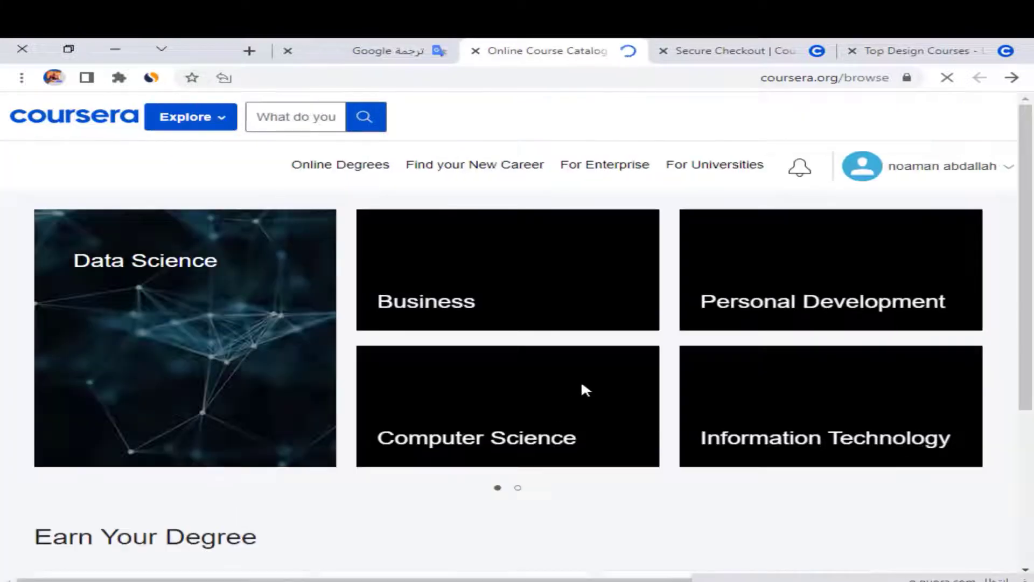
{"action": "scroll", "coordinate": [582, 382], "scroll_direction": "down", "scroll_amount": 2}
{"action": "scroll", "coordinate": [586, 368], "scroll_direction": "down", "scroll_amount": 2}
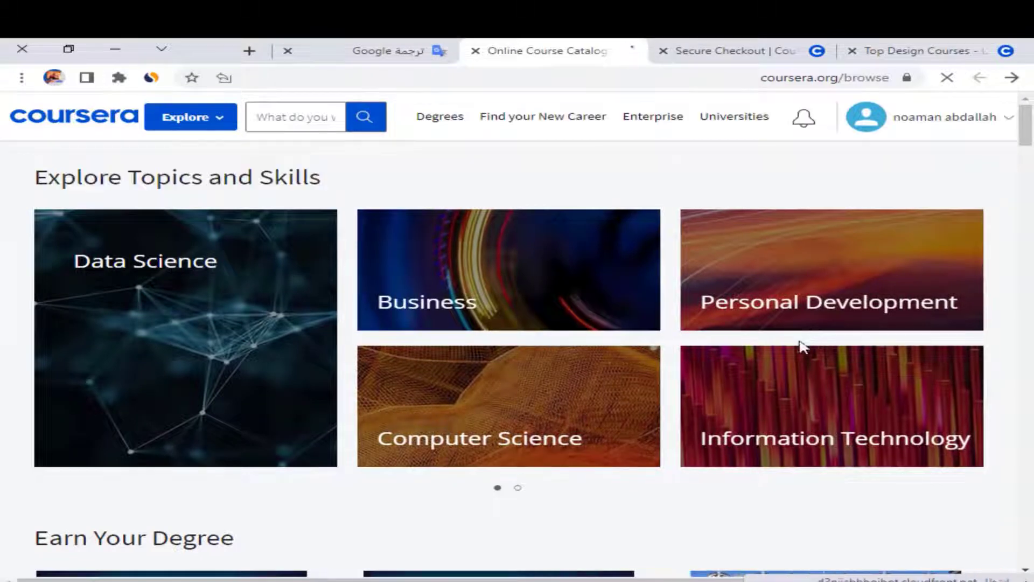
{"action": "scroll", "coordinate": [728, 400], "scroll_direction": "down", "scroll_amount": 4}
{"action": "scroll", "coordinate": [728, 399], "scroll_direction": "down", "scroll_amount": 5}
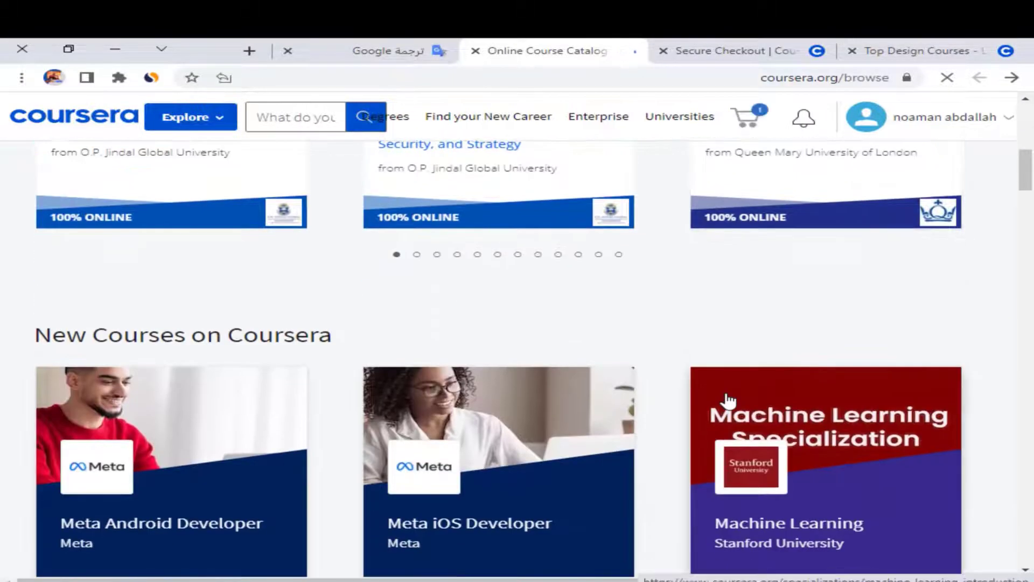
{"action": "scroll", "coordinate": [728, 399], "scroll_direction": "down", "scroll_amount": 4}
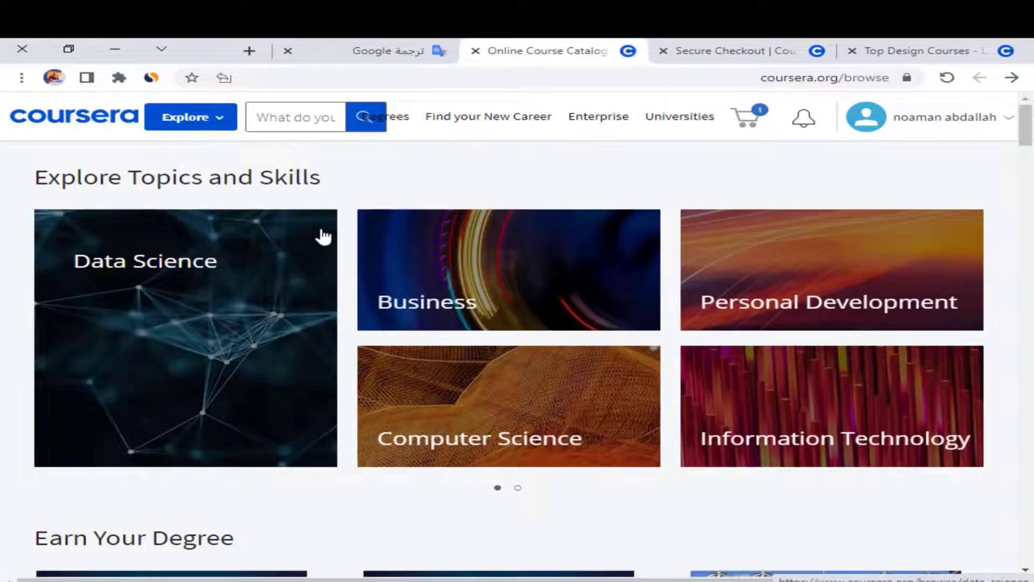
Leave the financial aid application, close its tab and return to the search results for "design".
{"action": "left_click", "coordinate": [754, 51]}
{"action": "left_click", "coordinate": [1011, 77]}
{"action": "left_click", "coordinate": [411, 162]}
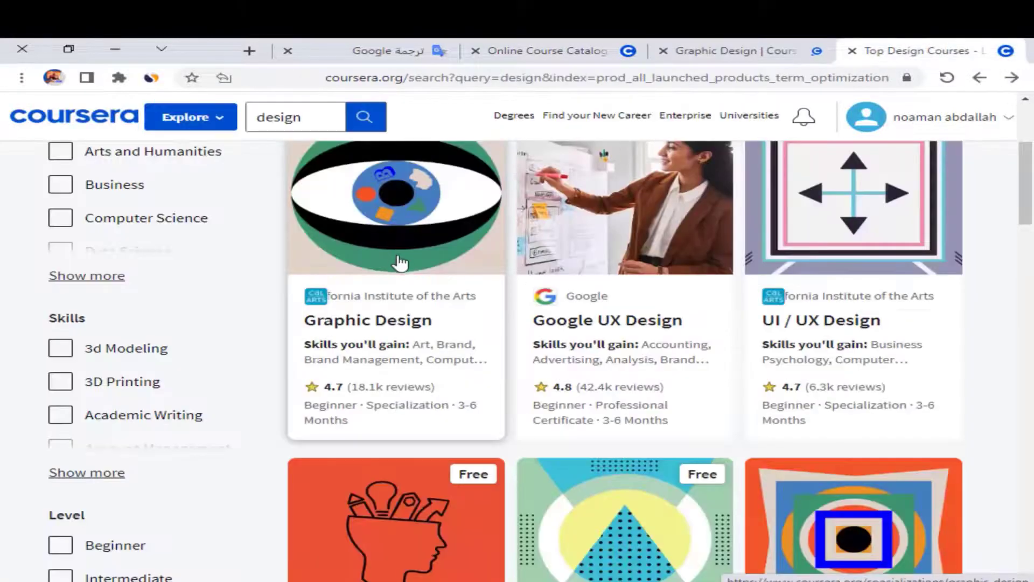
{"action": "left_click", "coordinate": [663, 51]}
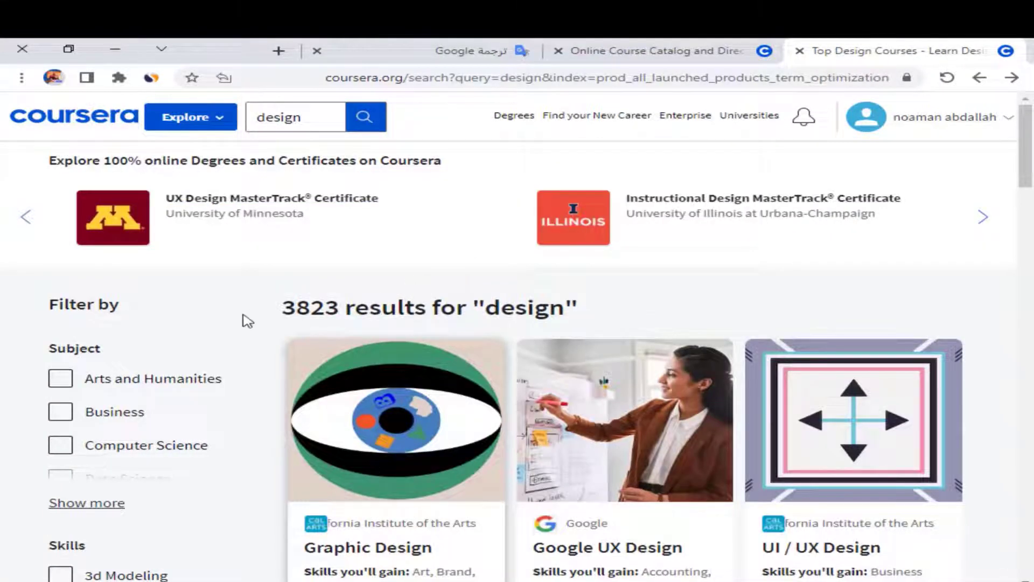
Examine the subject, skills, level, duration, learning program, educator and language filters for the design courses.
{"action": "scroll", "coordinate": [231, 328], "scroll_direction": "down", "scroll_amount": 3}
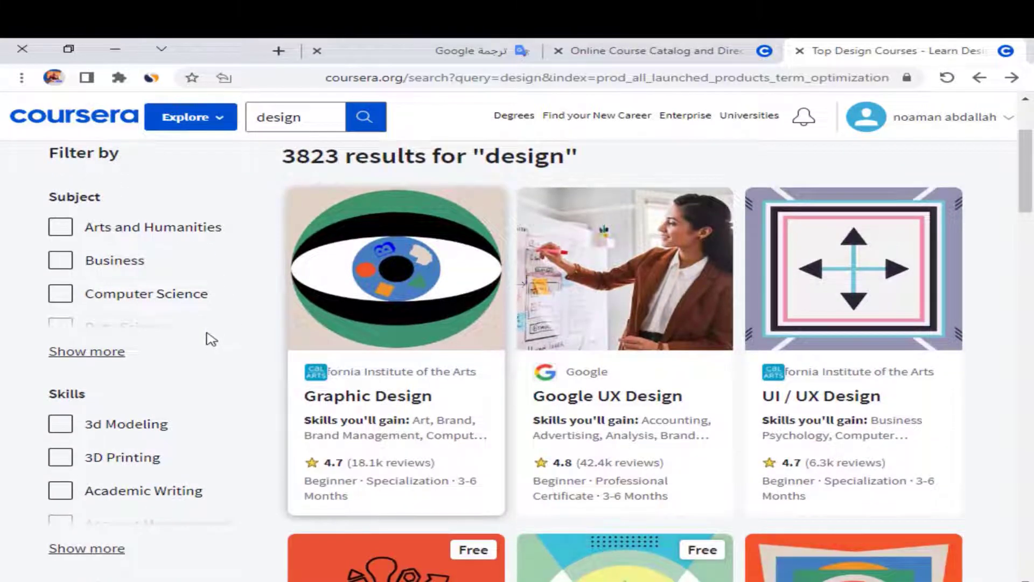
{"action": "scroll", "coordinate": [211, 339], "scroll_direction": "down", "scroll_amount": 10}
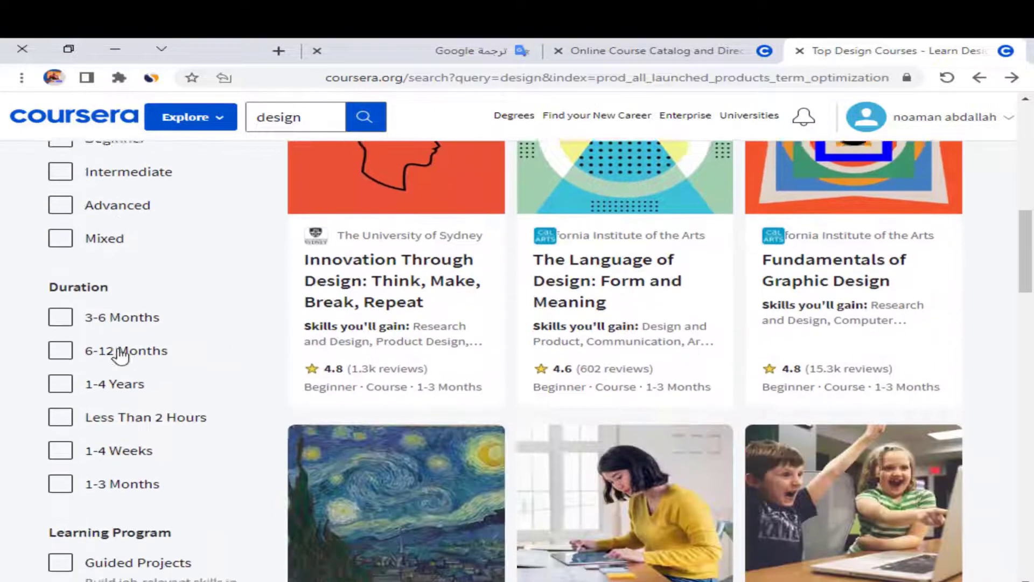
{"action": "scroll", "coordinate": [120, 356], "scroll_direction": "down", "scroll_amount": 7}
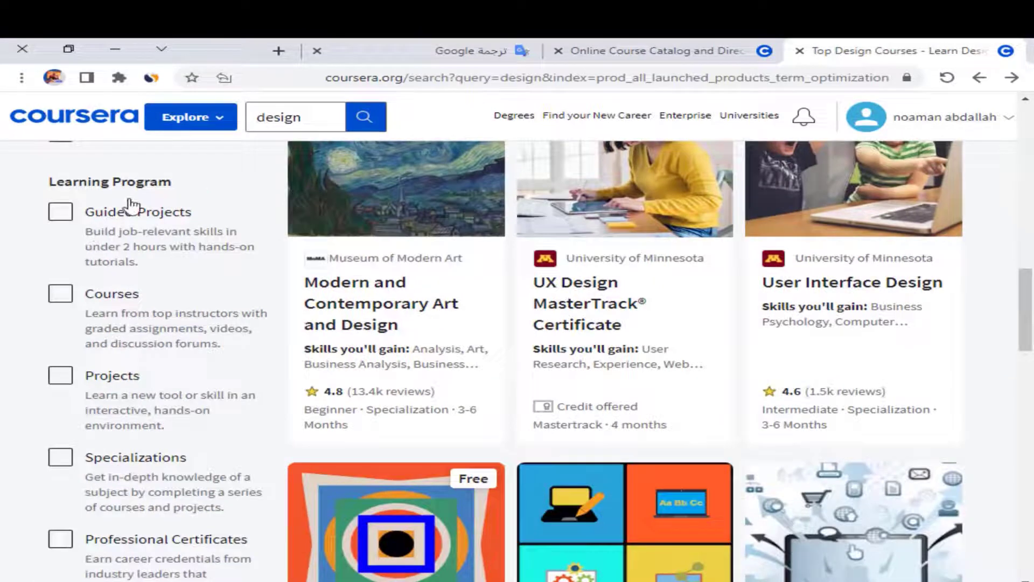
{"action": "scroll", "coordinate": [115, 304], "scroll_direction": "down", "scroll_amount": 7}
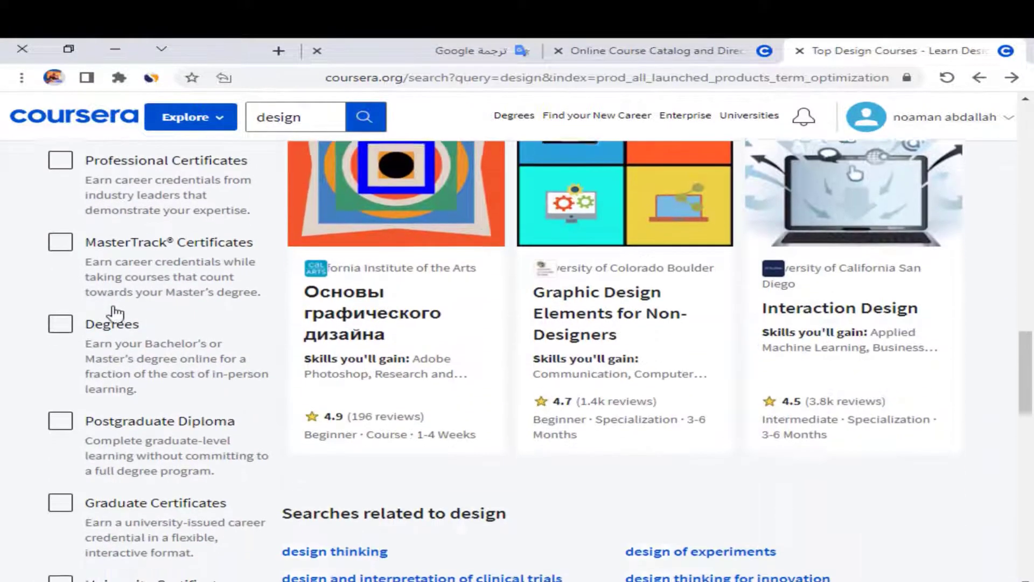
{"action": "scroll", "coordinate": [114, 312], "scroll_direction": "down", "scroll_amount": 8}
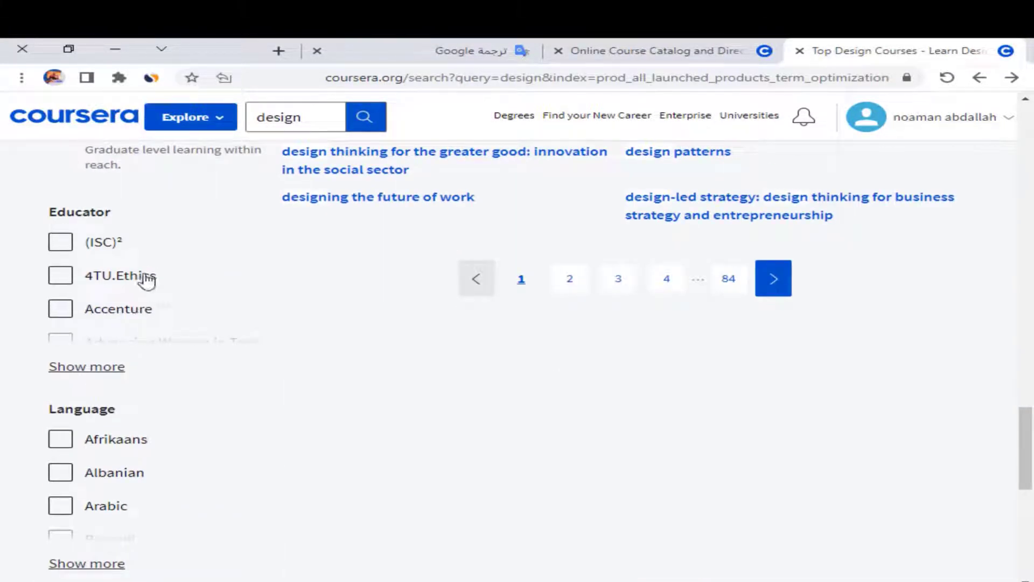
{"action": "scroll", "coordinate": [154, 235], "scroll_direction": "down", "scroll_amount": 1}
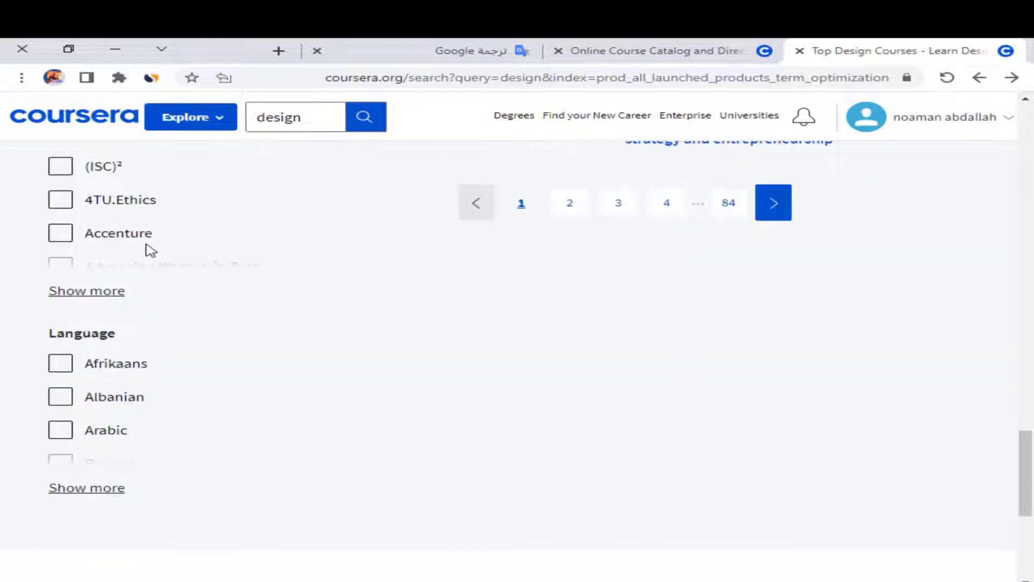
View the full Educator filter list in Arabic and English, and close it without choosing an educator.
{"action": "left_click", "coordinate": [94, 290]}
{"action": "right_click", "coordinate": [398, 322]}
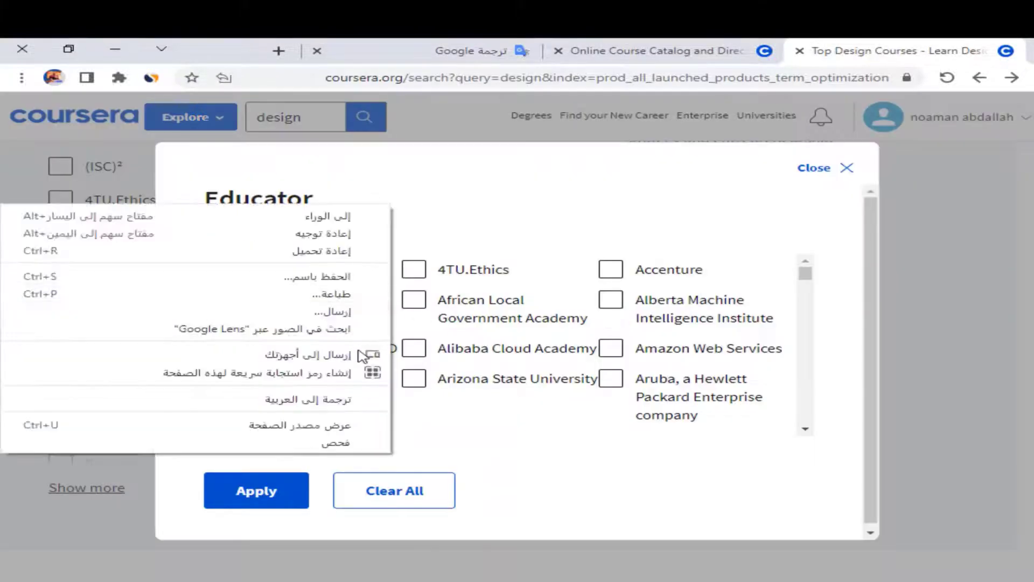
{"action": "left_click", "coordinate": [358, 404]}
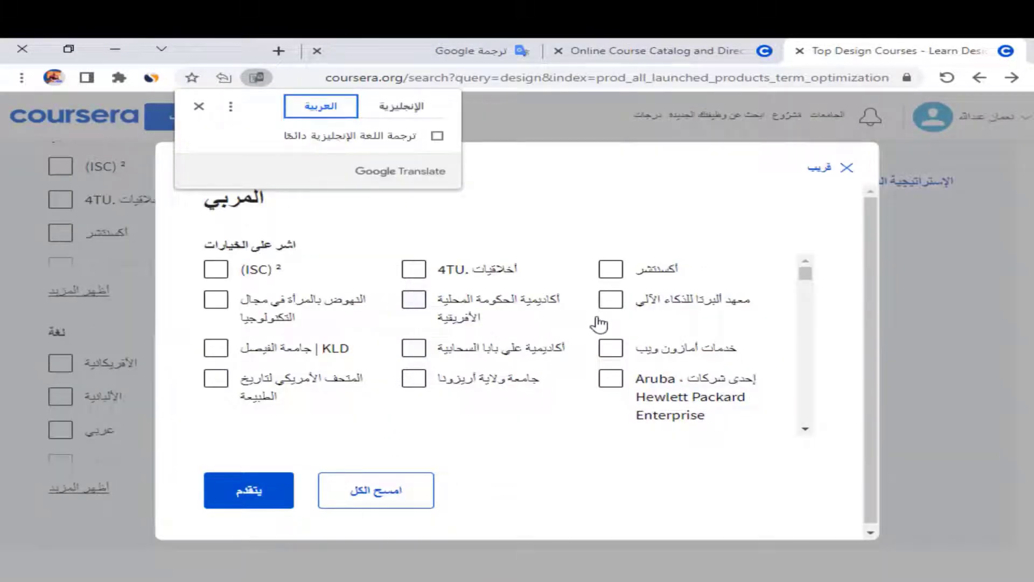
{"action": "left_click", "coordinate": [847, 168]}
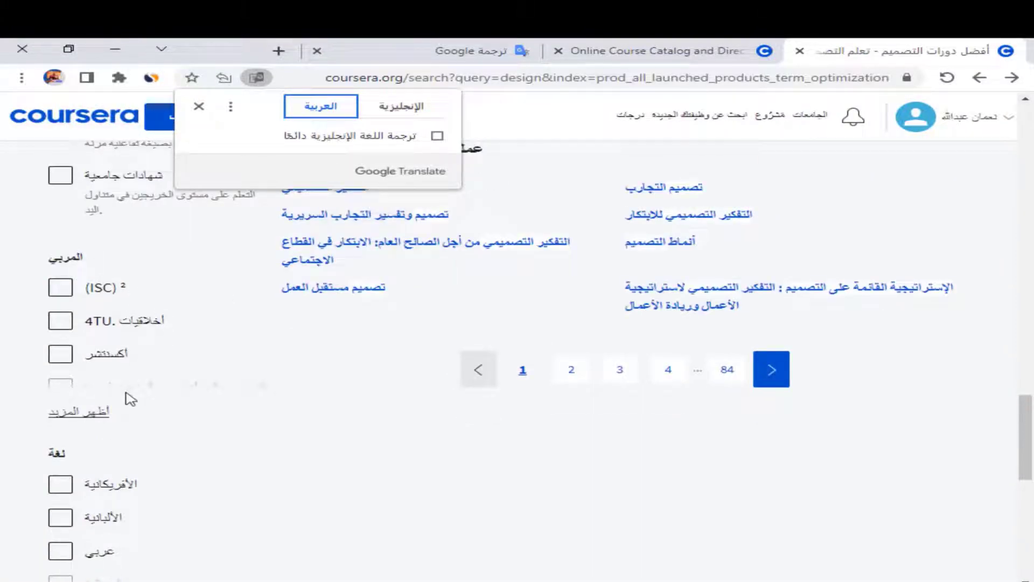
{"action": "left_click", "coordinate": [97, 411]}
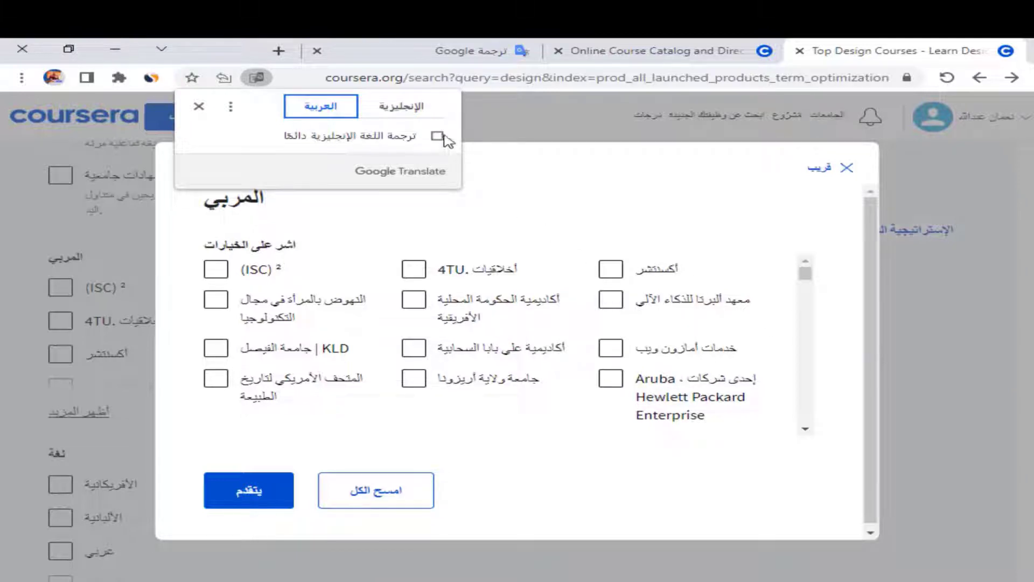
{"action": "left_click", "coordinate": [414, 114]}
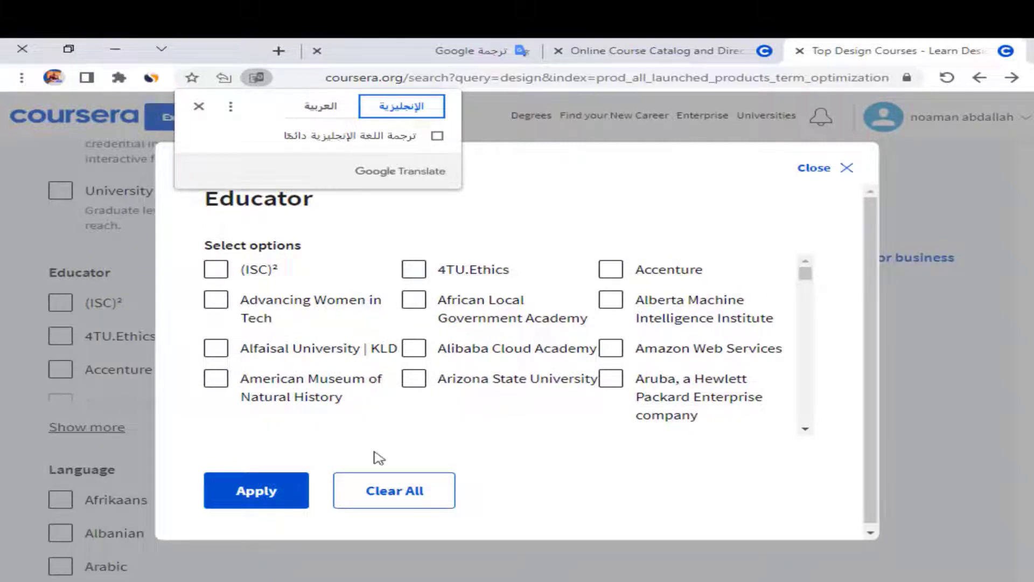
{"action": "left_click", "coordinate": [416, 506]}
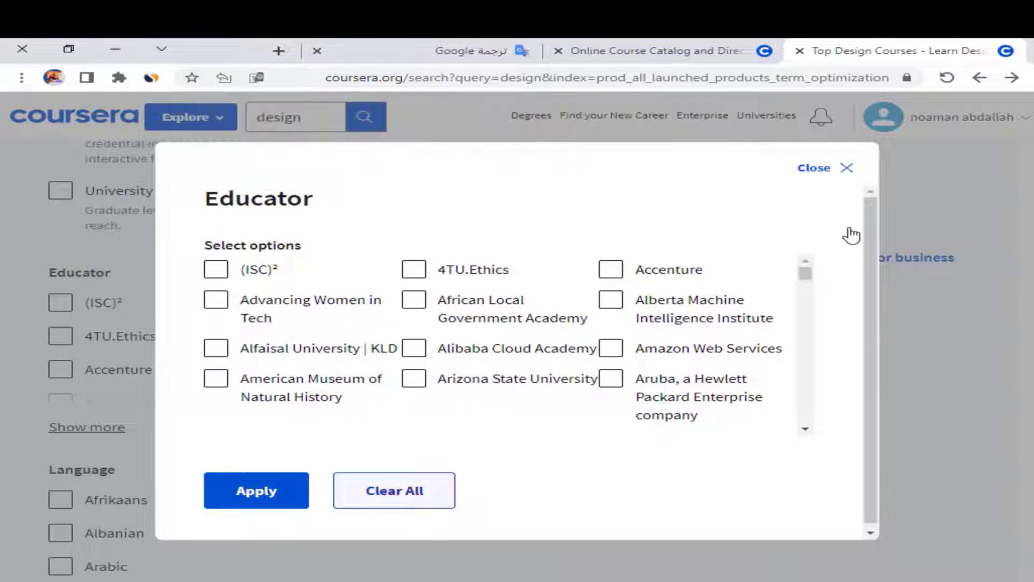
Filter the design search results to courses in Arabic.
{"action": "scroll", "coordinate": [115, 247], "scroll_direction": "down", "scroll_amount": 2}
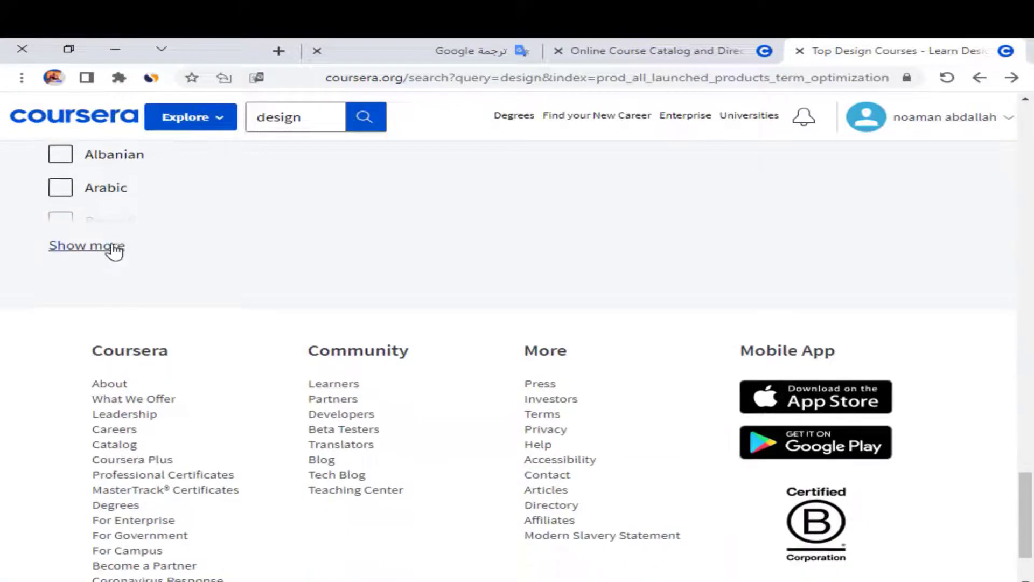
{"action": "scroll", "coordinate": [122, 266], "scroll_direction": "up", "scroll_amount": 1}
{"action": "scroll", "coordinate": [118, 288], "scroll_direction": "up", "scroll_amount": 1}
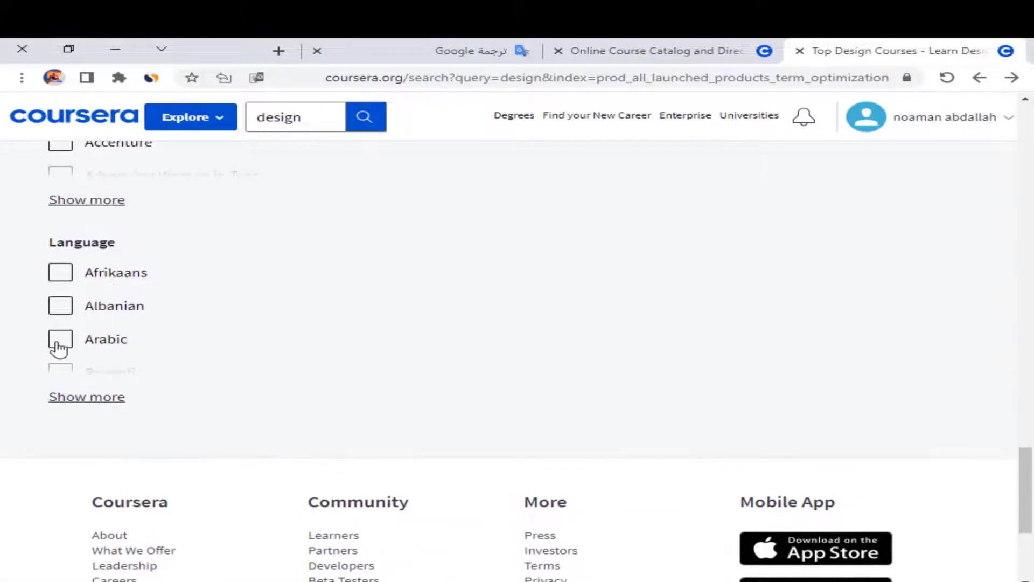
{"action": "scroll", "coordinate": [164, 347], "scroll_direction": "up", "scroll_amount": 8}
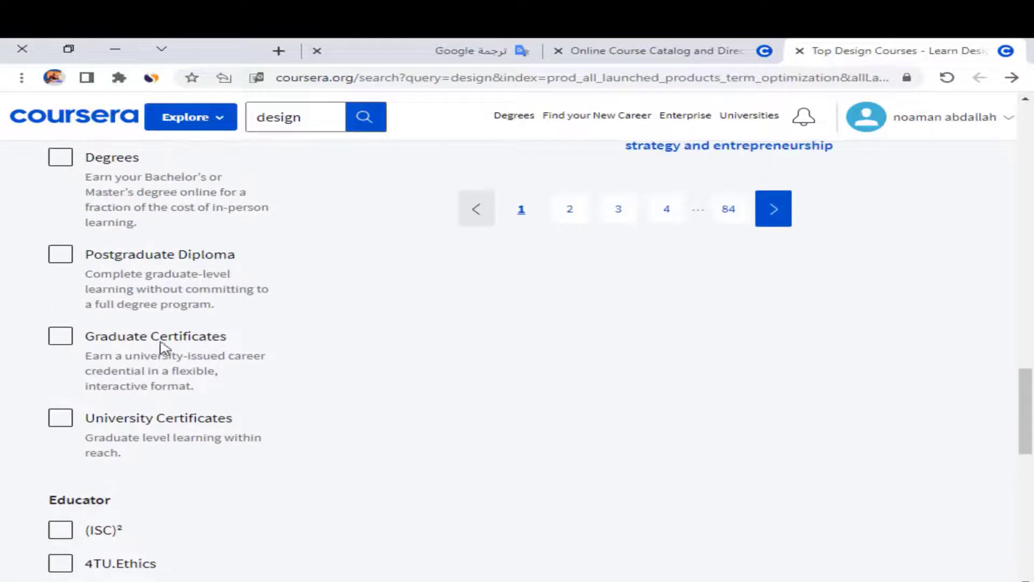
Look through the Arabic-filtered "design" search results and check which courses are listed.
{"action": "scroll", "coordinate": [199, 353], "scroll_direction": "up", "scroll_amount": 8}
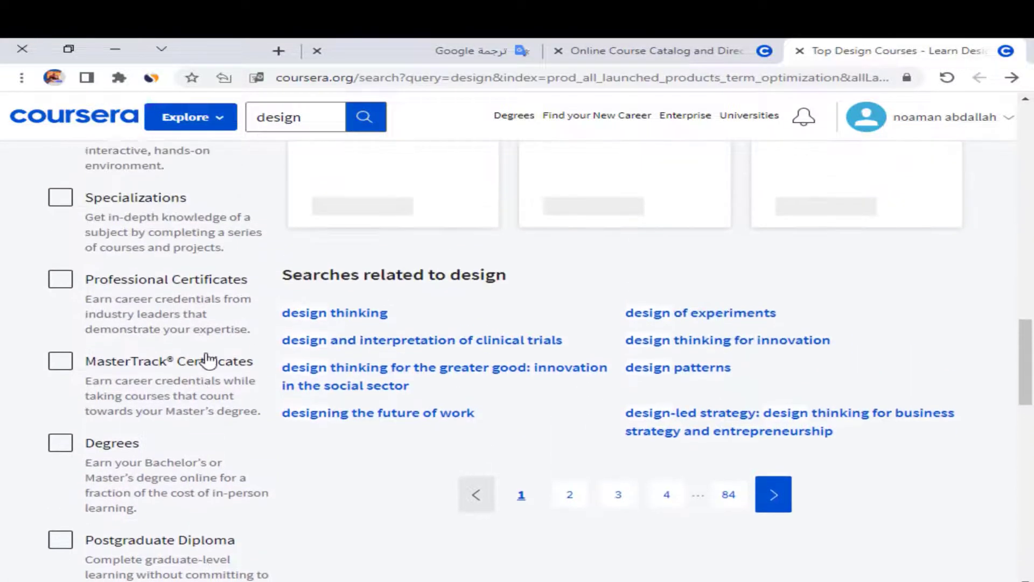
{"action": "scroll", "coordinate": [211, 358], "scroll_direction": "up", "scroll_amount": 12}
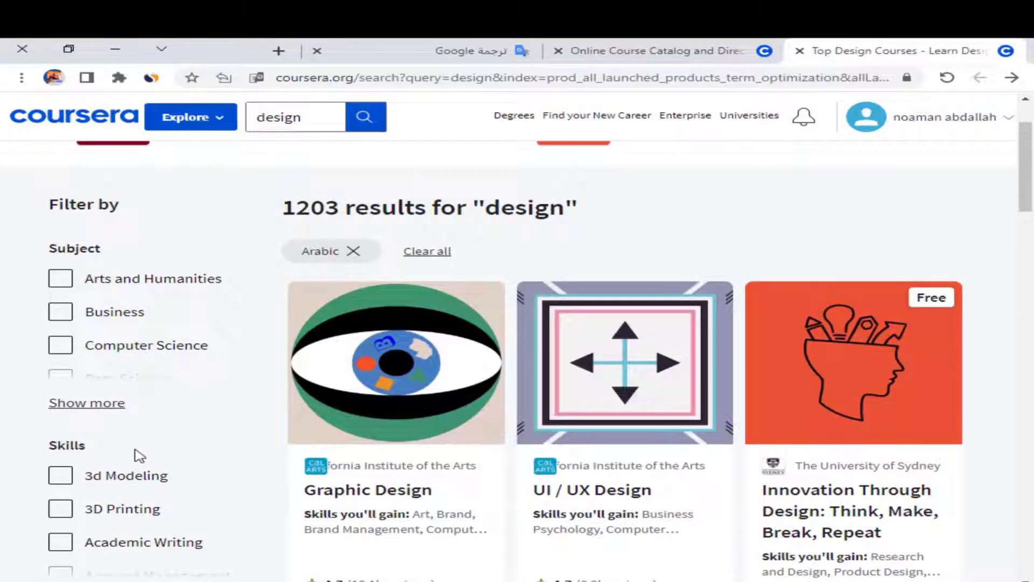
{"action": "scroll", "coordinate": [161, 531], "scroll_direction": "down", "scroll_amount": 1}
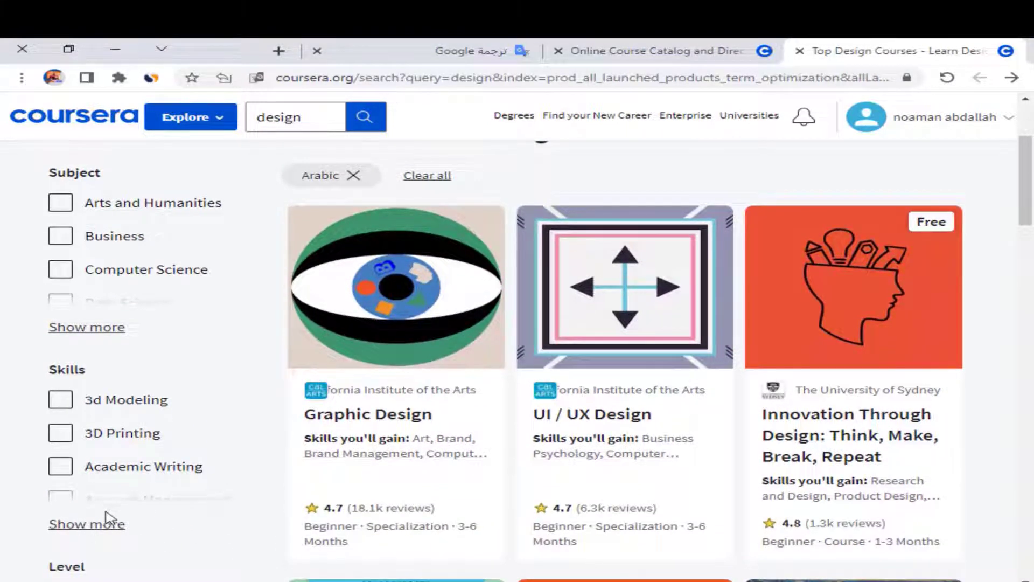
{"action": "scroll", "coordinate": [107, 518], "scroll_direction": "up", "scroll_amount": 3}
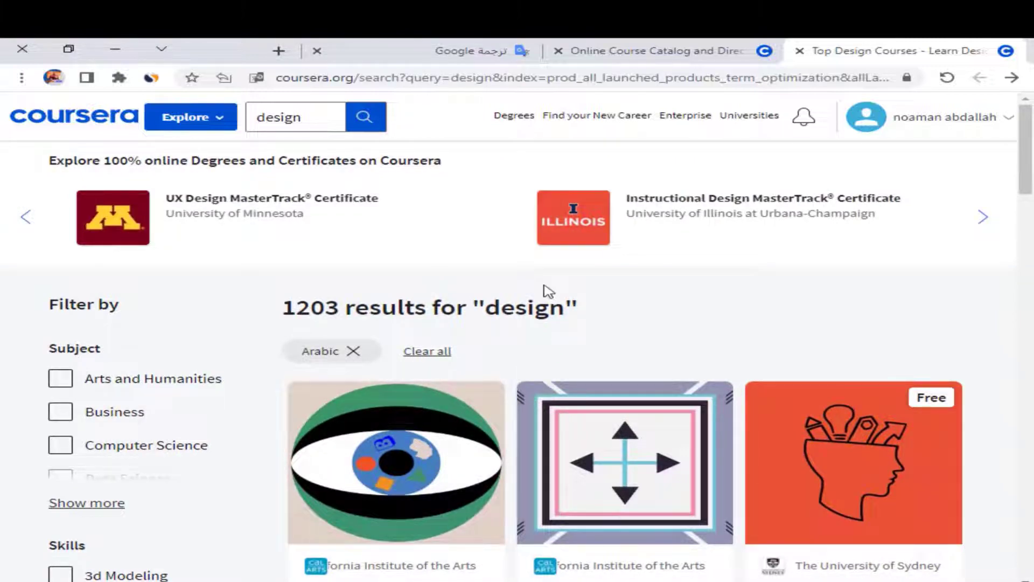
{"action": "scroll", "coordinate": [544, 256], "scroll_direction": "down", "scroll_amount": 15}
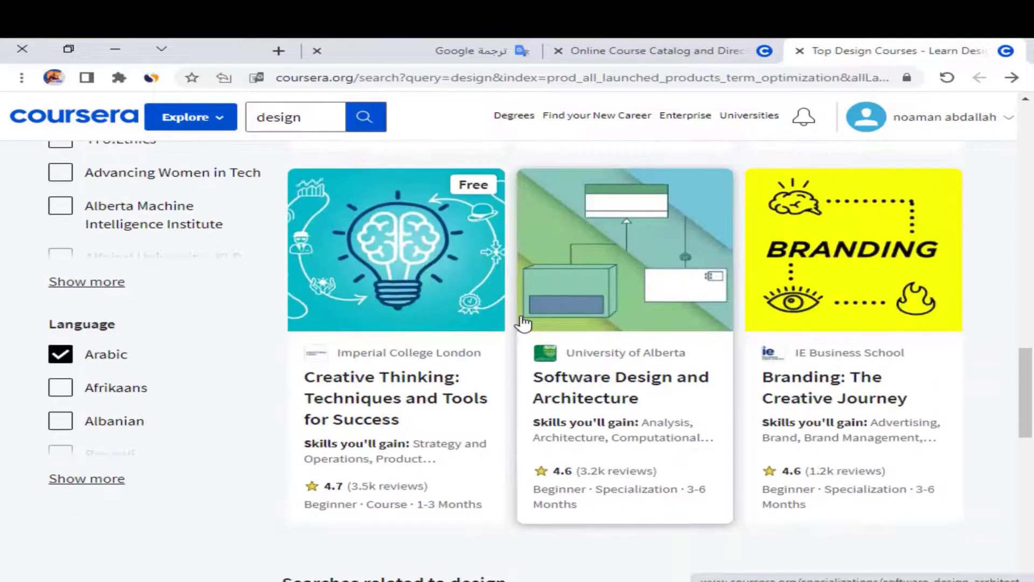
{"action": "scroll", "coordinate": [561, 307], "scroll_direction": "down", "scroll_amount": 4}
{"action": "scroll", "coordinate": [560, 315], "scroll_direction": "up", "scroll_amount": 10}
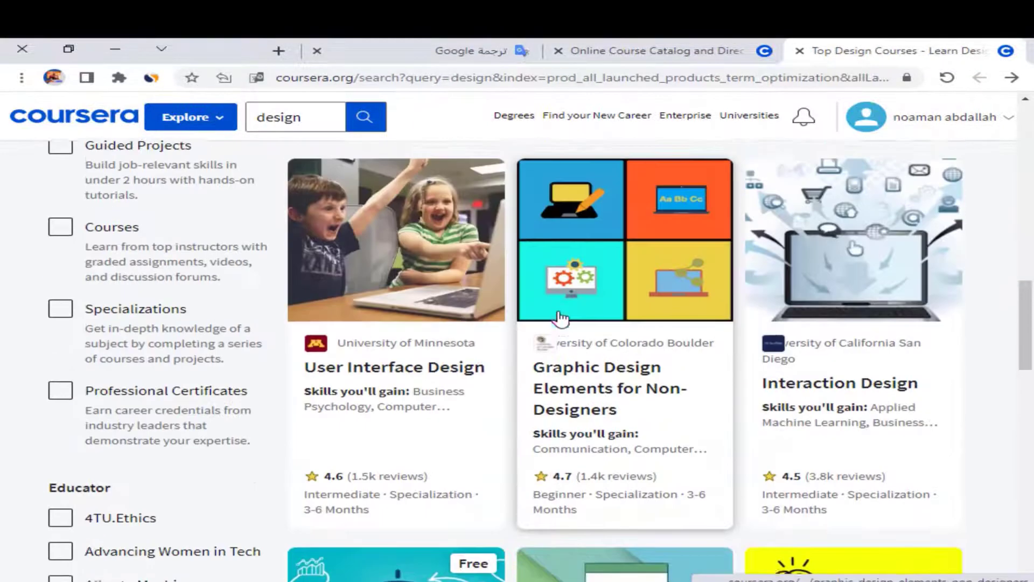
{"action": "scroll", "coordinate": [560, 318], "scroll_direction": "up", "scroll_amount": 10}
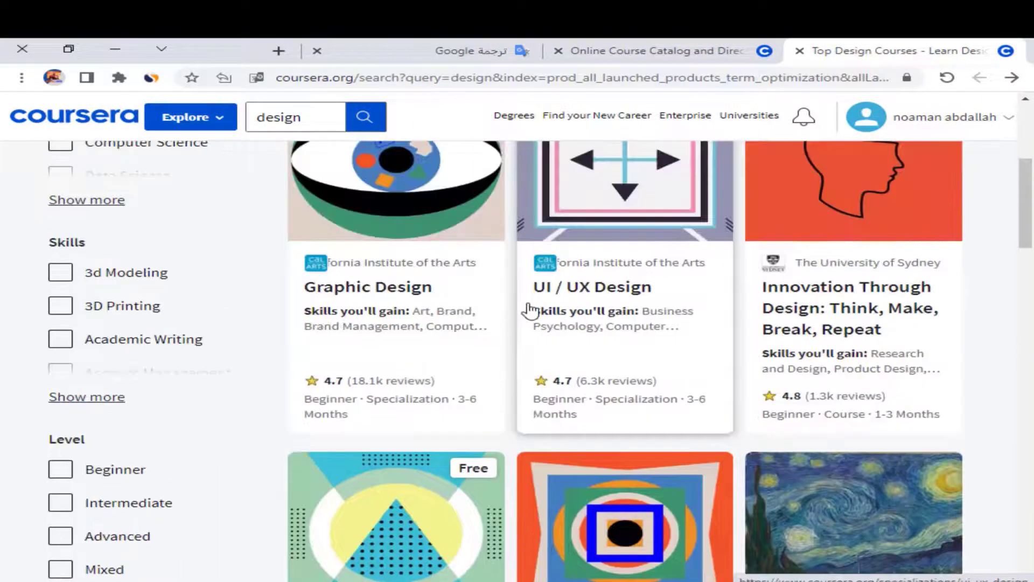